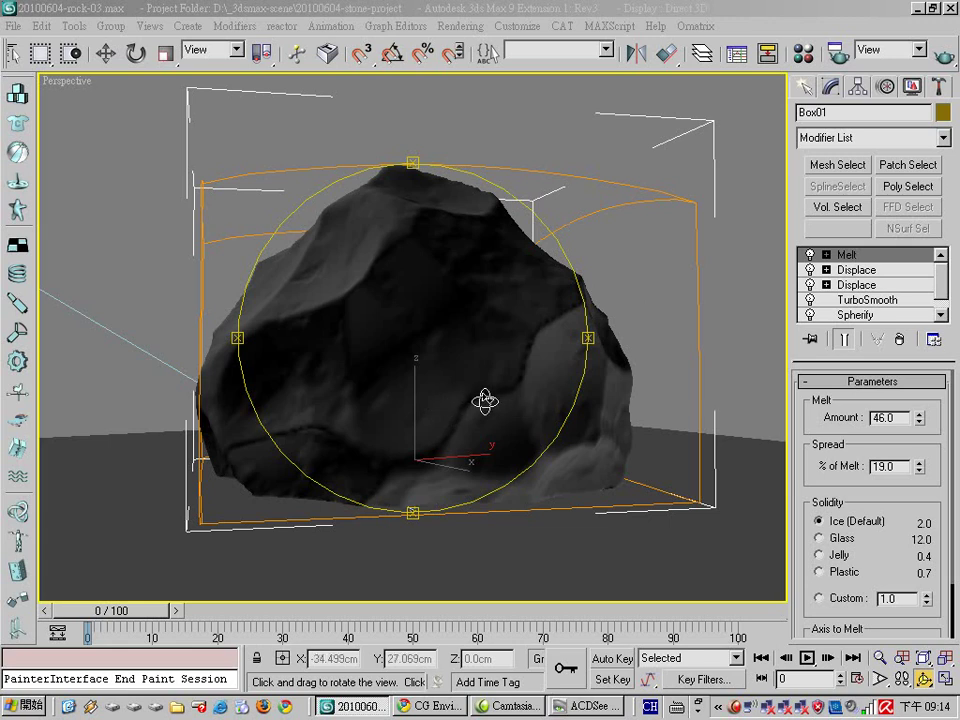
- View the "3dsmax Environment Modeling #1 Procedural Stone" post in the browser and return to 3ds Max
left_click(430, 706)
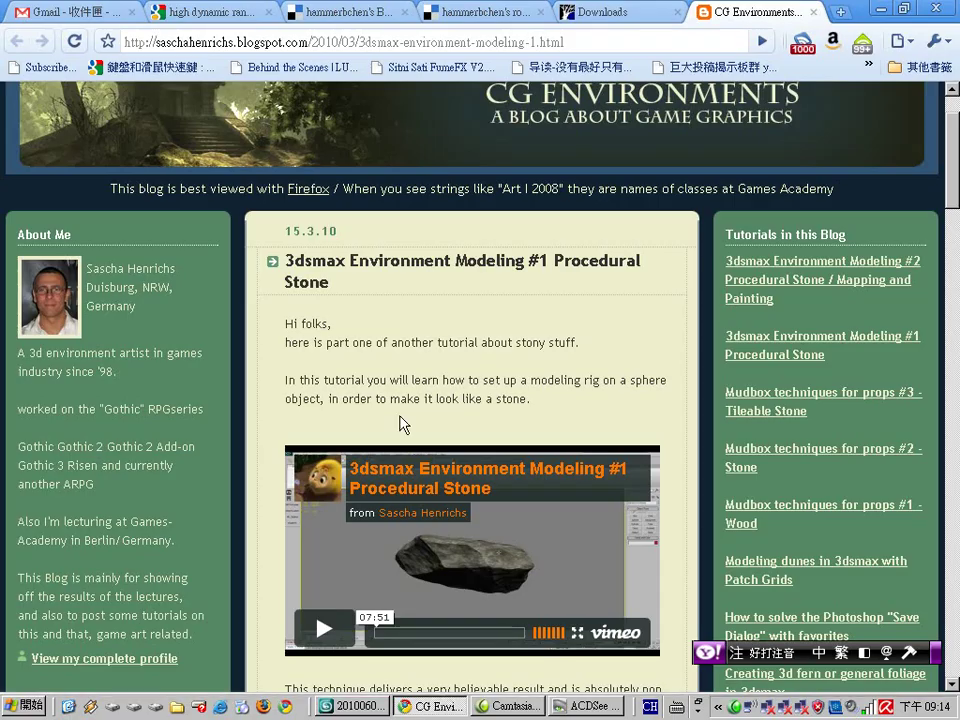
scroll(108, 326, "up", 2)
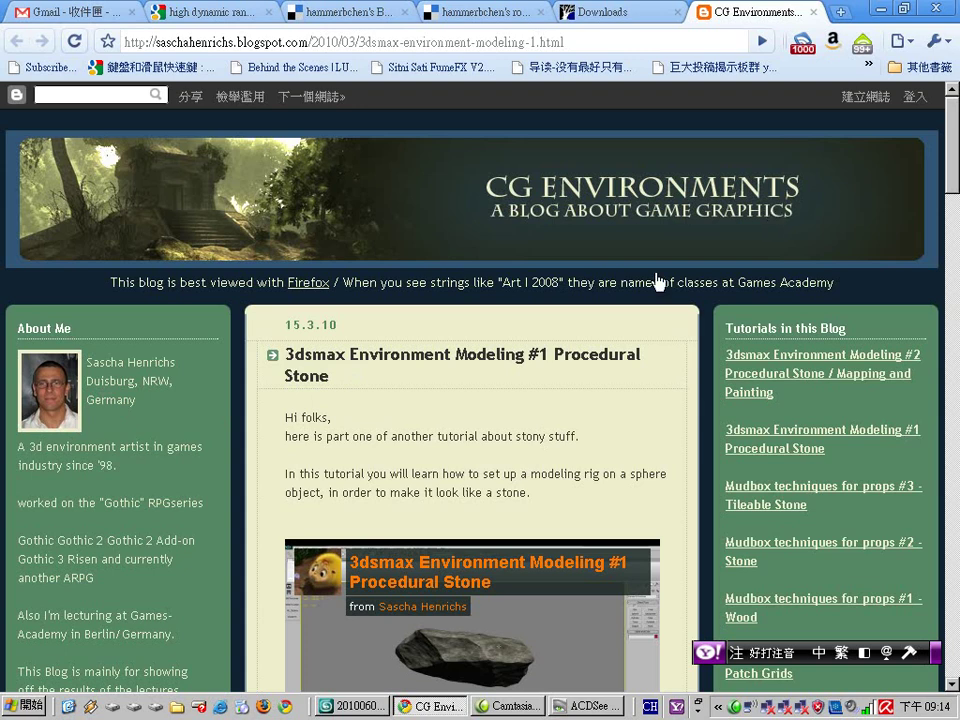
key("alt+Tab")
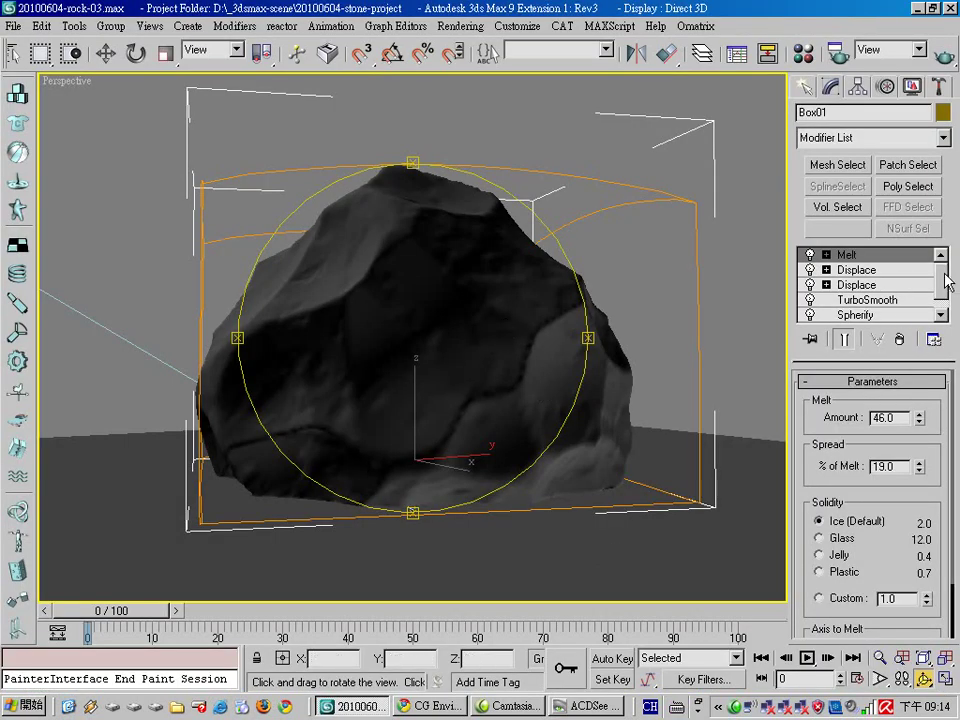
- Turn off every modifier in the finished rock's stack and inspect the plain base box
scroll(940, 278, "down", 1)
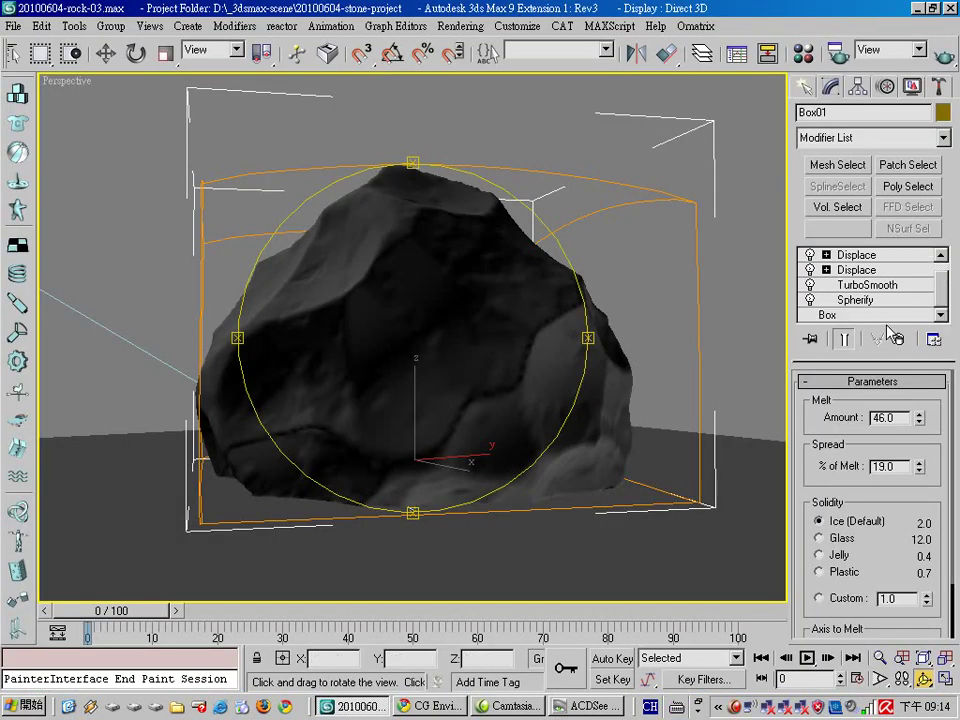
left_click(810, 254)
left_click(812, 270)
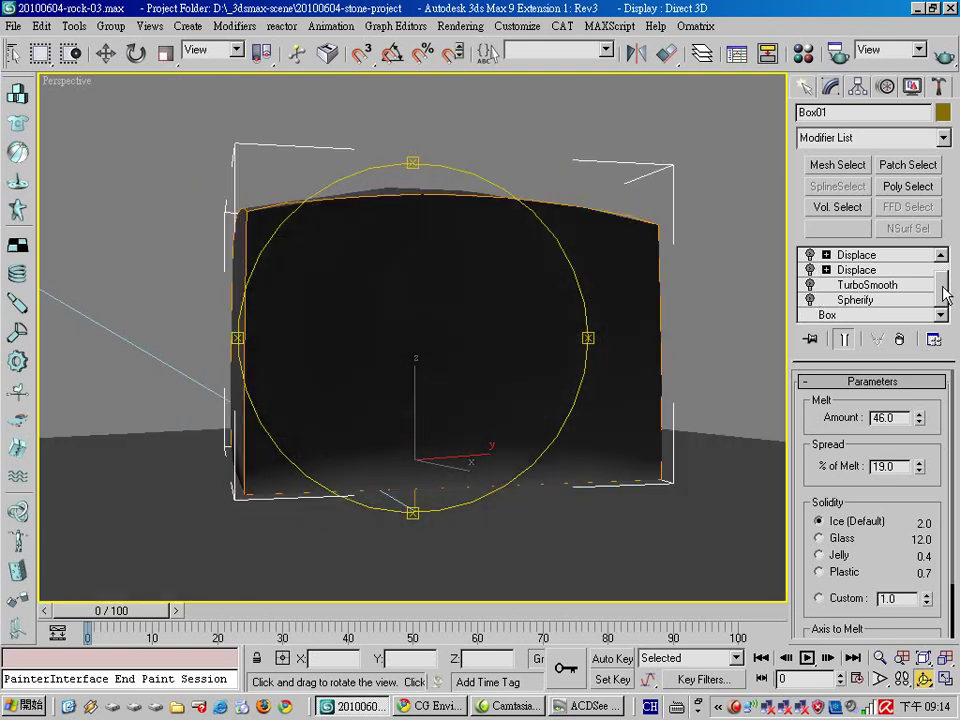
scroll(940, 288, "up", 1)
mouse_move(613, 198)
left_mouse_down()
mouse_move(560, 220)
mouse_move(408, 407)
left_mouse_up()
scroll(866, 318, "down", 1)
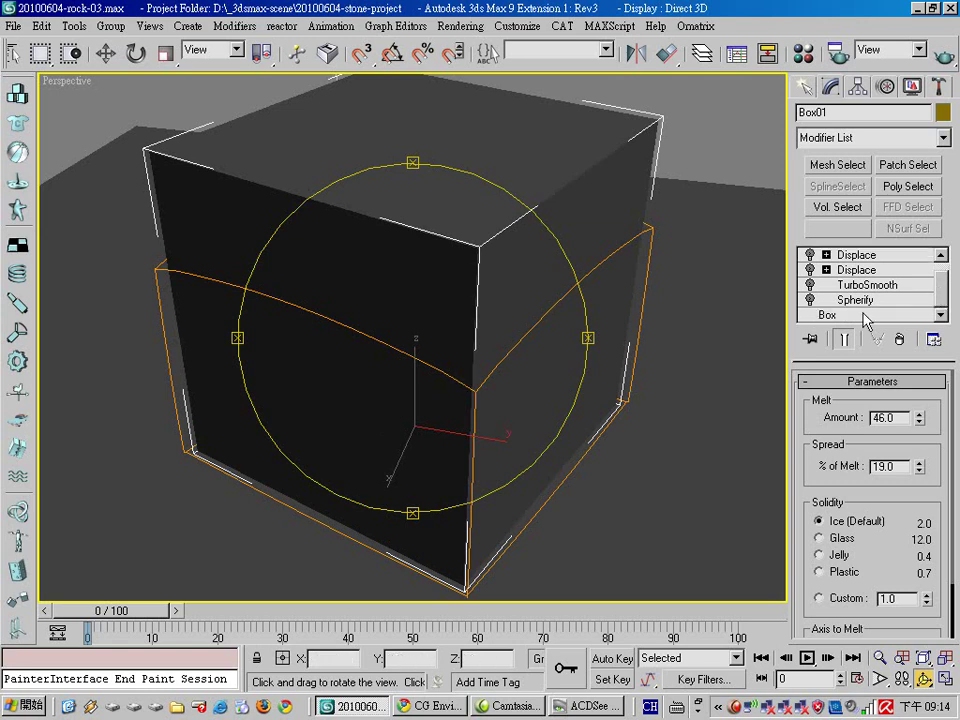
- Turn Spherify, TurboSmooth and the lower Displace modifier back on to inspect the first rock shaping stages
left_click(810, 300)
left_click(810, 285)
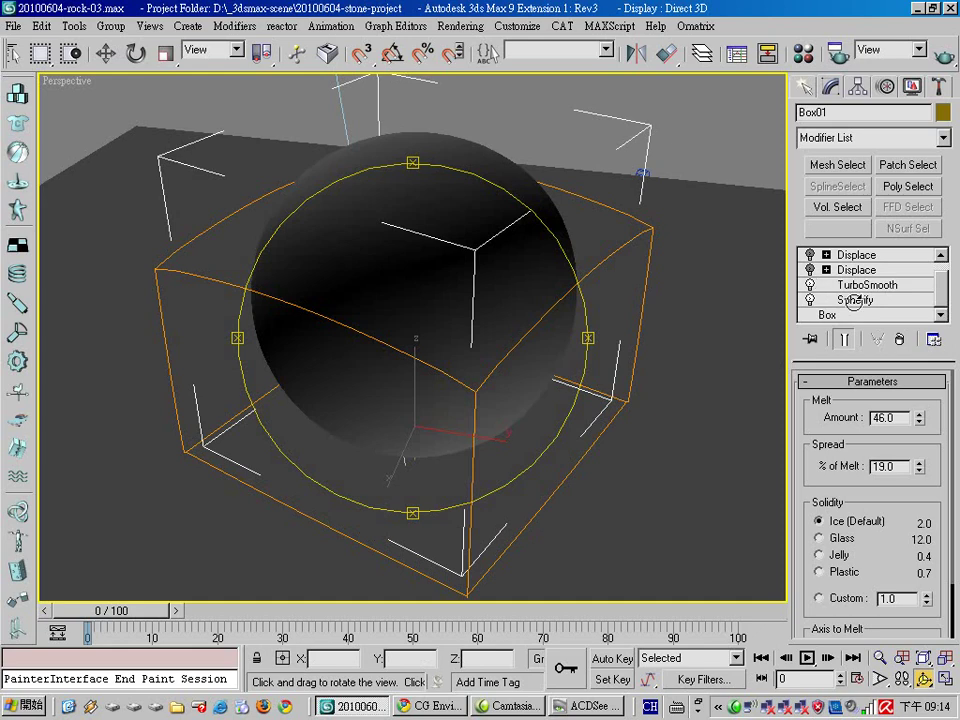
mouse_move(467, 381)
left_mouse_down()
mouse_move(467, 351)
mouse_move(519, 378)
mouse_move(476, 369)
mouse_move(514, 399)
left_mouse_up()
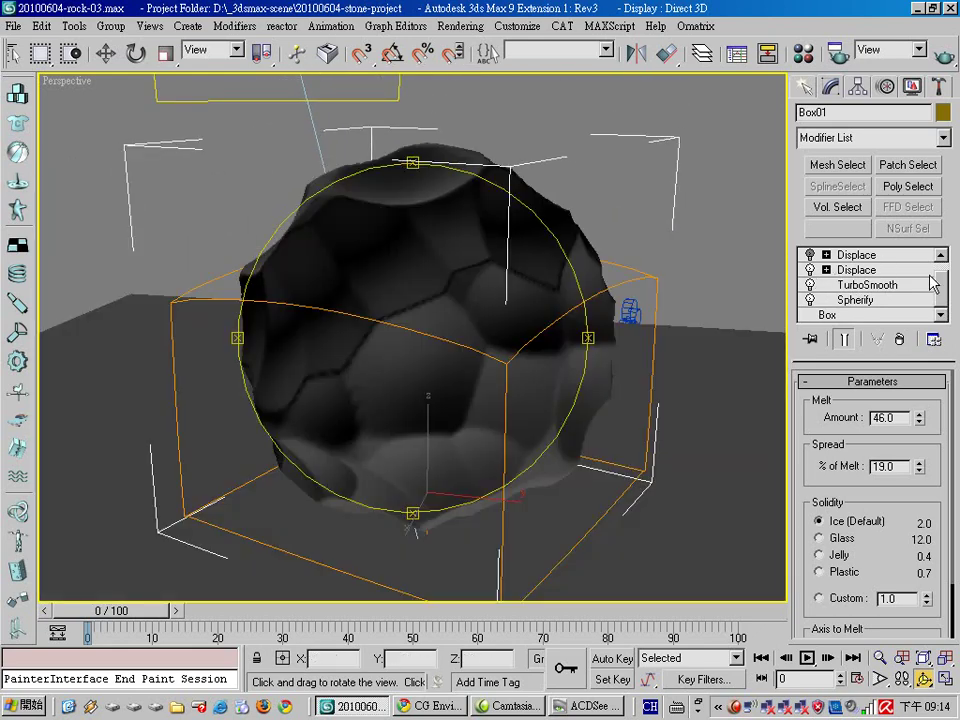
- Turn the upper Displace modifier back on and inspect the finer surface detail on the rock
scroll(942, 280, "up", 1)
left_click(817, 284)
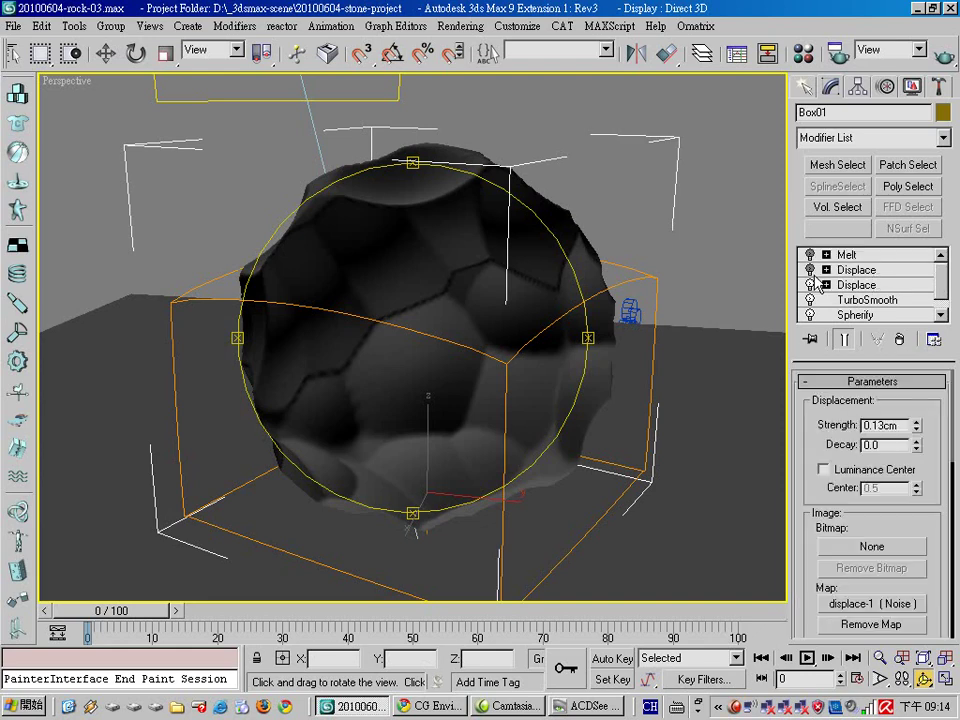
left_click(818, 270)
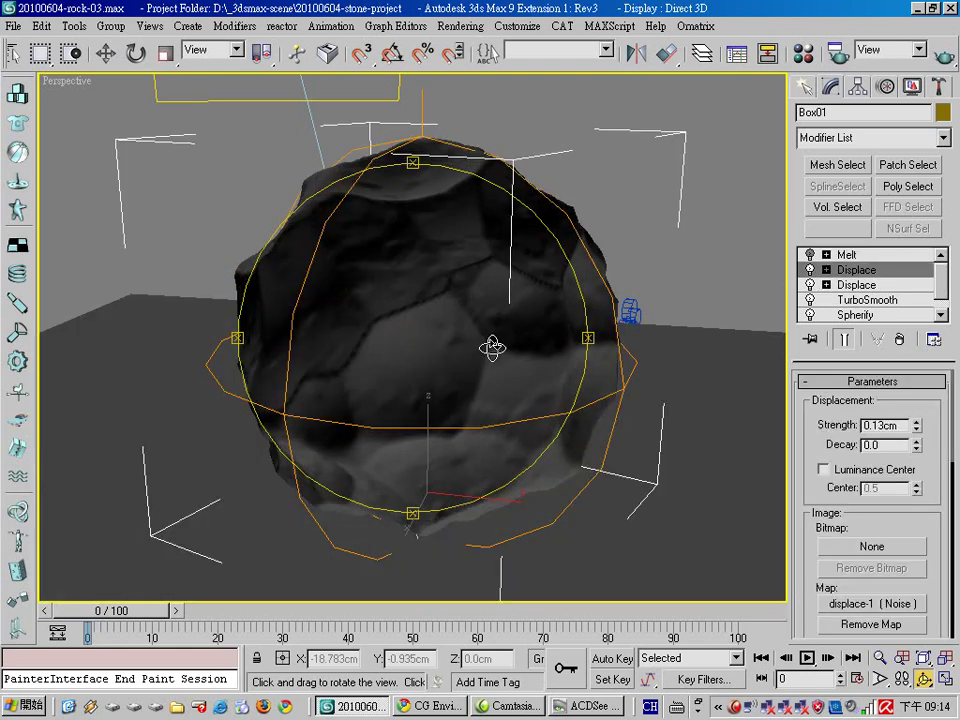
mouse_move(476, 354)
left_mouse_down()
mouse_move(433, 343)
mouse_move(484, 384)
left_mouse_up()
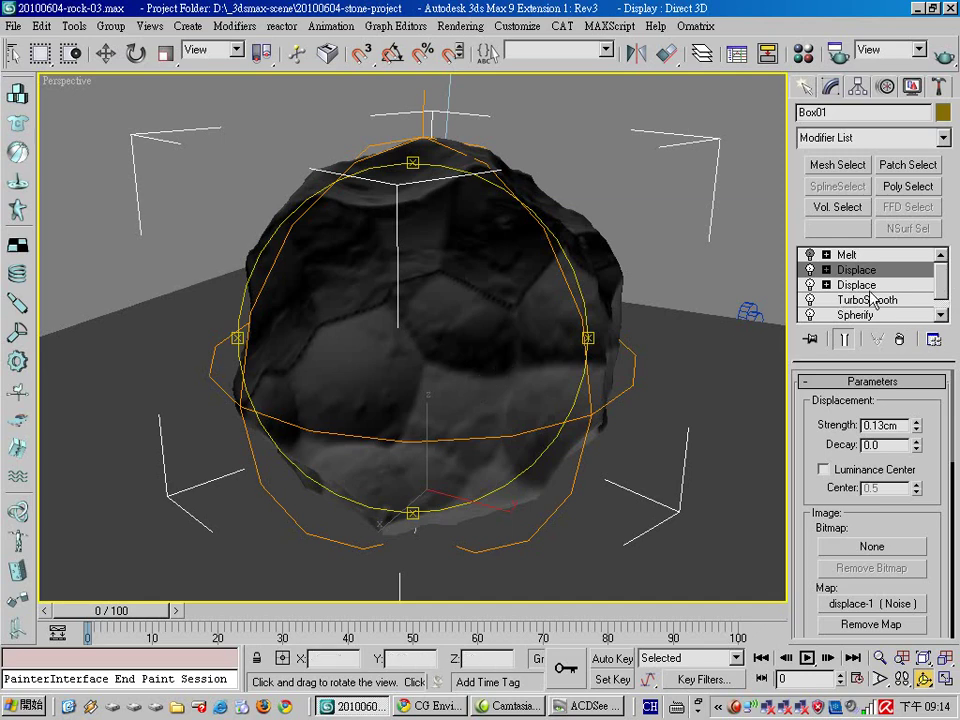
- Turn the Melt modifier back on and examine the finished rock from several sides
left_click(801, 254)
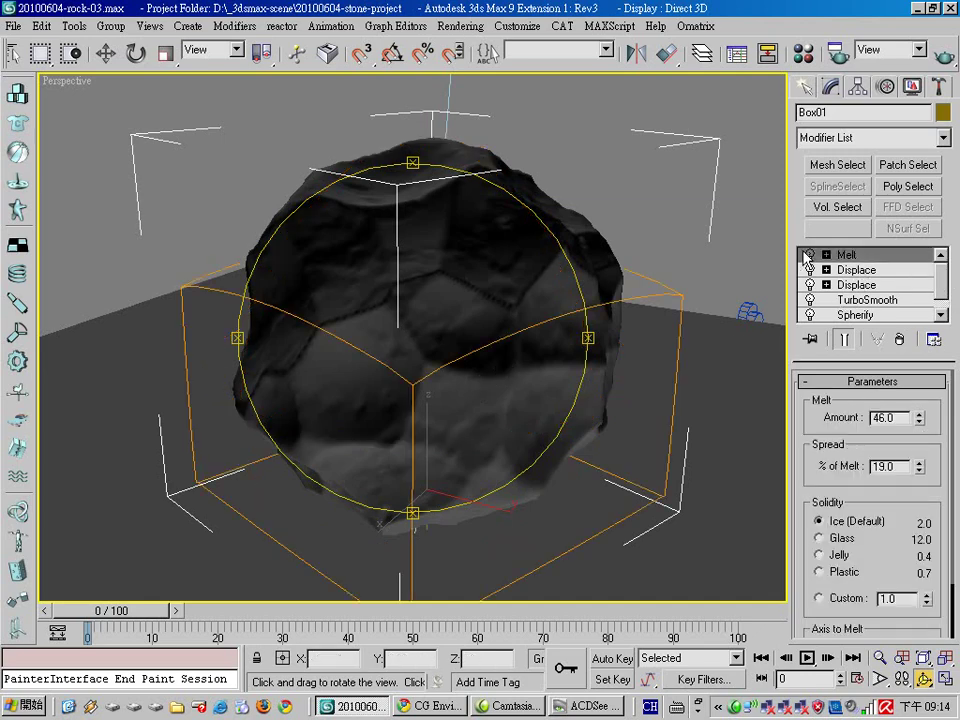
left_click(810, 255)
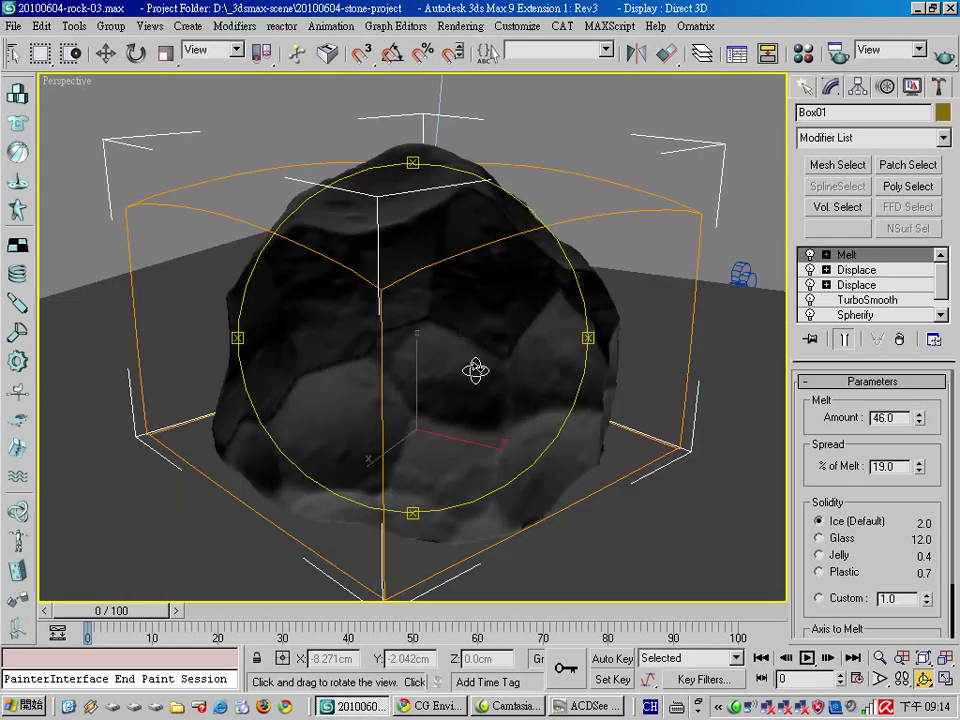
mouse_move(475, 371)
left_mouse_down()
mouse_move(328, 349)
mouse_move(405, 364)
mouse_move(285, 362)
mouse_move(506, 381)
mouse_move(461, 369)
mouse_move(480, 418)
mouse_move(472, 409)
left_mouse_up()
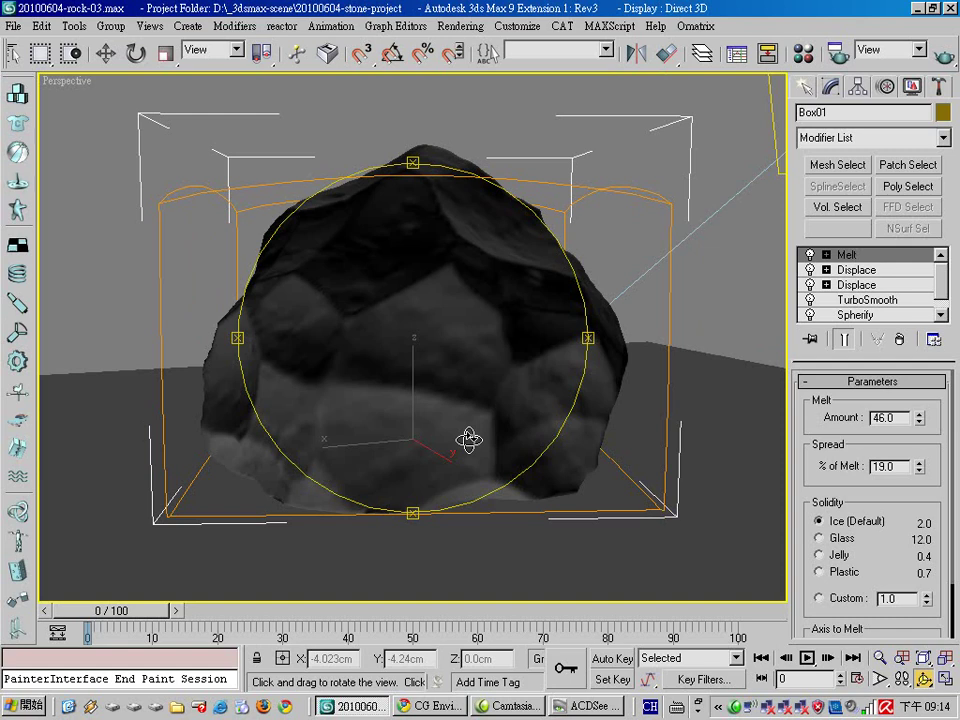
left_click_drag(480, 394, 475, 455)
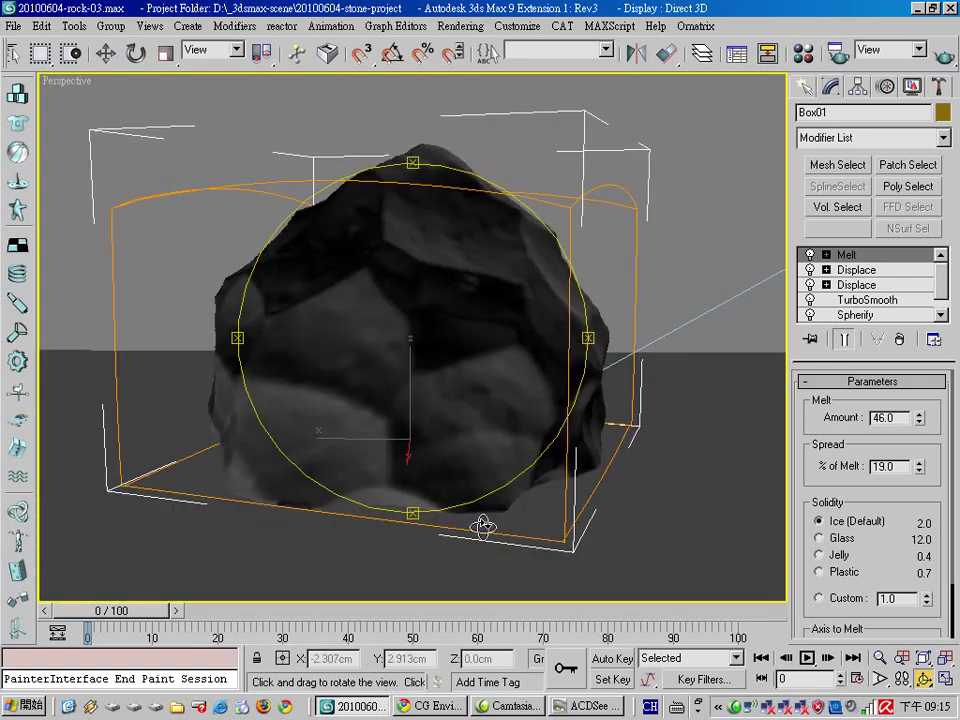
- Switch to ACDSee and look through the rendered stone images in the renderoutput folder, starting with morrorock.jpg
left_click(589, 705)
left_click(767, 577)
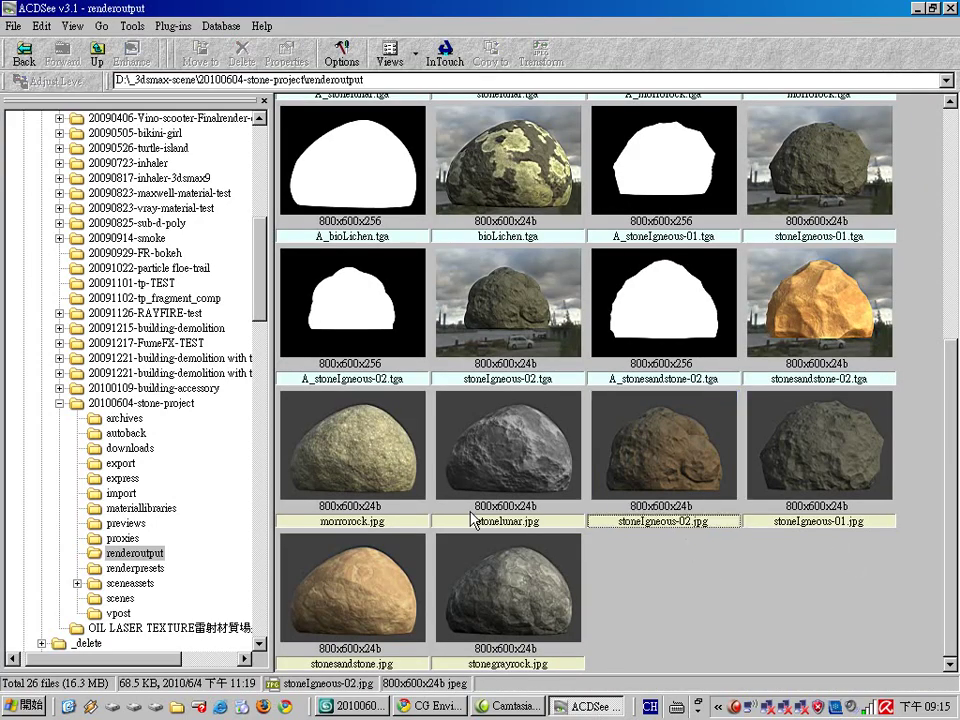
double_click(381, 422)
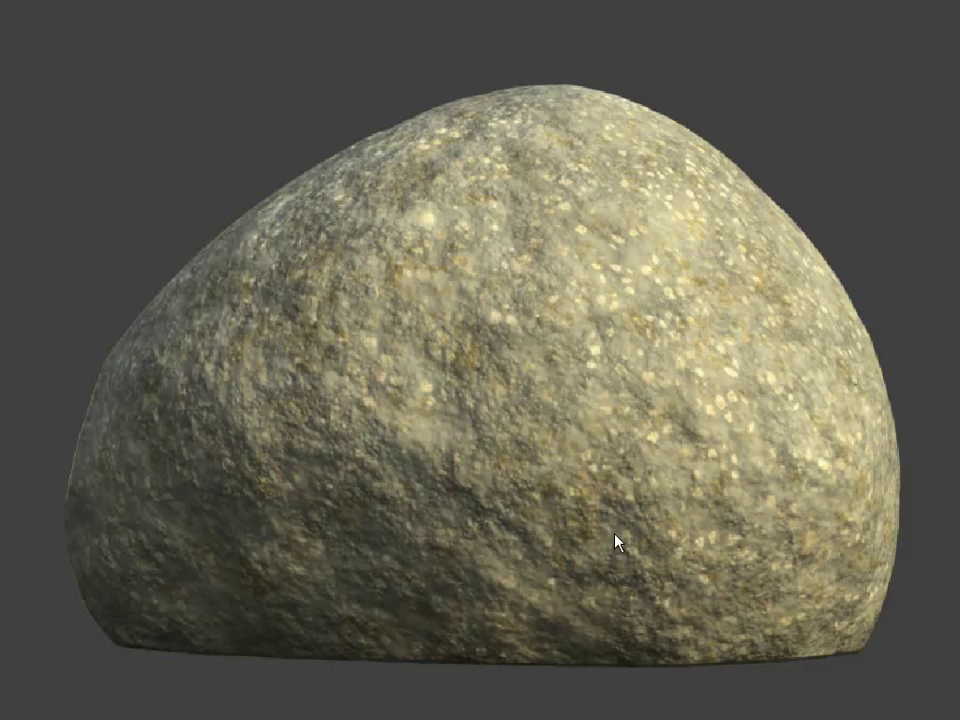
scroll(615, 540, "down", 2)
scroll(578, 553, "down", 1)
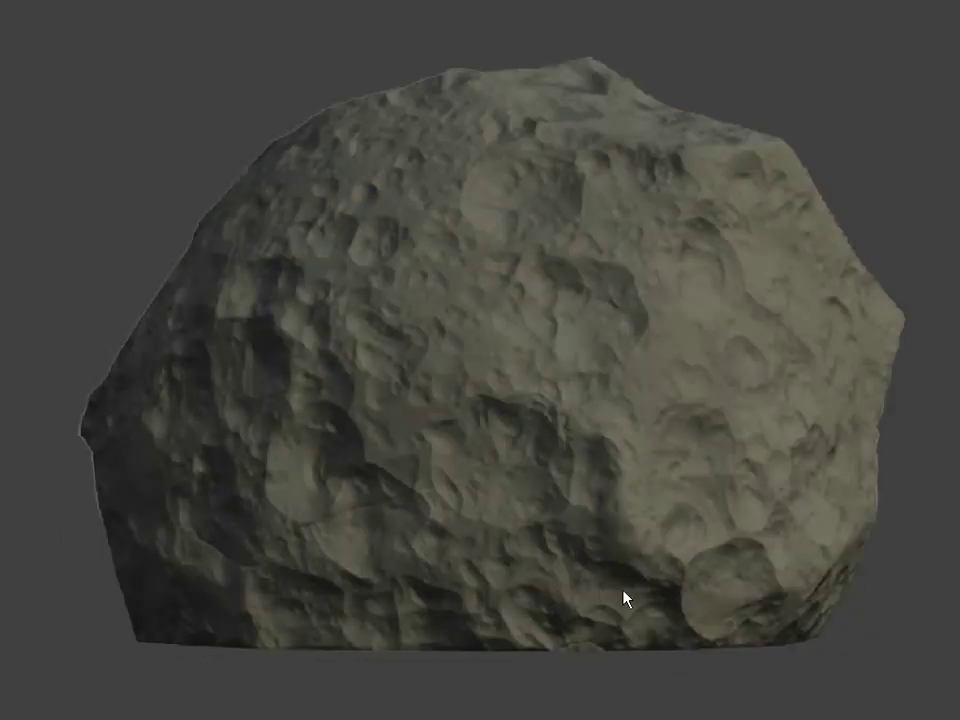
scroll(623, 598, "down", 2)
key("Escape")
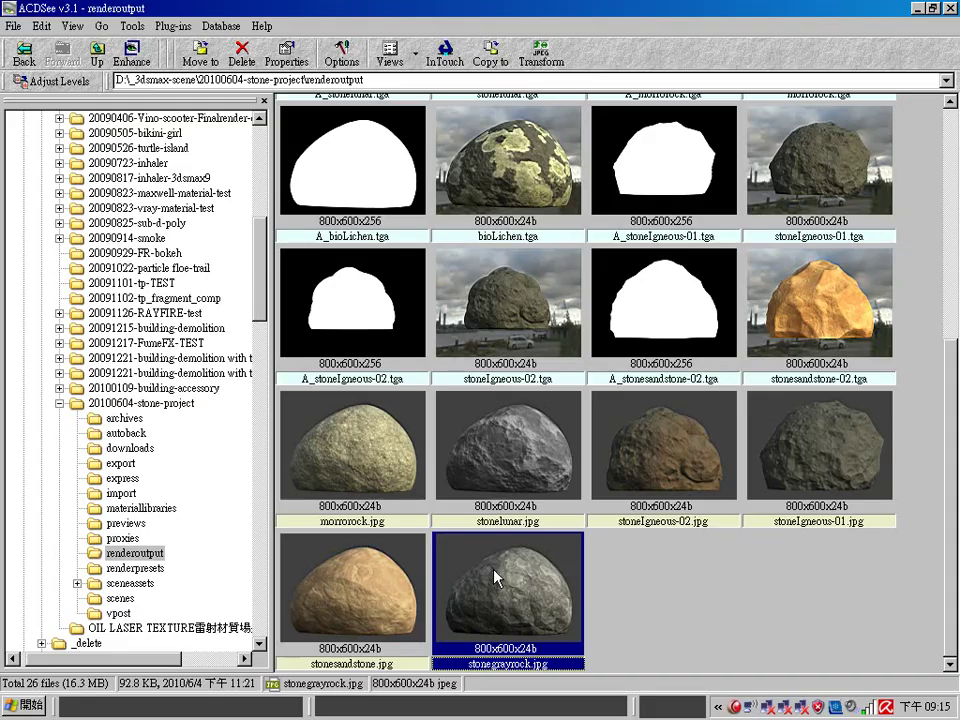
- Switch to the empty 3ds Max scene and draw a box about 17.9 cm long, 19.9 cm wide and 15.1 cm high from the Top view
key("alt+Tab")
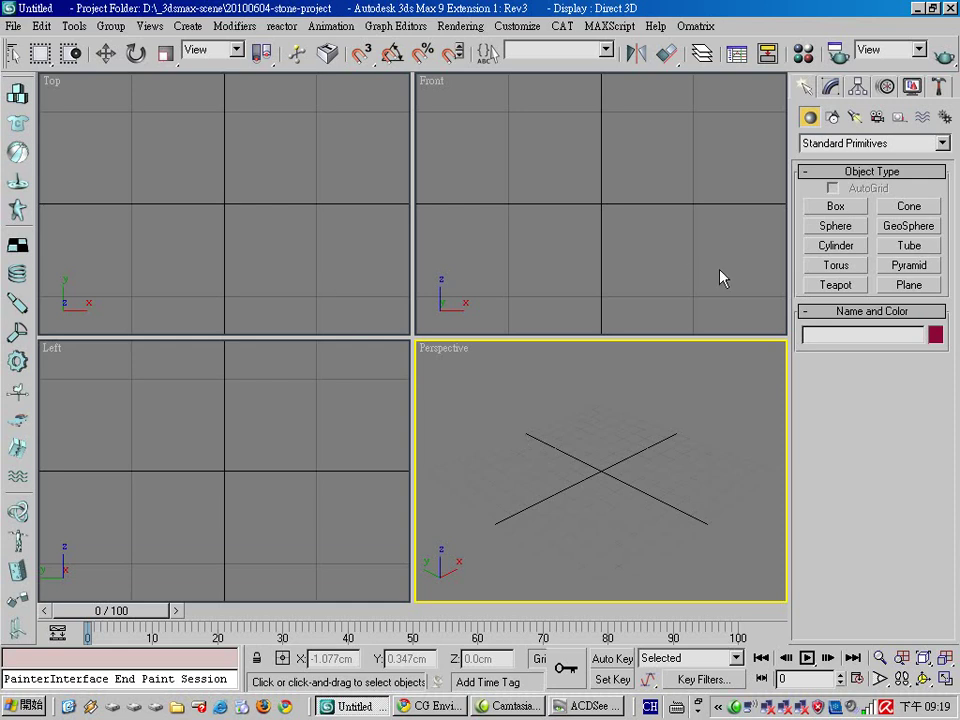
left_click(294, 249)
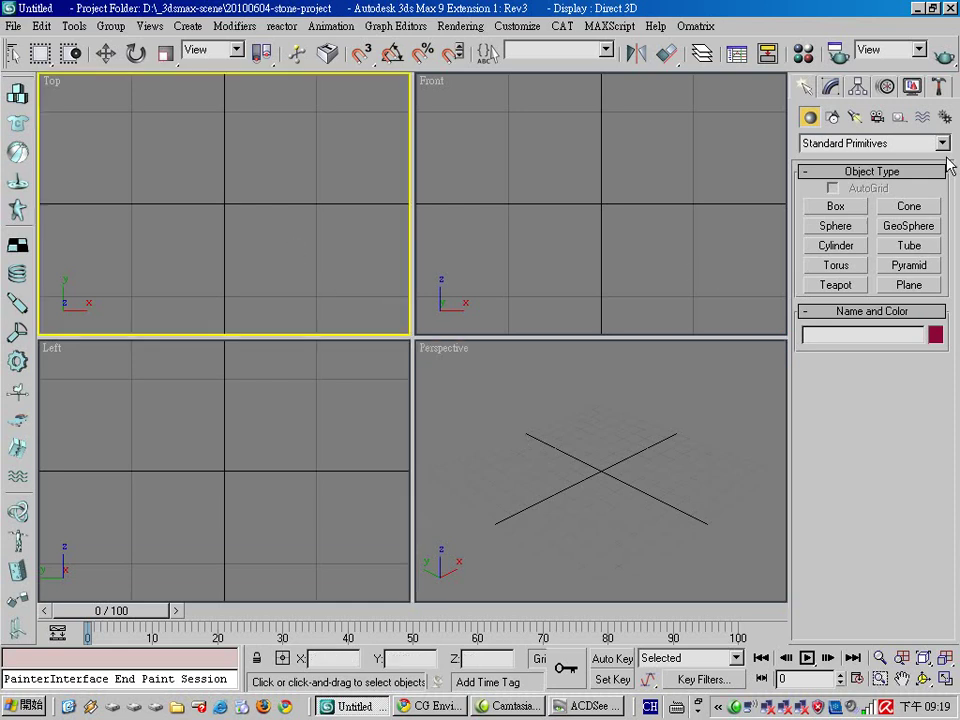
left_click(836, 206)
left_click_drag(127, 113, 311, 275)
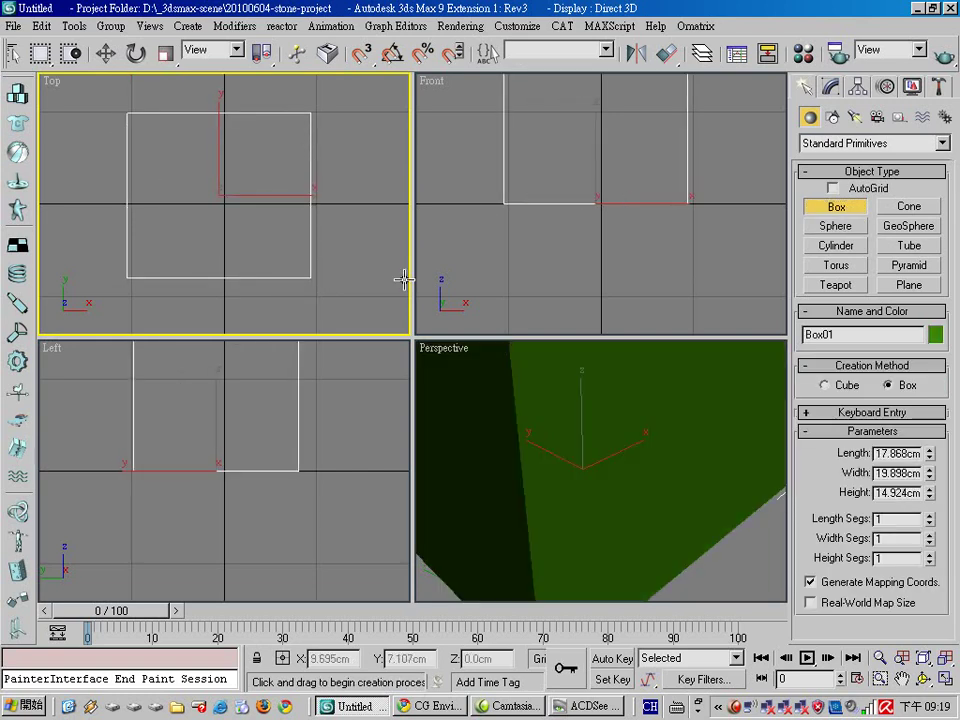
left_click(401, 279)
right_click(687, 514)
- Set the box's length, width and height to 17 cm each, with the Perspective view maximized
left_click(945, 679)
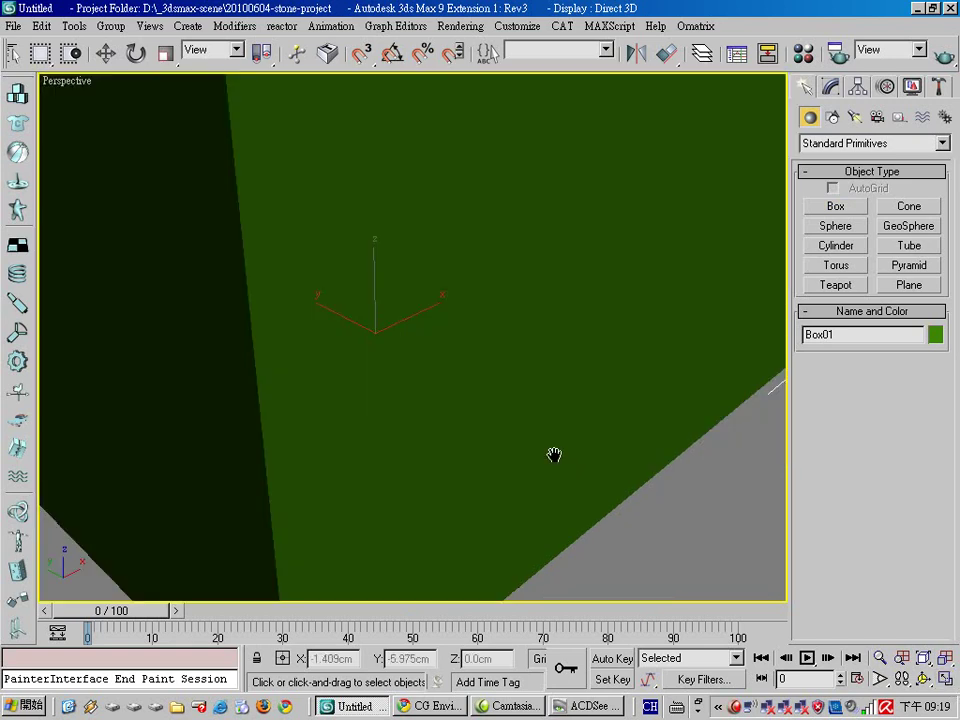
scroll(550, 500, "up", 3)
scroll(550, 545, "down", 5)
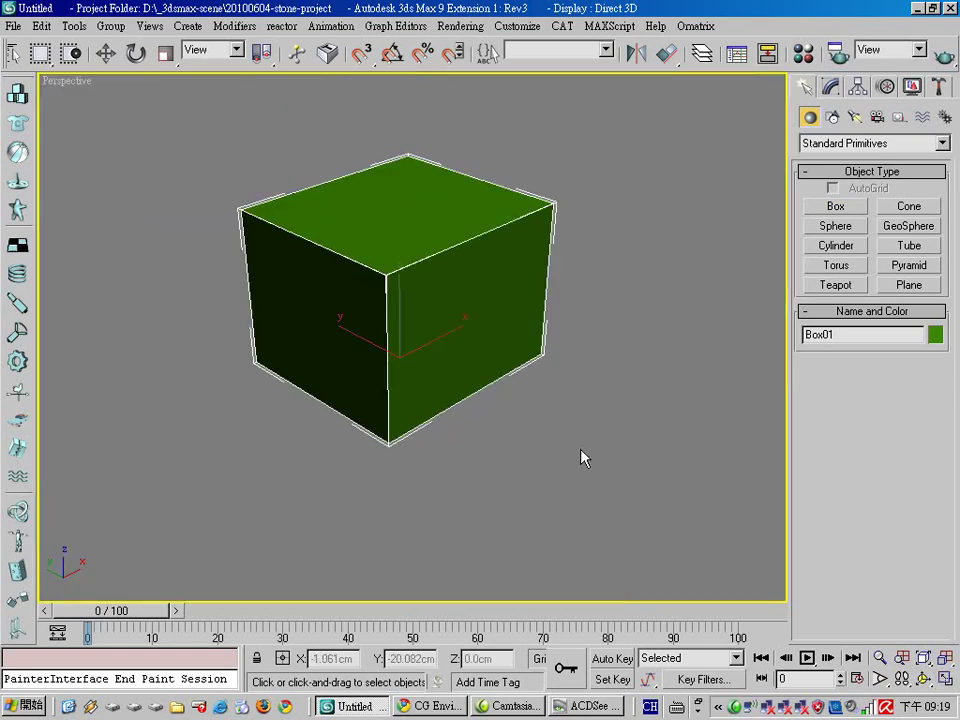
left_click(830, 87)
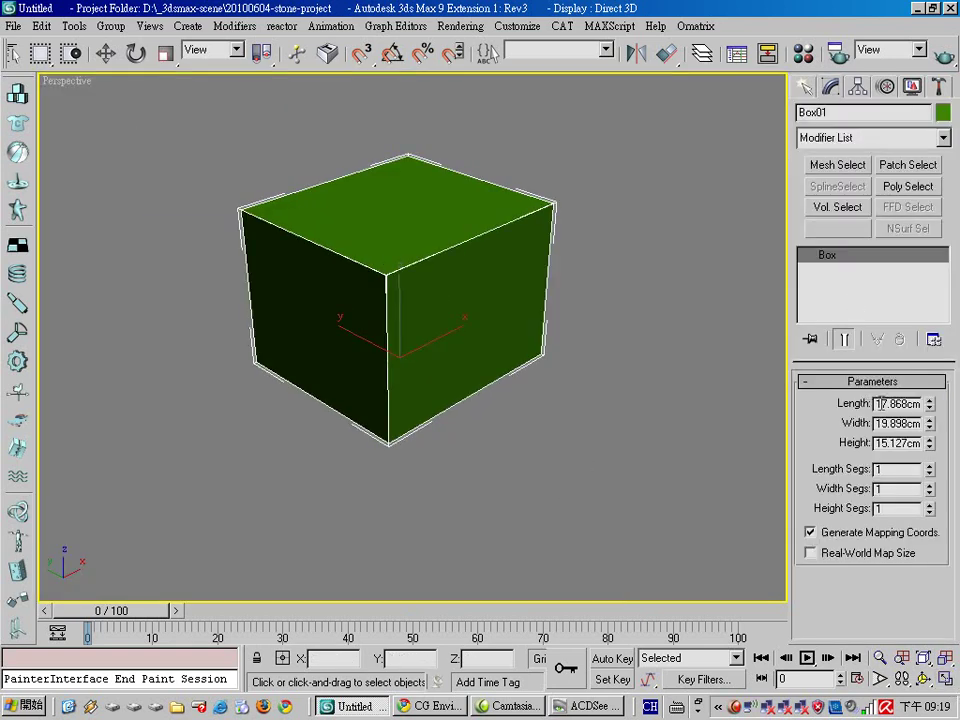
double_click(902, 400)
left_click(901, 403)
double_click(905, 403)
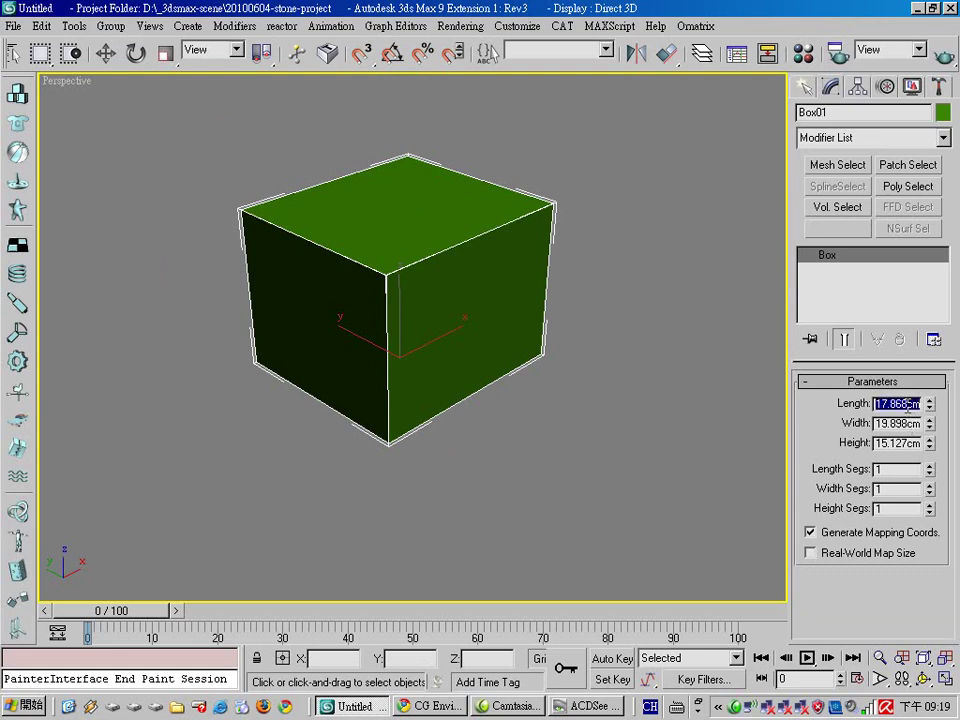
type("17")
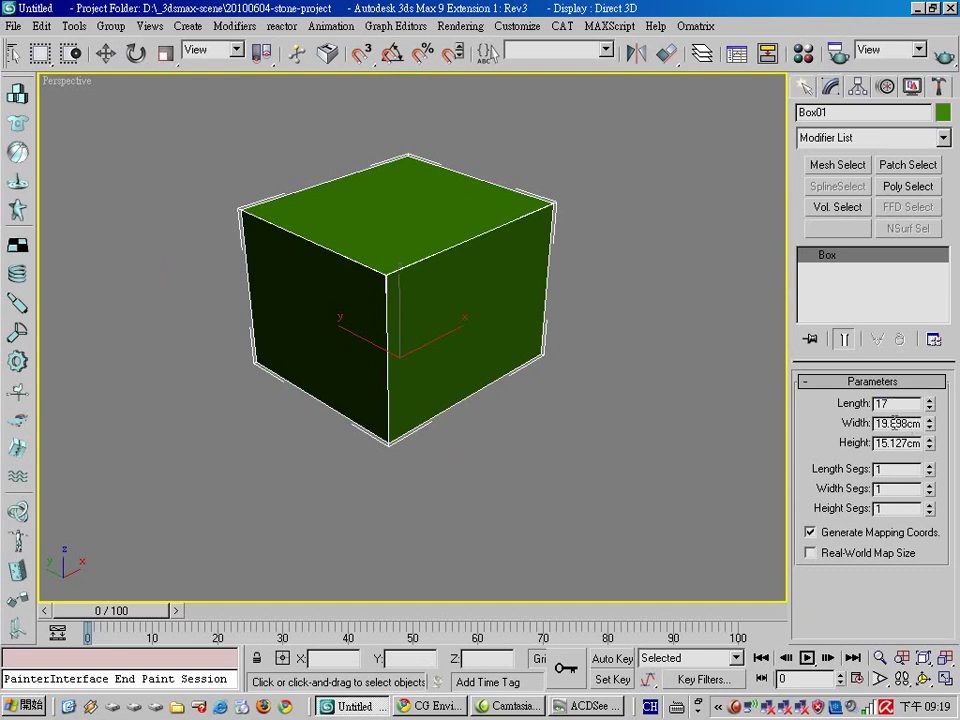
double_click(895, 423)
type("17")
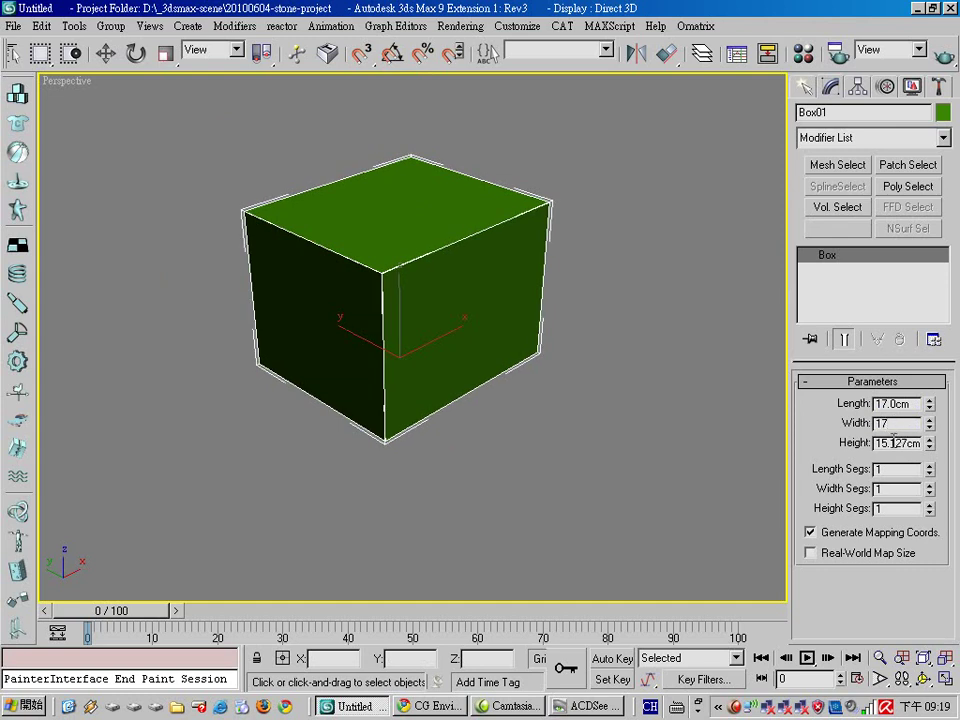
double_click(893, 443)
type("17")
key("Return")
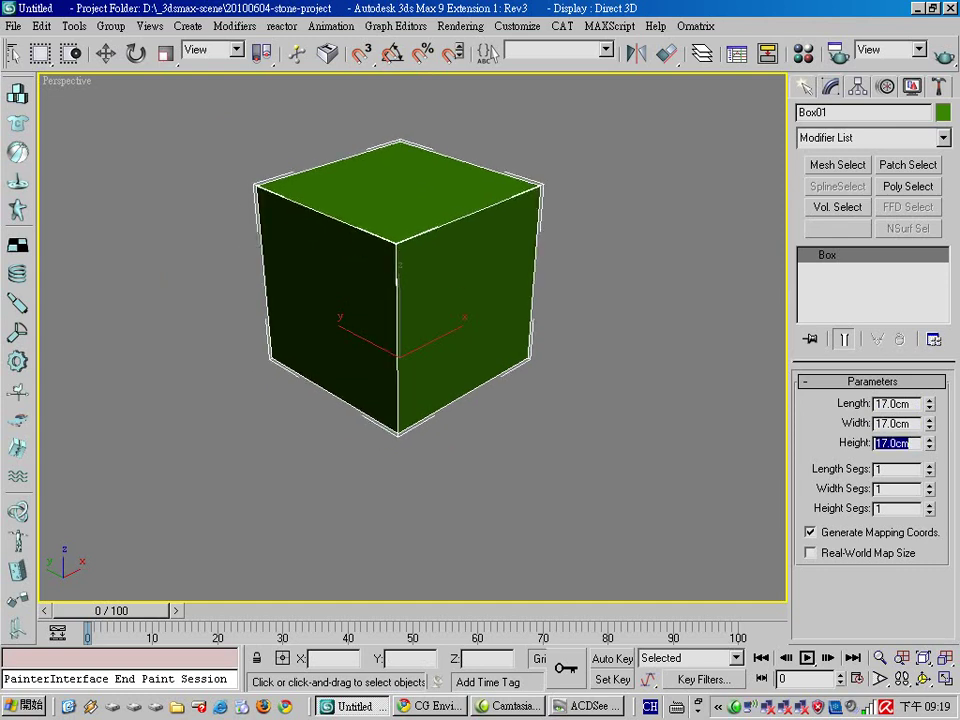
- Set the box's length, width and height segments to 5 each
left_click(930, 468)
left_click(930, 468)
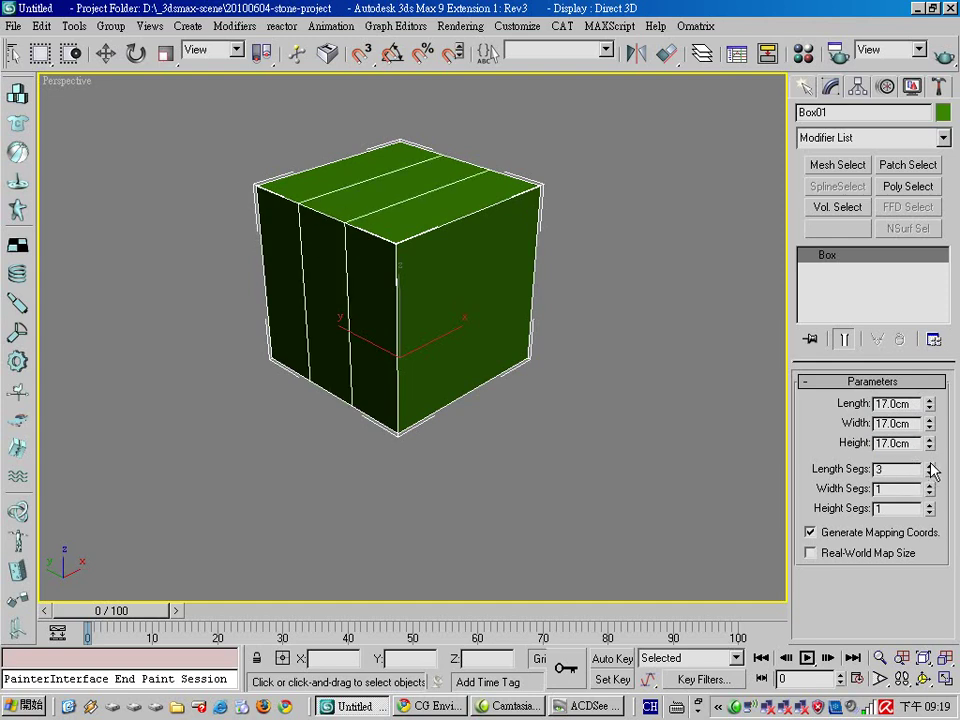
left_click(930, 468)
left_click(930, 468)
left_click(930, 485)
left_click(930, 485)
left_click(930, 485)
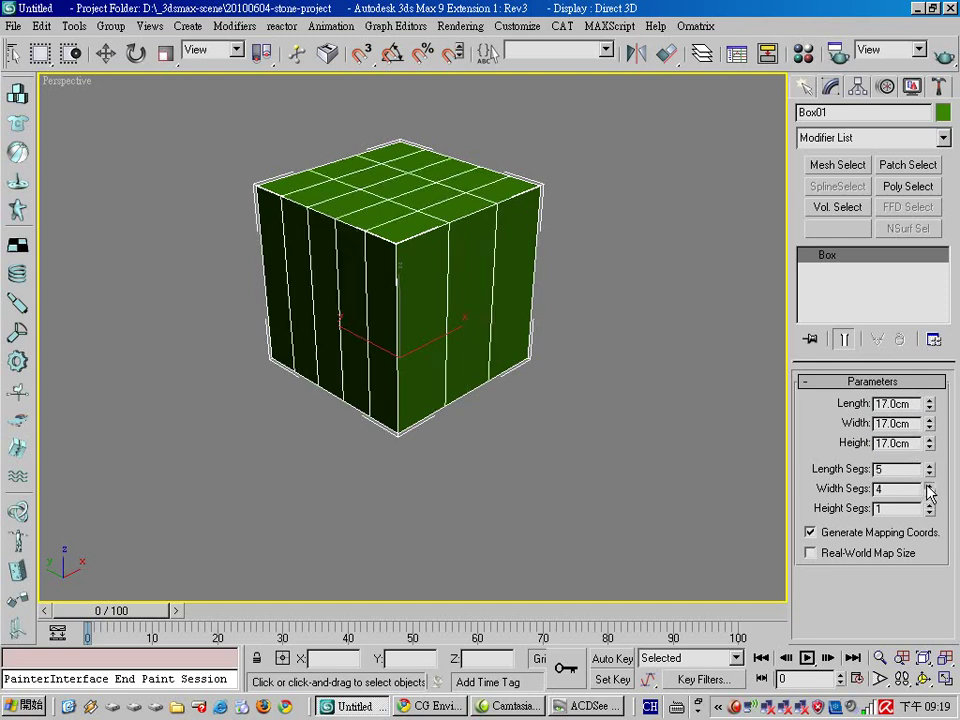
left_click(930, 485)
left_click(928, 505)
left_click(928, 505)
left_click(928, 505)
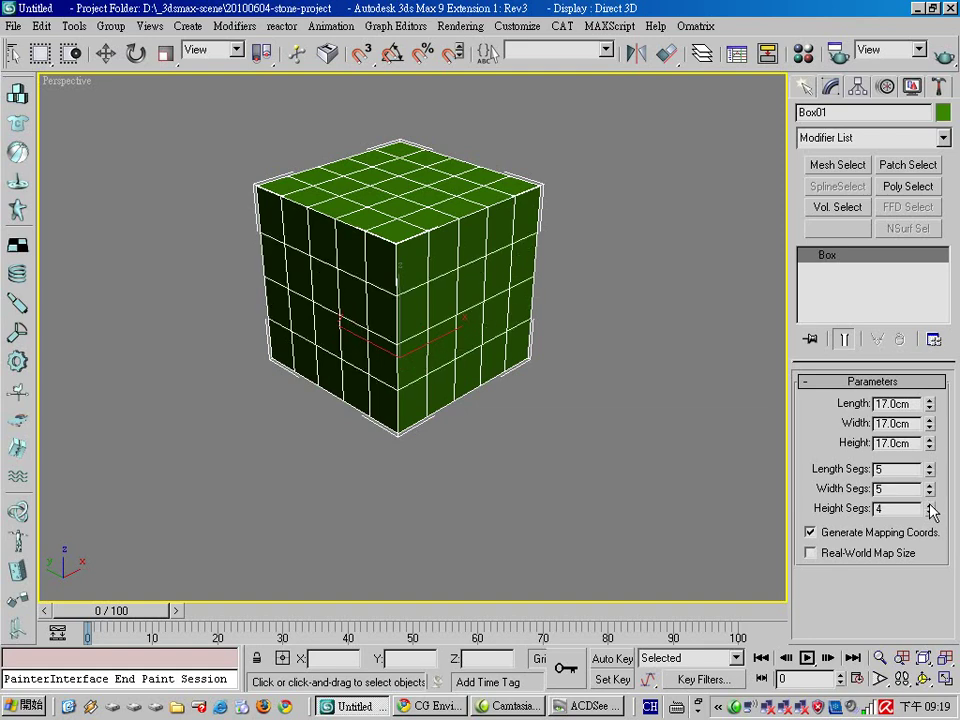
left_click(928, 505)
- Add a Spherify modifier to the segmented box
scroll(637, 374, "up", 6)
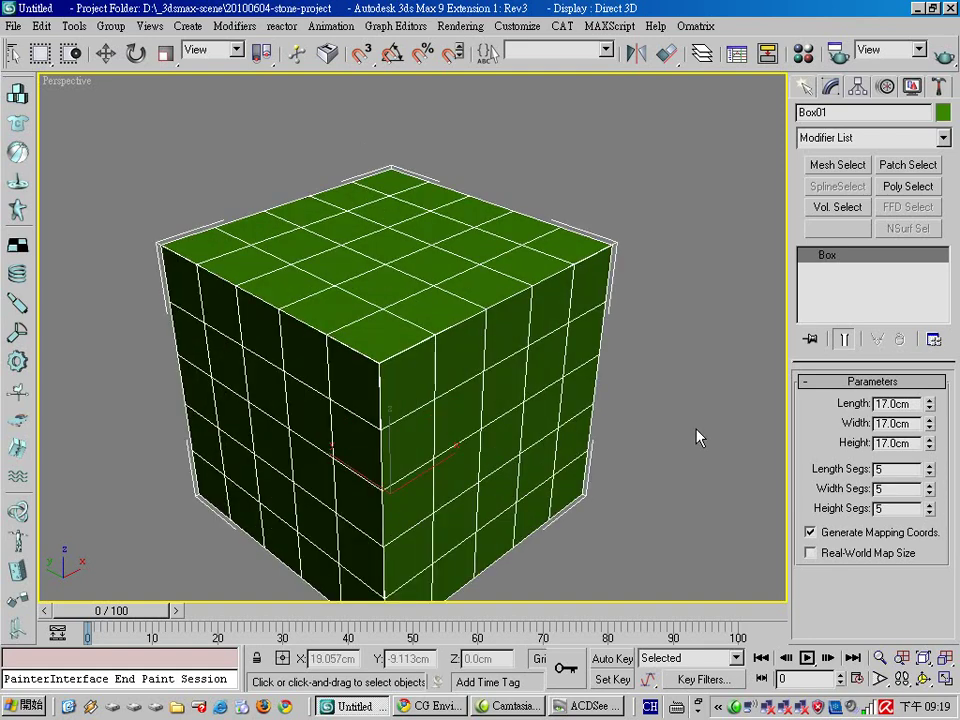
left_click(942, 138)
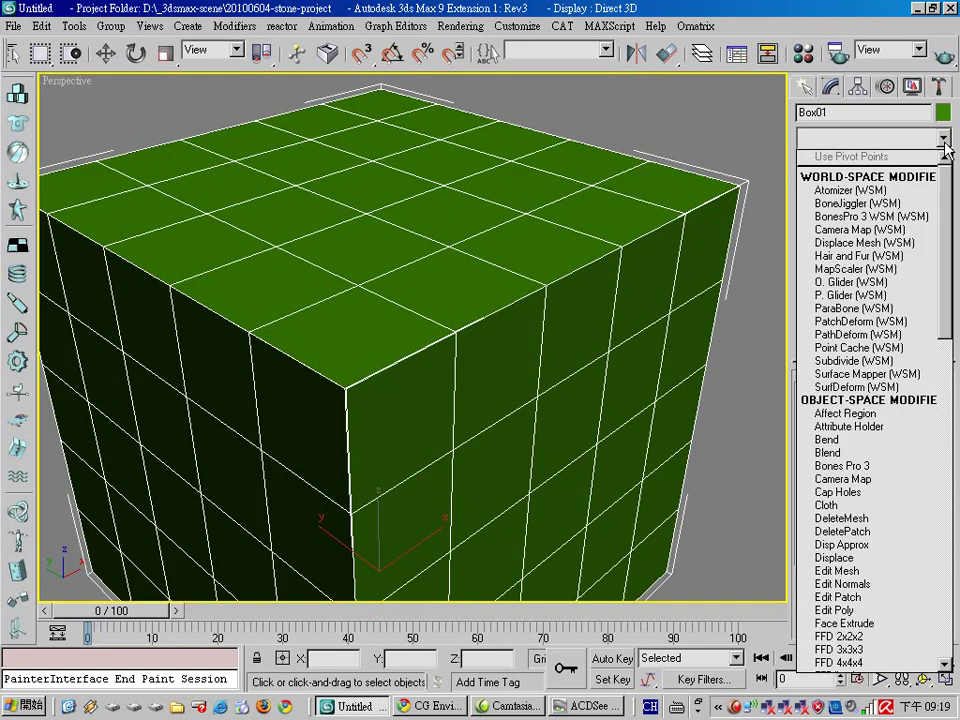
key("s")
key("s")
key("s")
key("s")
key("s")
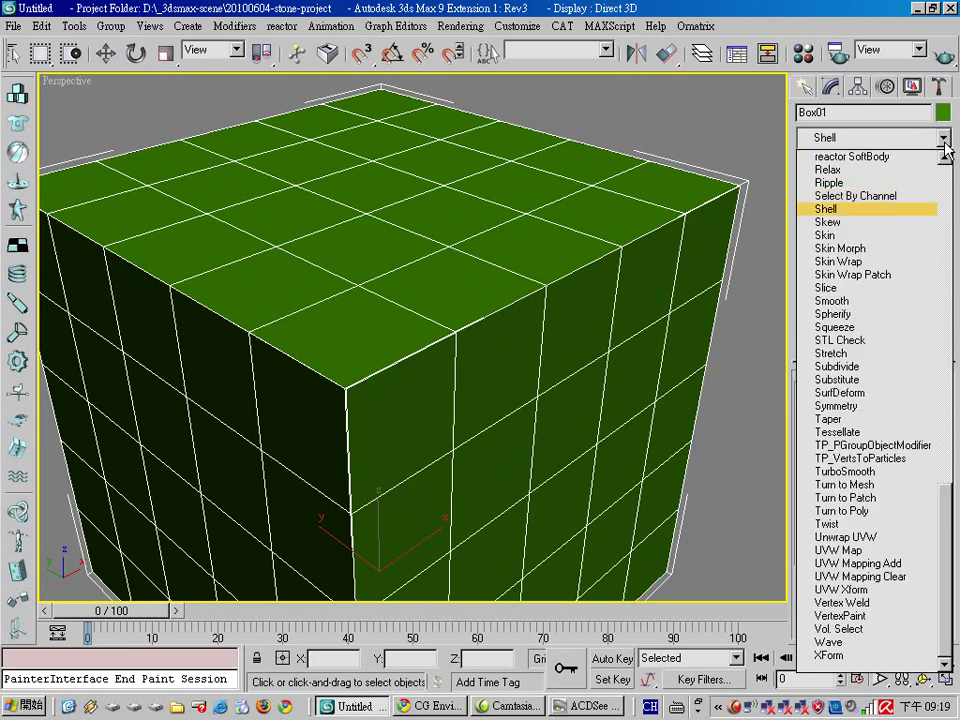
key("s")
key("s")
key("s")
key("s")
key("s")
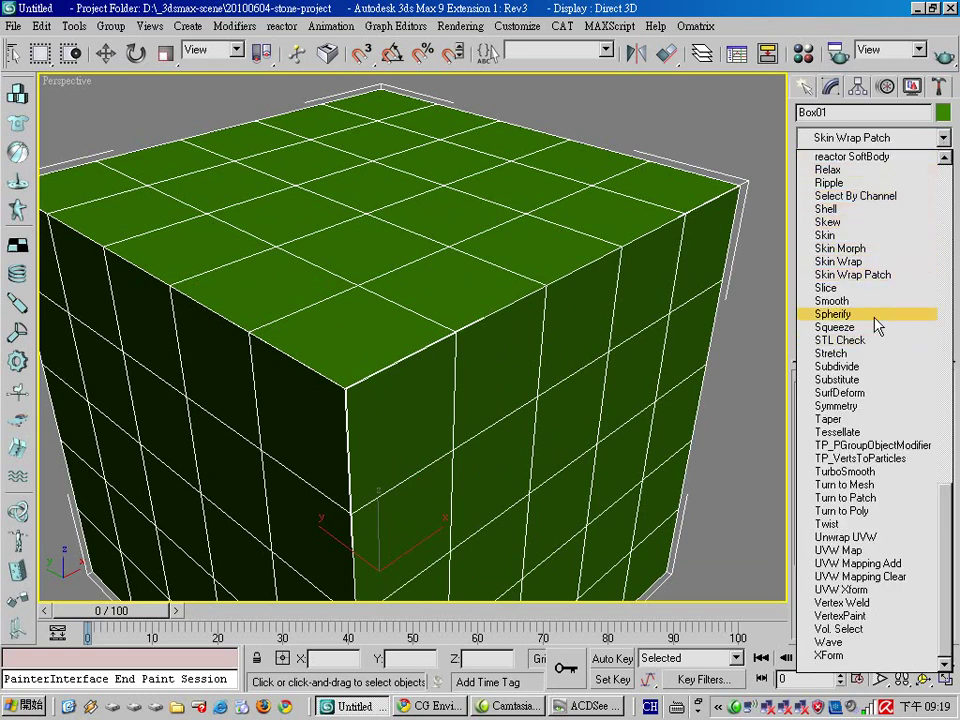
left_click(880, 316)
scroll(553, 392, "down", 5)
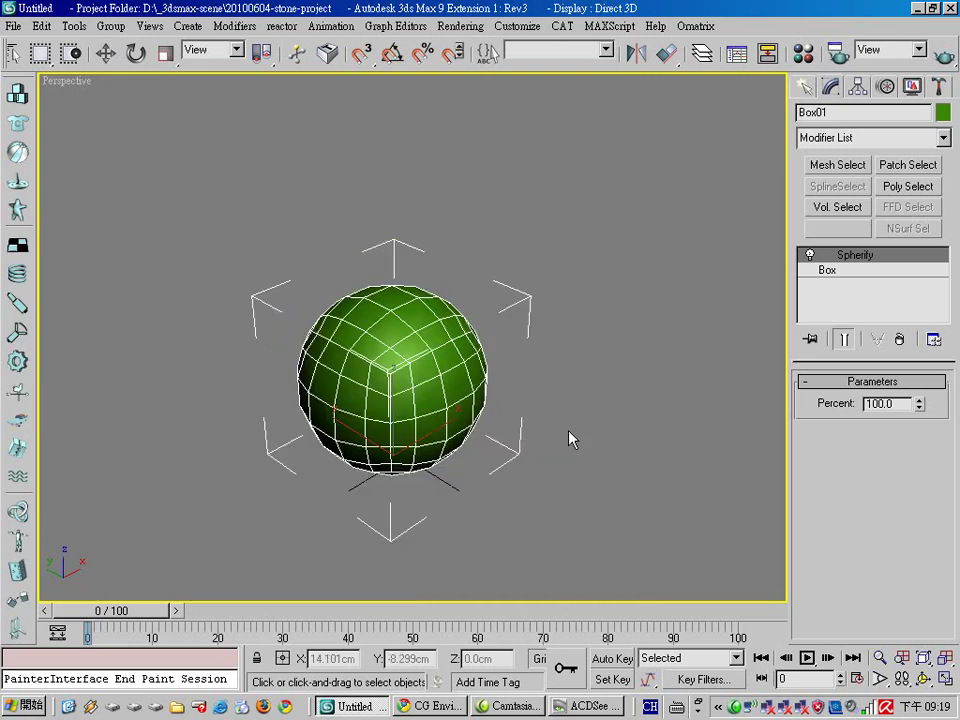
- Add a TurboSmooth modifier above Spherify and set its iterations to 4
left_click(941, 140)
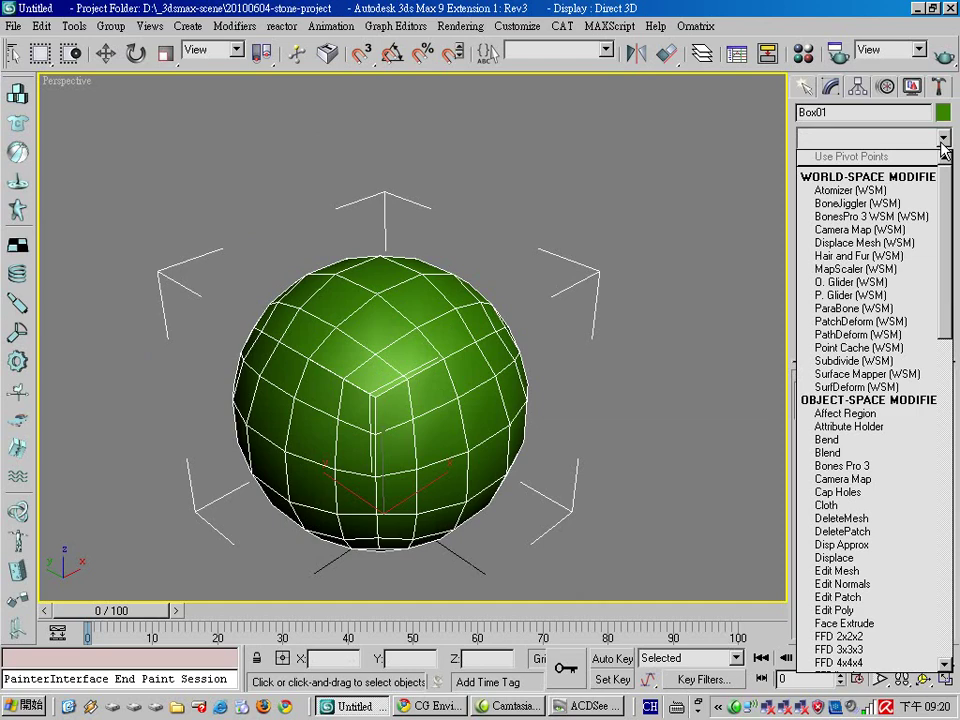
key("t")
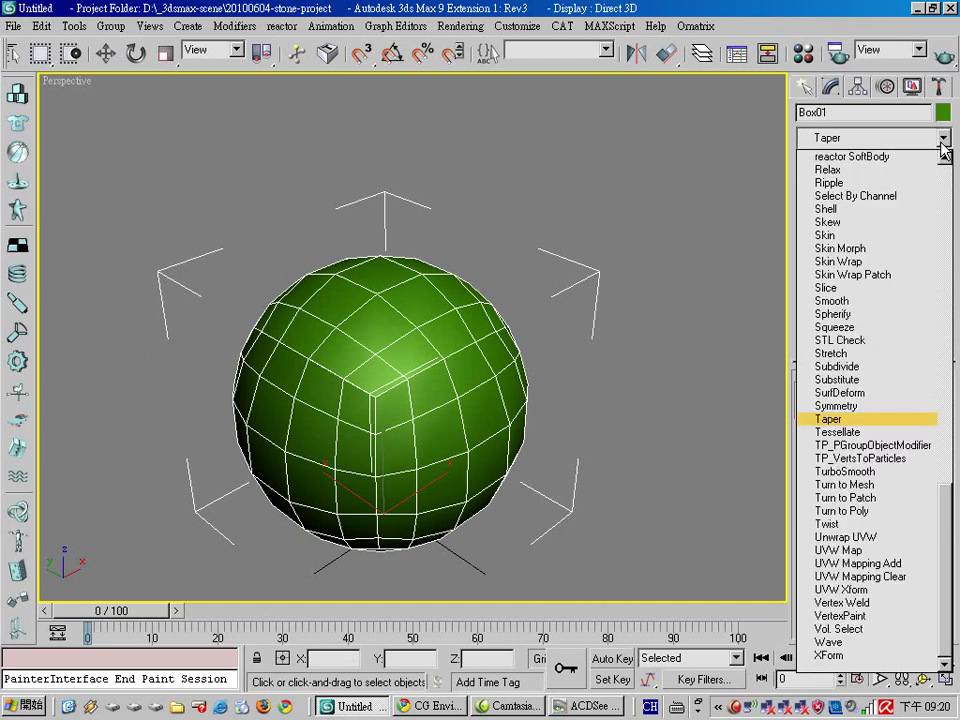
left_click(846, 471)
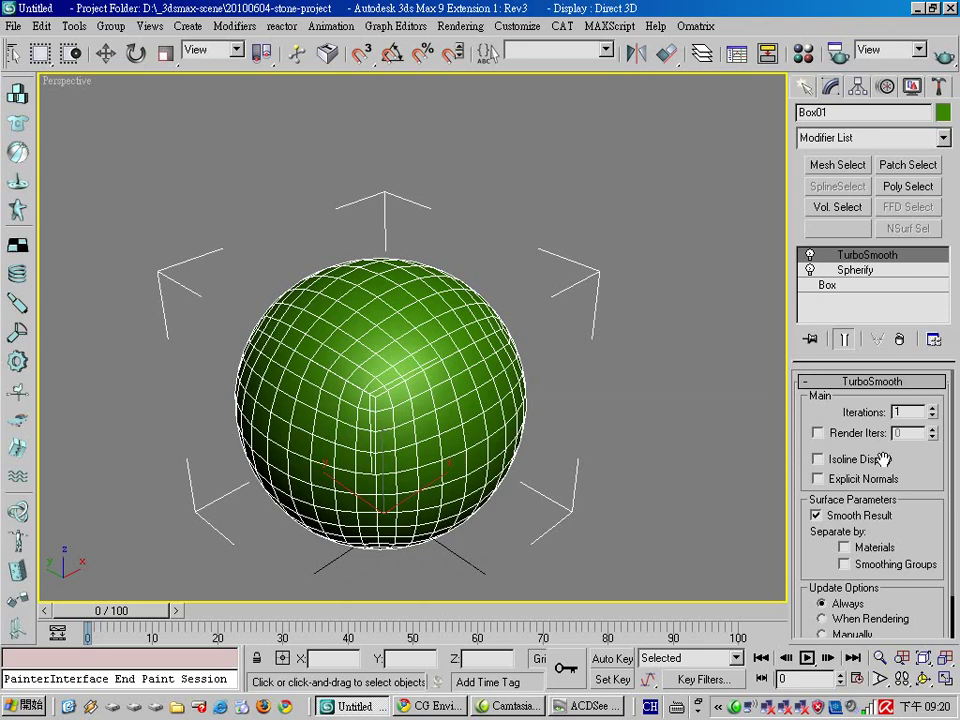
left_click(932, 409)
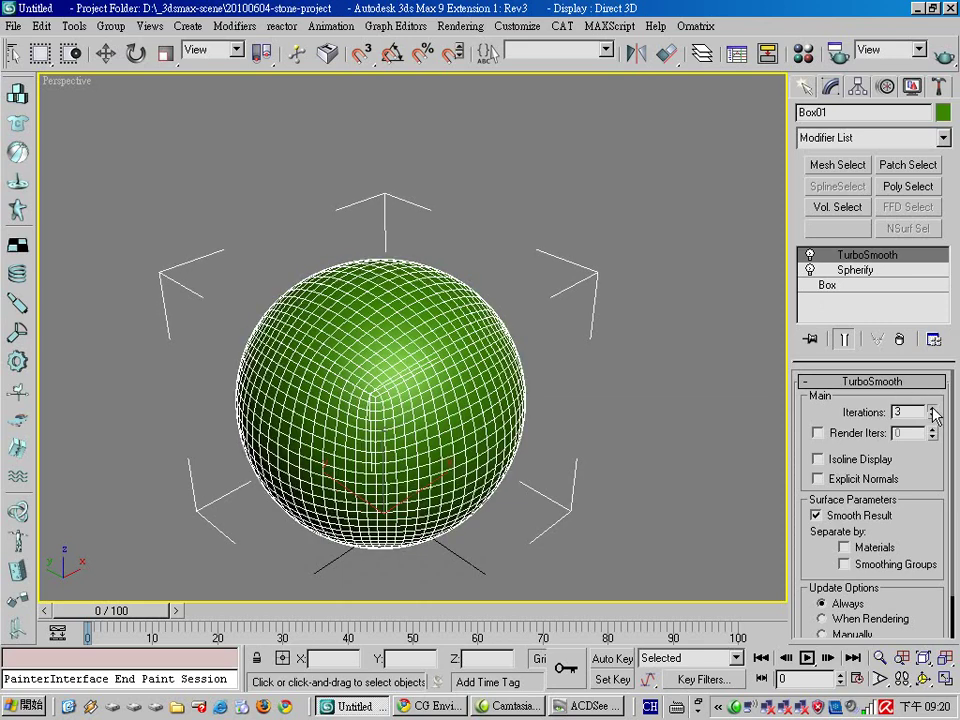
left_click(932, 409)
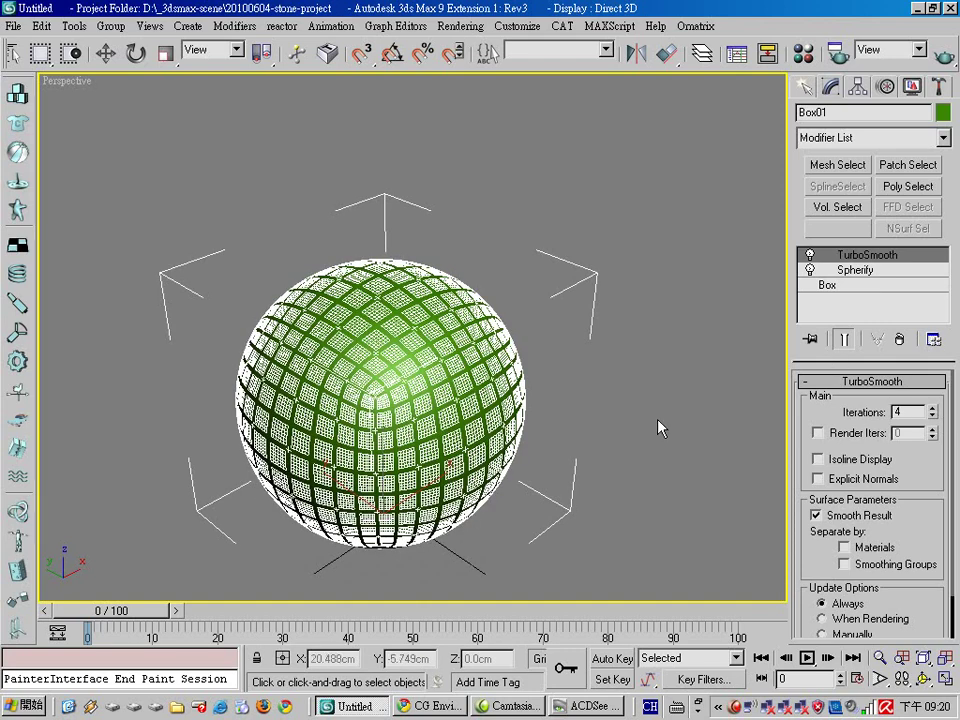
scroll(618, 507, "up", 5)
scroll(618, 507, "down", 5)
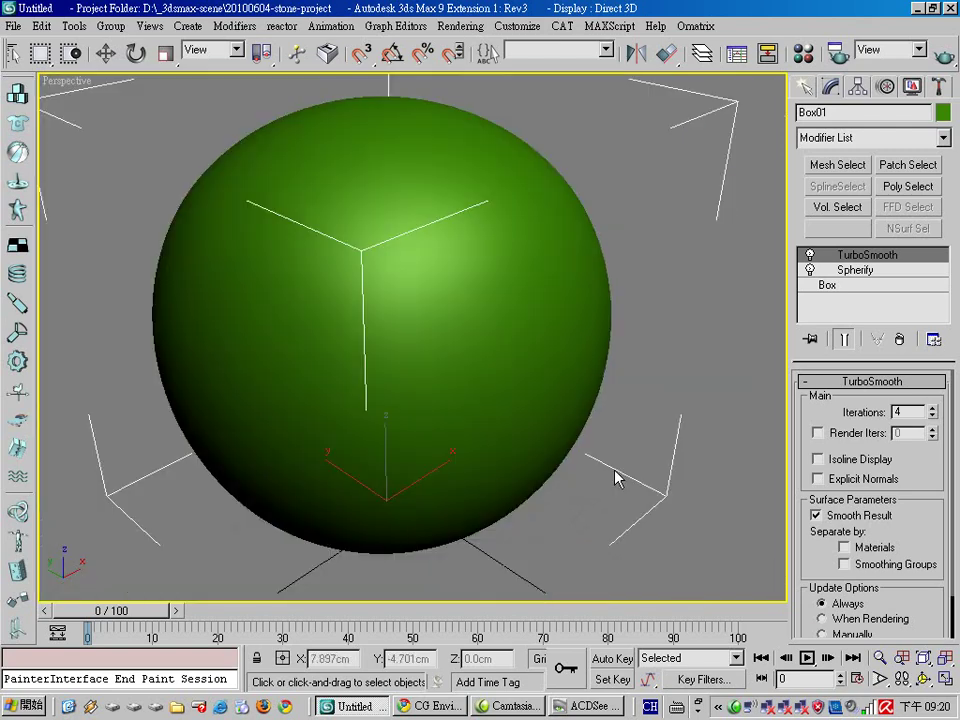
left_click(921, 682)
left_click_drag(602, 499, 439, 486)
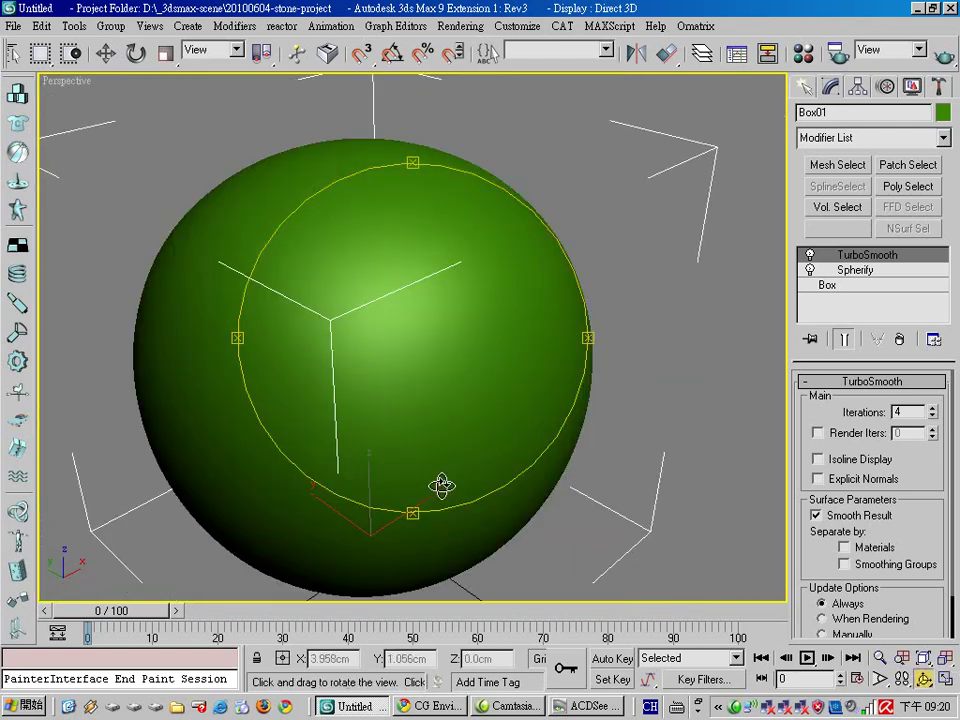
mouse_move(465, 406)
left_mouse_down()
mouse_move(489, 448)
mouse_move(497, 437)
mouse_move(456, 377)
mouse_move(454, 446)
mouse_move(480, 450)
mouse_move(789, 287)
left_mouse_up()
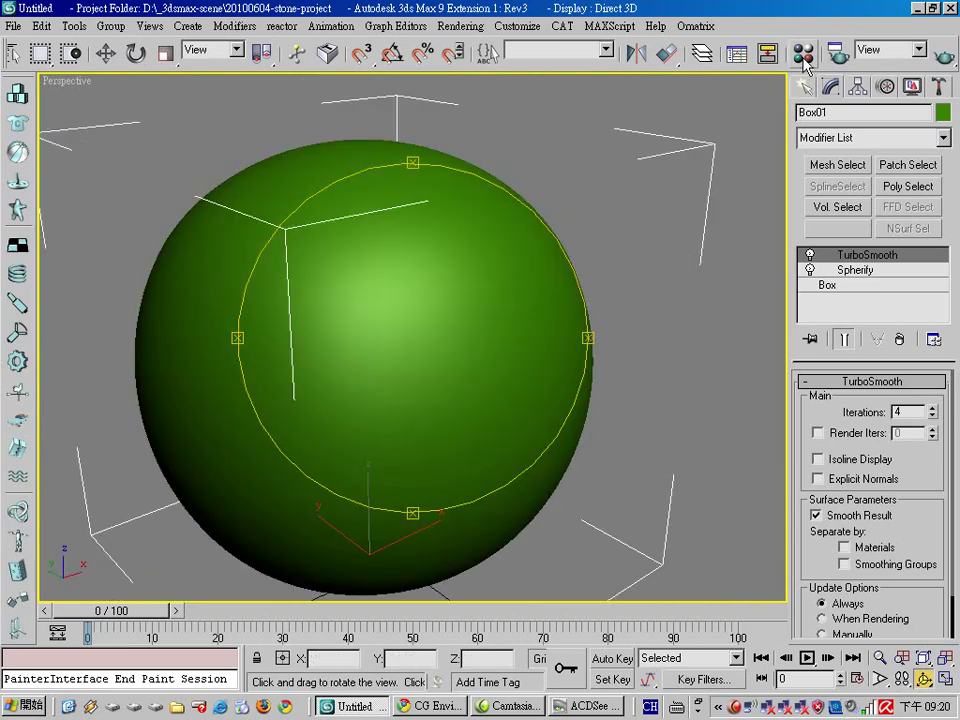
- Add a Displace modifier on top of TurboSmooth in the sphere's modifier stack
key("m")
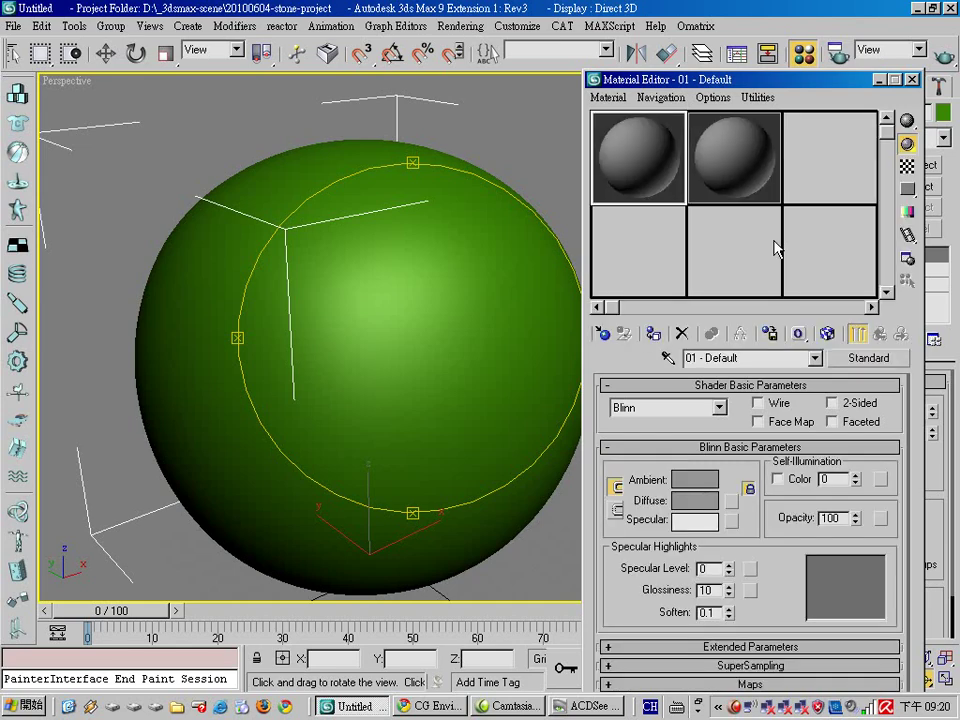
left_click(911, 80)
left_click(943, 138)
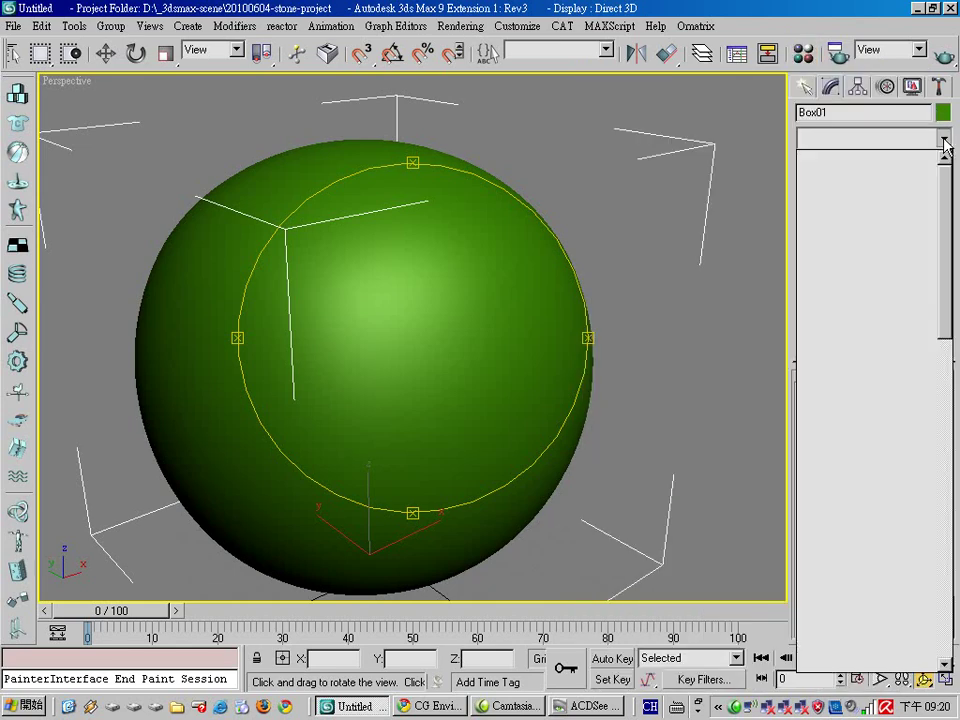
key("d")
key("d")
key("d")
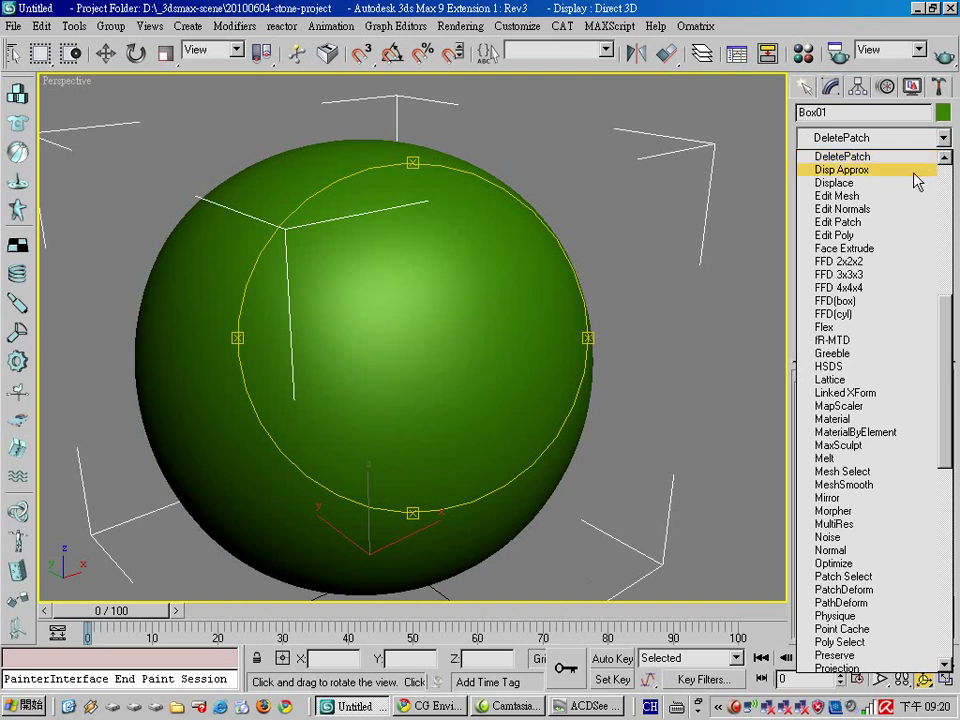
left_click(917, 183)
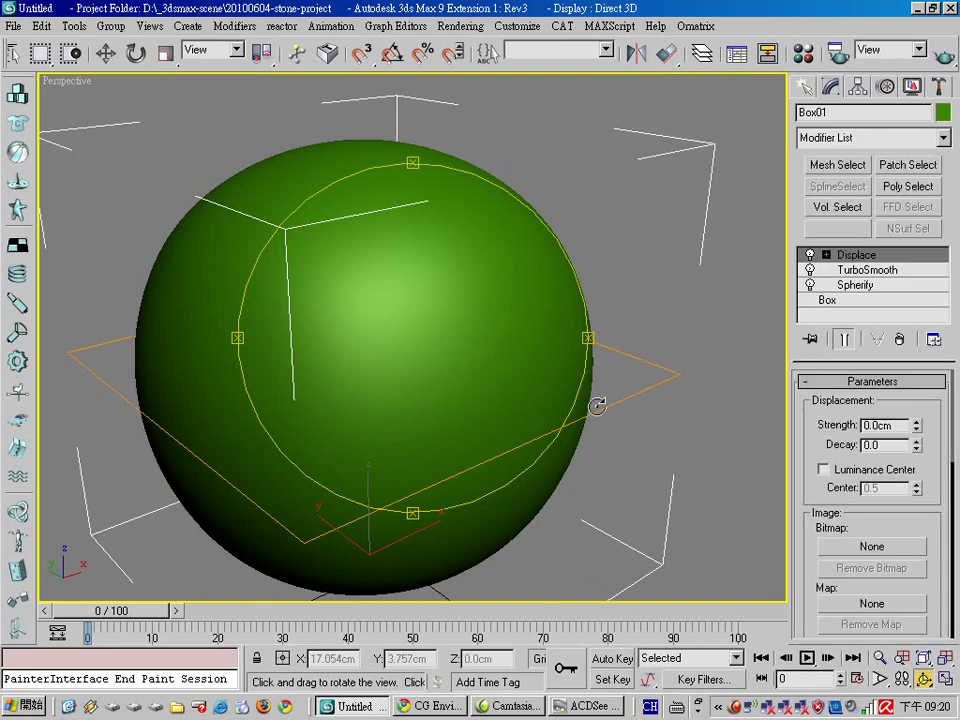
scroll(589, 336, "down", 4)
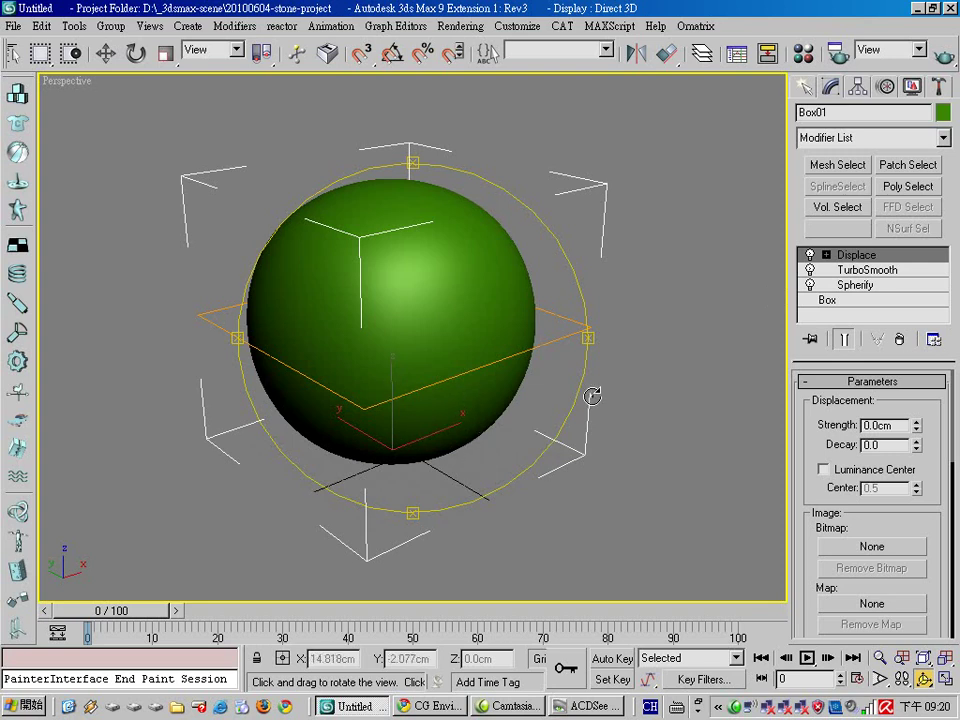
- Set the Displace modifier's map projection to Spherical
left_click_drag(928, 514, 941, 412)
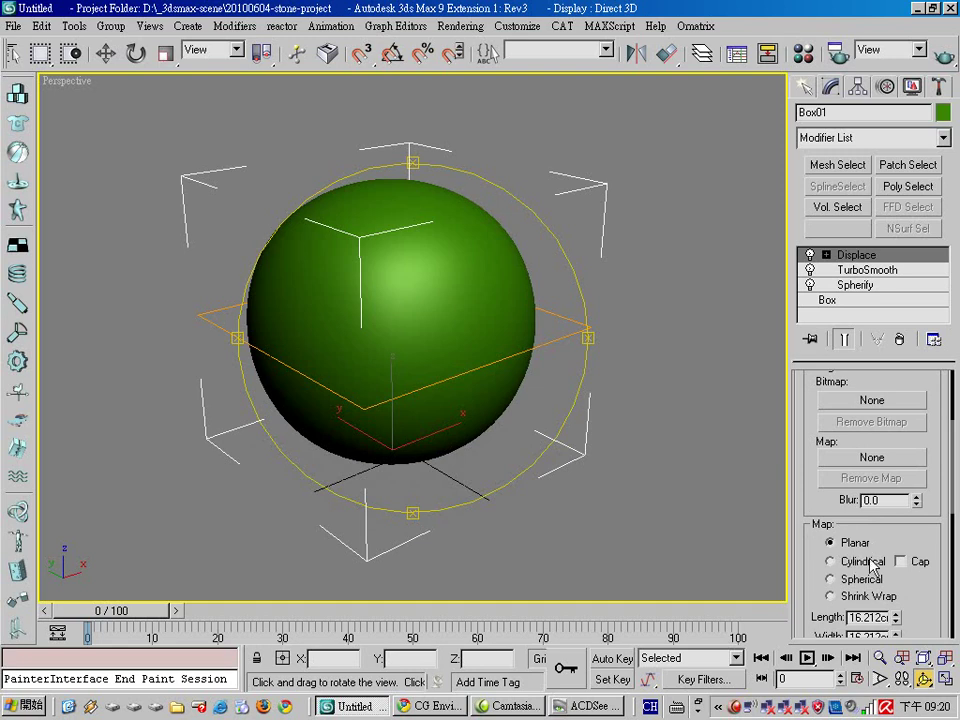
left_click_drag(583, 413, 437, 377)
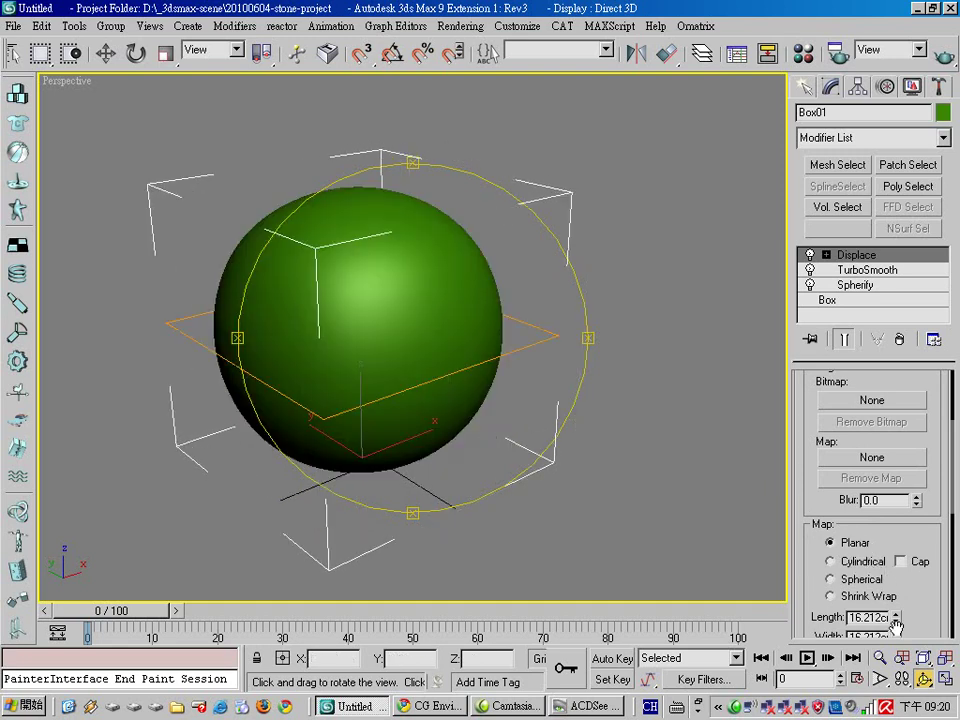
left_click_drag(922, 589, 917, 544)
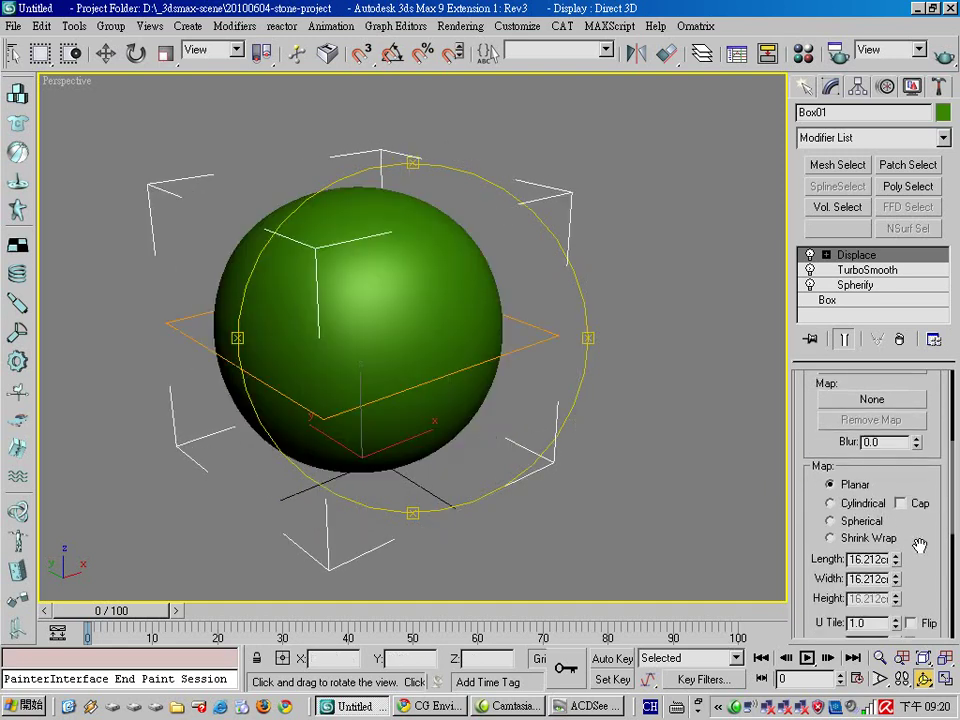
left_click(858, 528)
left_click_drag(476, 416, 440, 438)
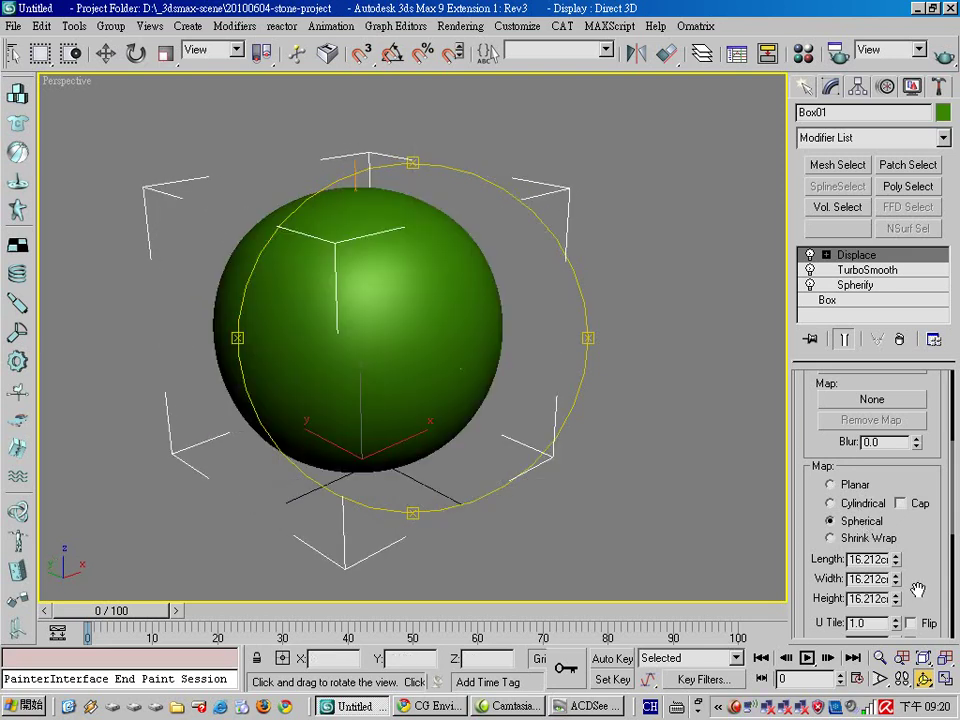
- Assign a new Cellular map as the Displace modifier's image map
left_click_drag(927, 528, 925, 610)
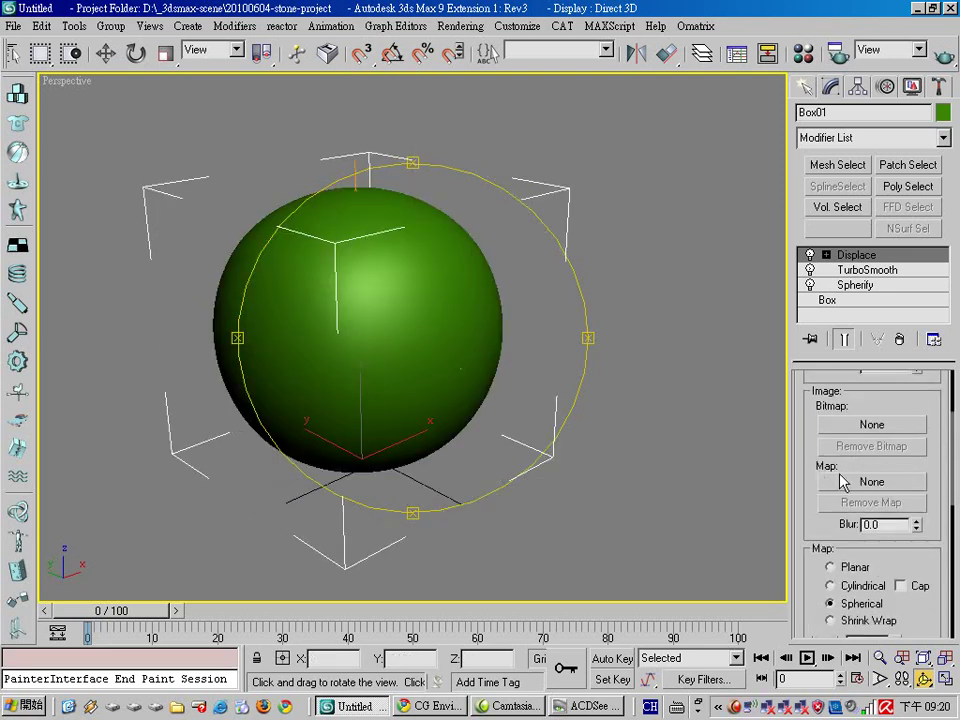
left_click(891, 485)
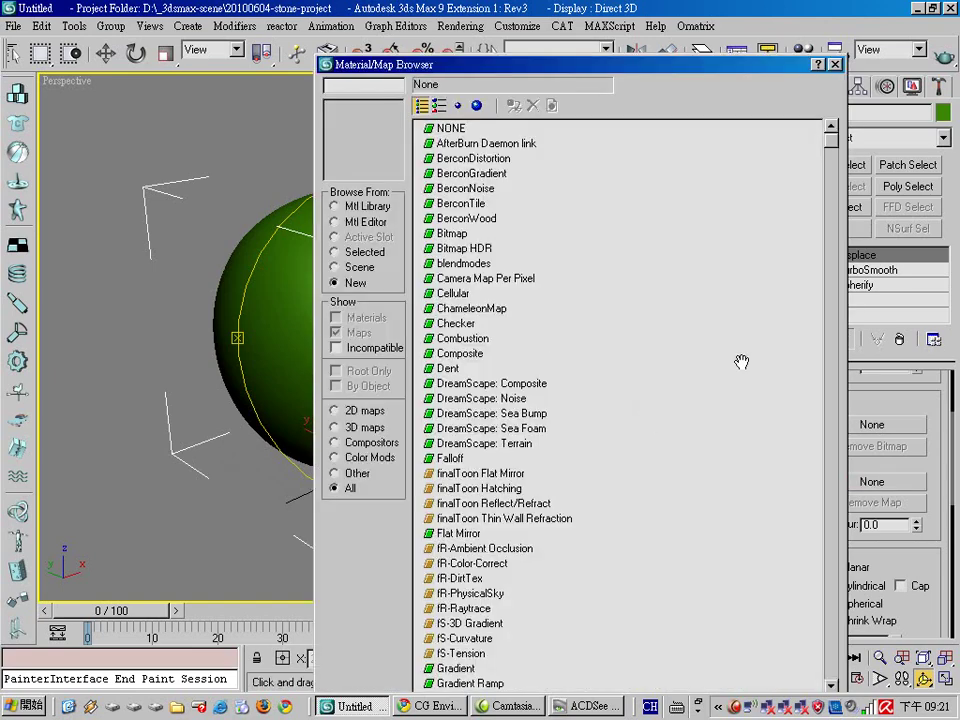
left_click(457, 294)
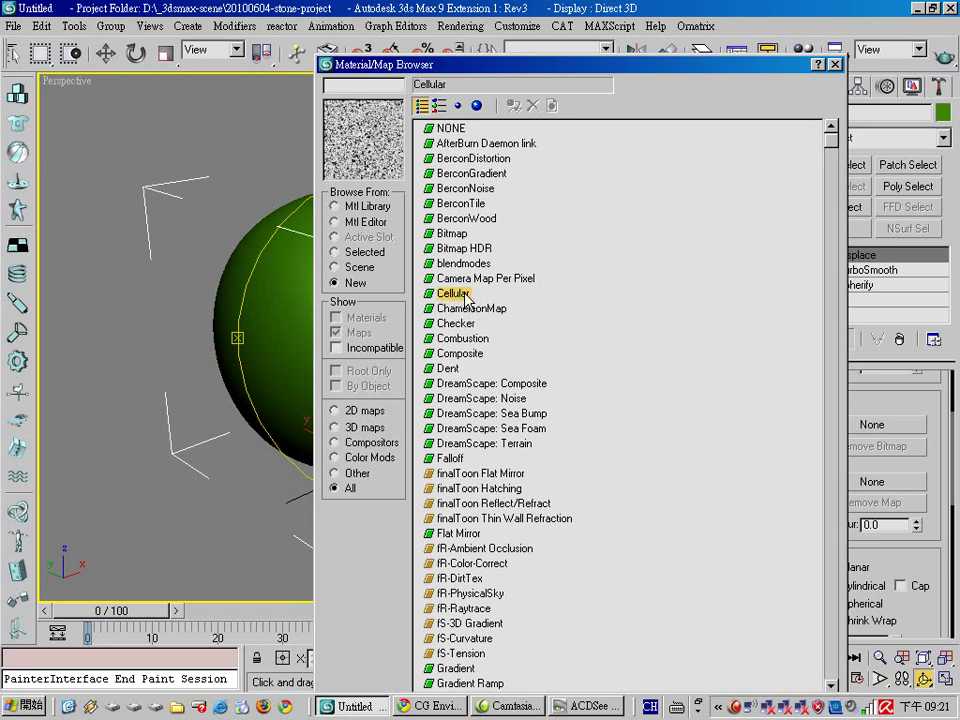
double_click(455, 294)
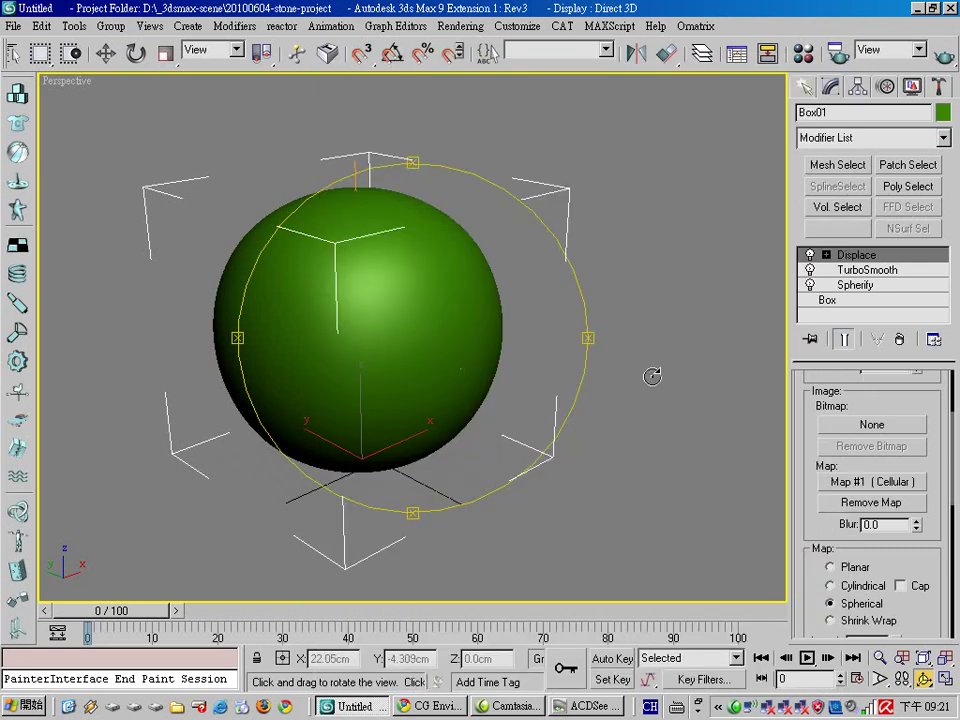
- Load the Displace modifier's Cellular map into the second Material Editor sample slot, keeping the editor clear of the modifier parameters
key("m")
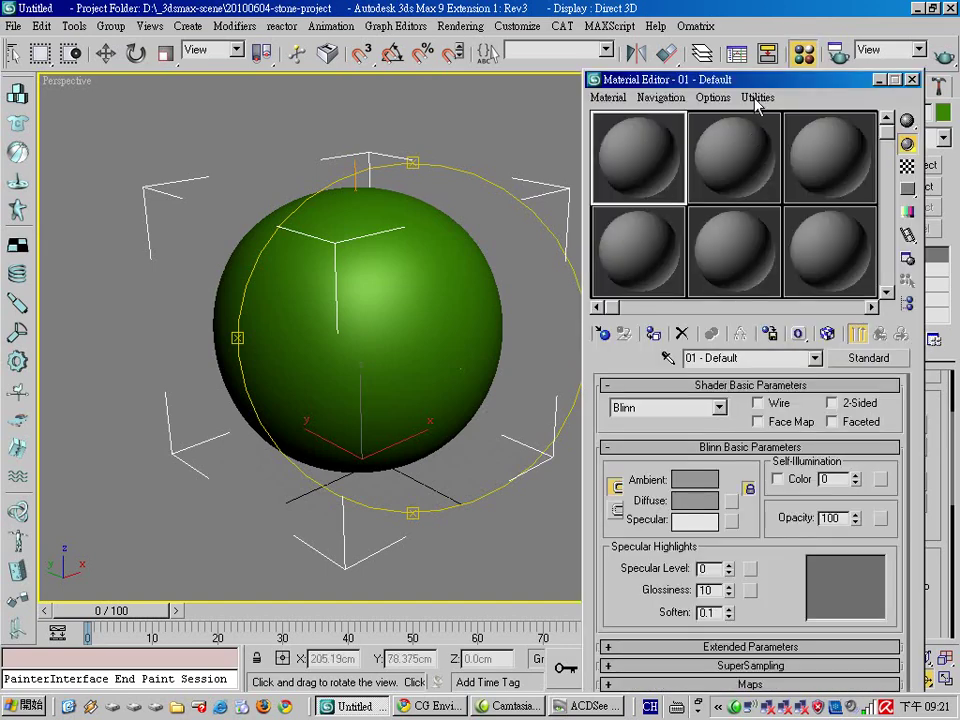
left_click_drag(800, 85, 356, 308)
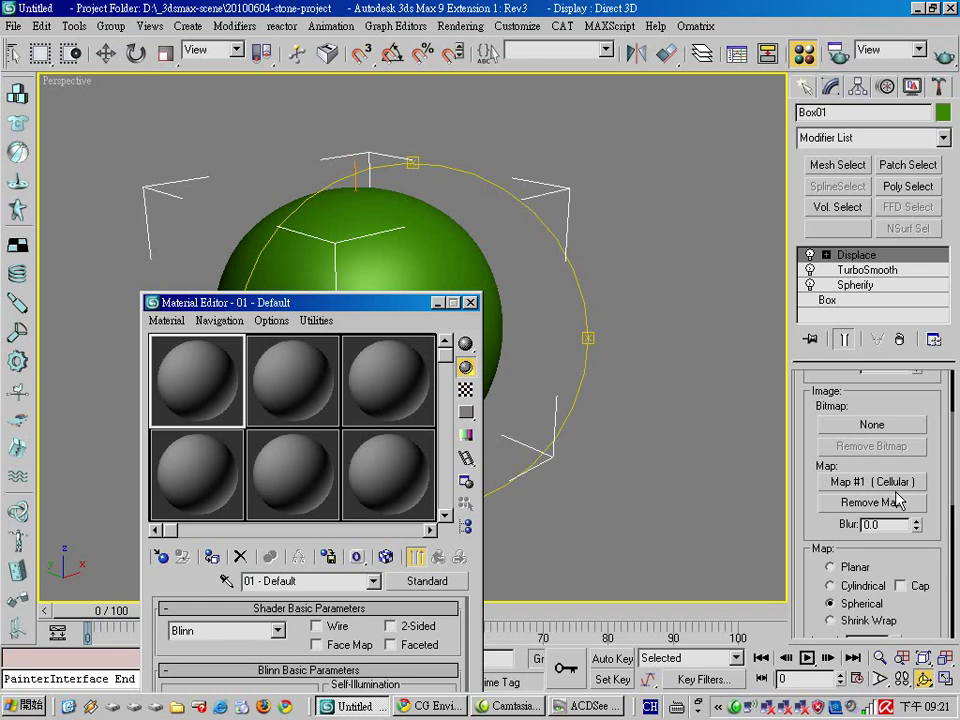
left_click_drag(907, 488, 338, 418)
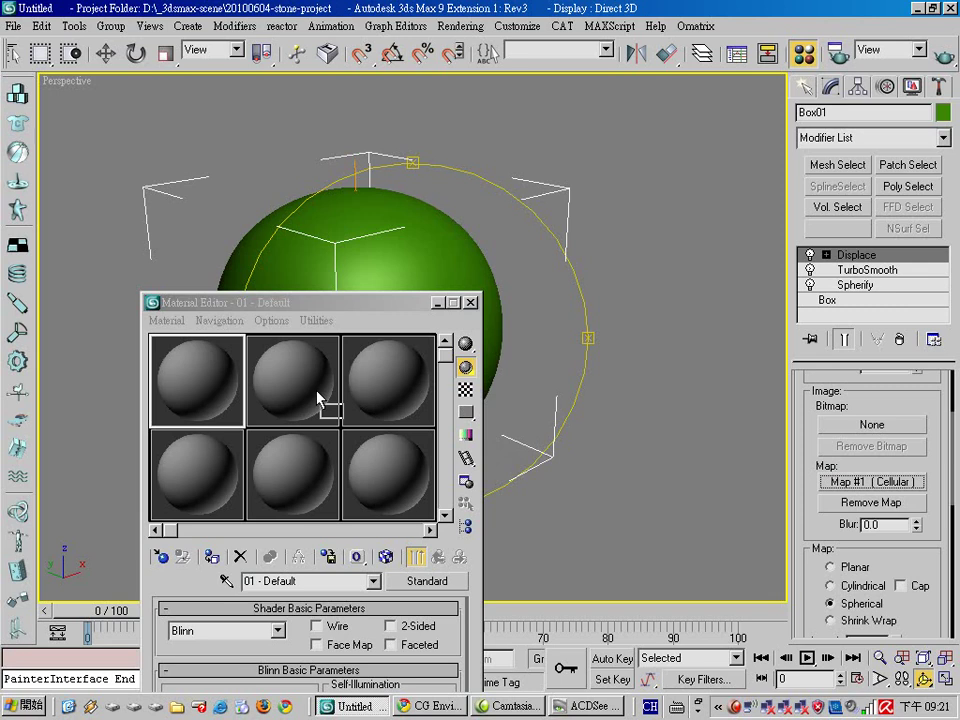
left_click_drag(318, 398, 318, 398)
left_click(280, 672)
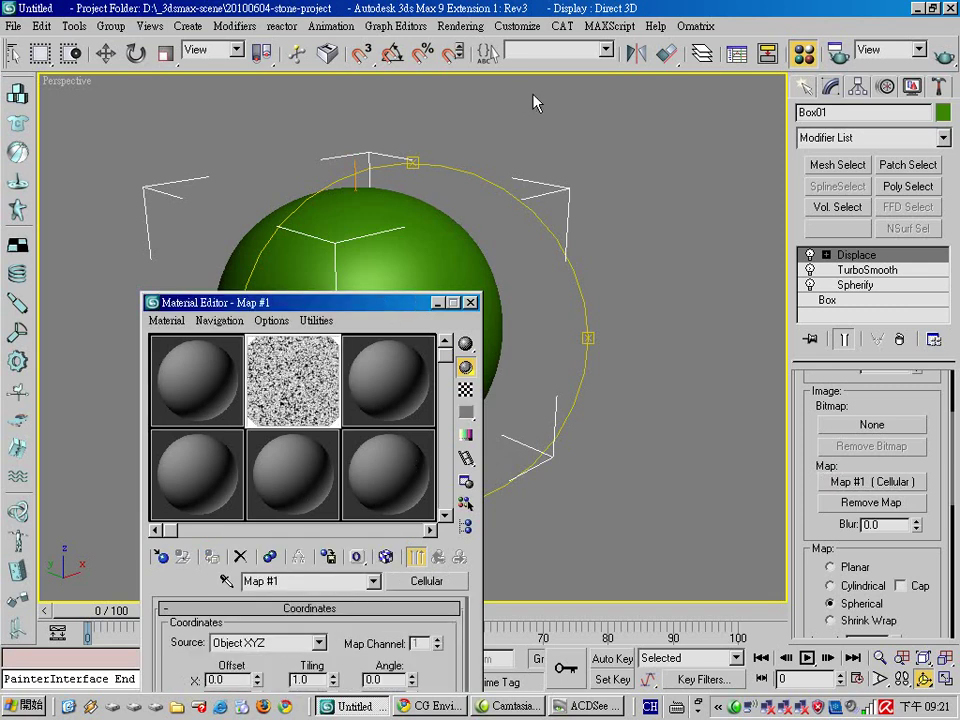
left_click_drag(446, 303, 444, 406)
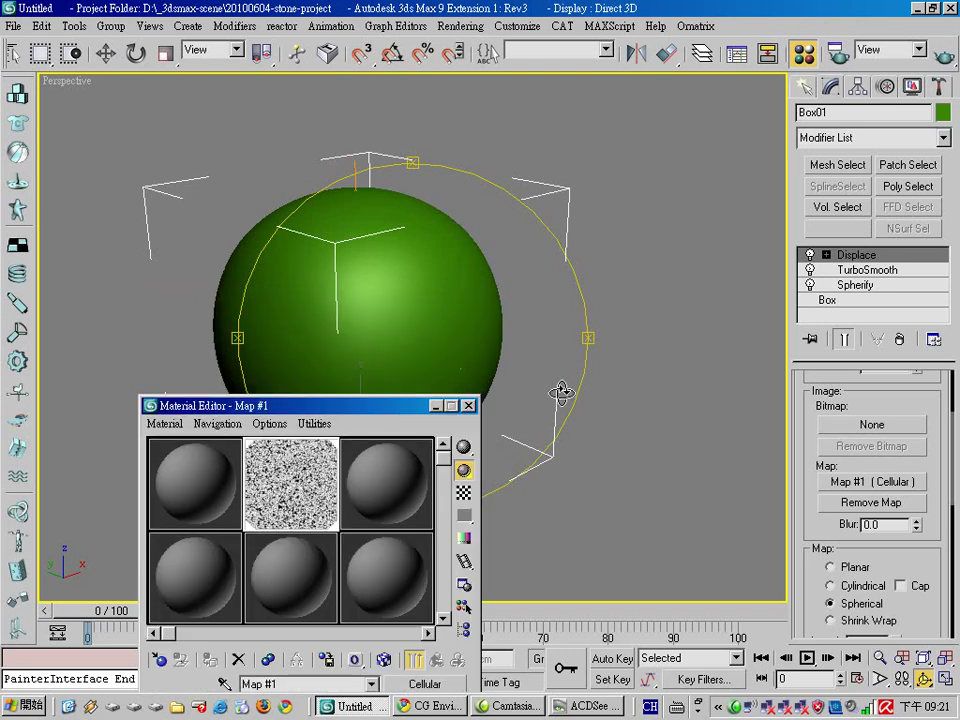
- Raise the Displace strength to about 0.242 cm and check the sphere's surface
left_click_drag(480, 332, 514, 349)
scroll(905, 405, "up", 3)
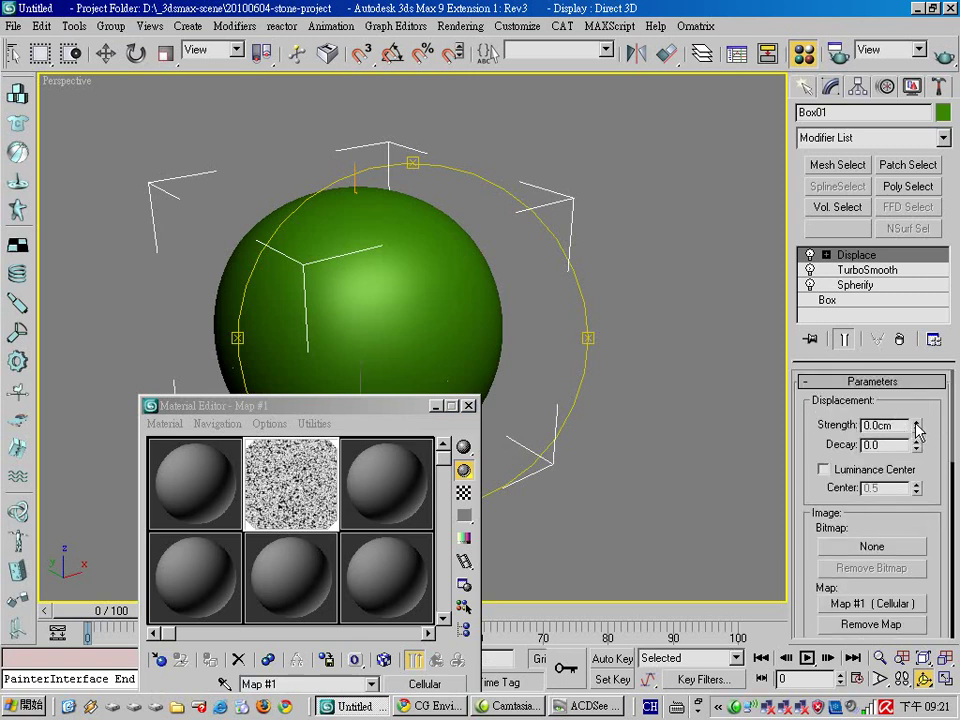
mouse_move(918, 428)
left_mouse_down()
mouse_move(931, 197)
mouse_move(761, 229)
mouse_move(470, 368)
left_mouse_up()
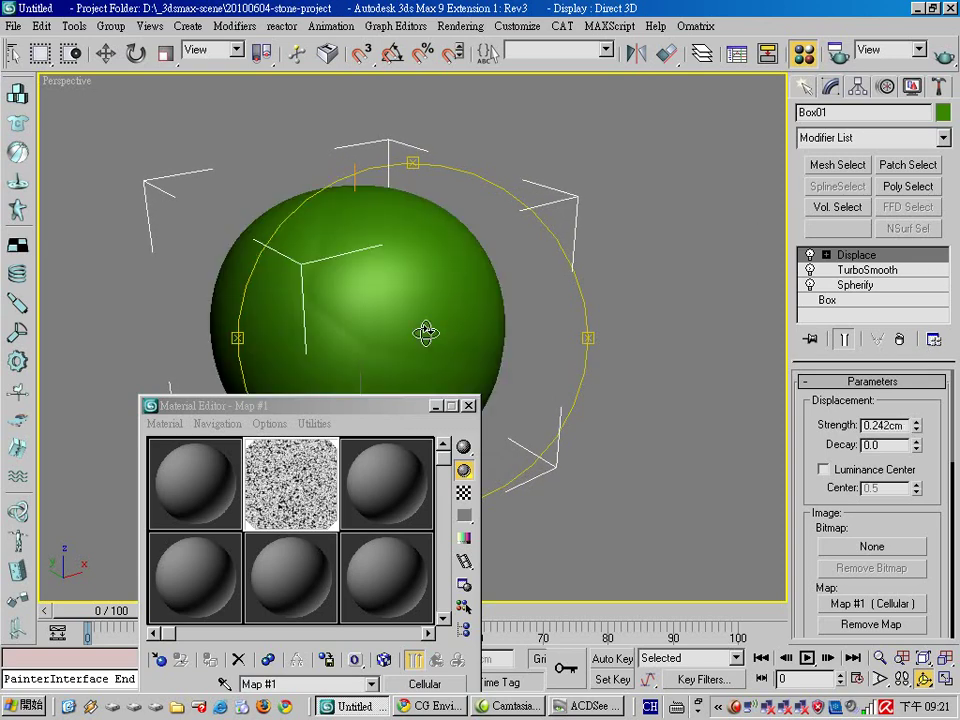
mouse_move(424, 332)
left_mouse_down()
mouse_move(511, 329)
mouse_move(508, 366)
mouse_move(474, 349)
mouse_move(476, 358)
mouse_move(469, 343)
mouse_move(489, 377)
left_mouse_up()
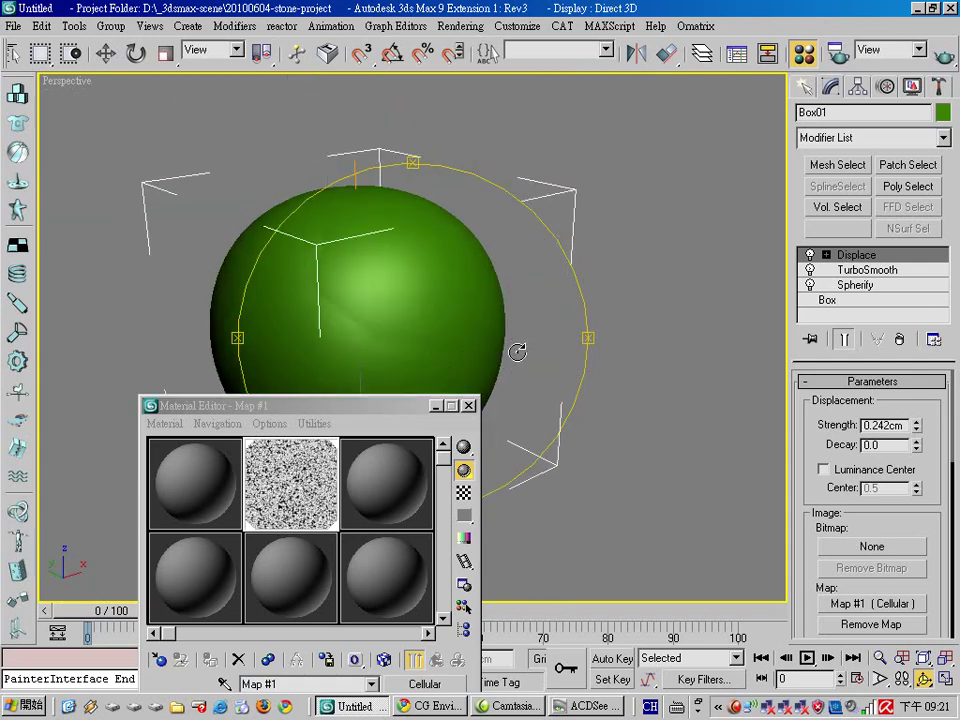
- Try Displace strengths of 5 cm and 4 cm on the sphere and check the resulting cellular bulges
left_click_drag(906, 424, 808, 444)
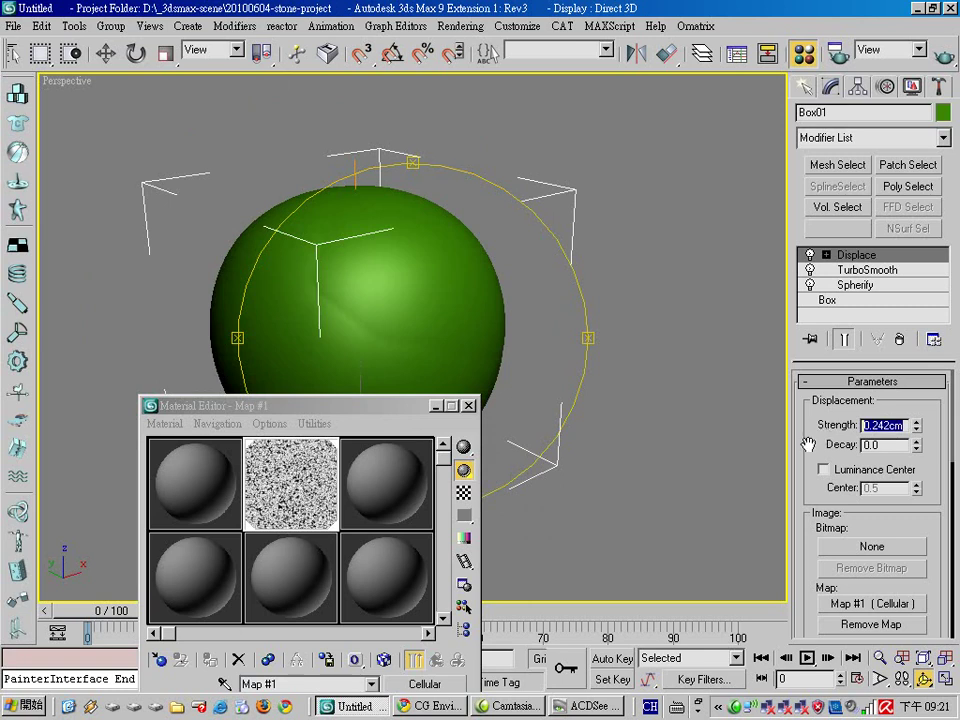
type("5")
key("Return")
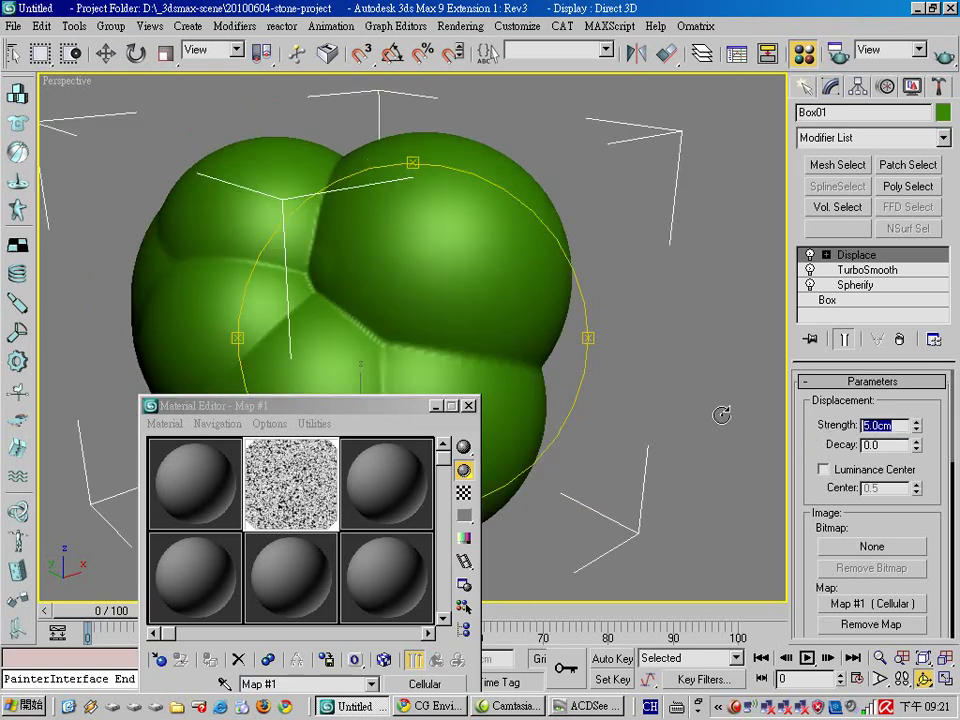
type("4")
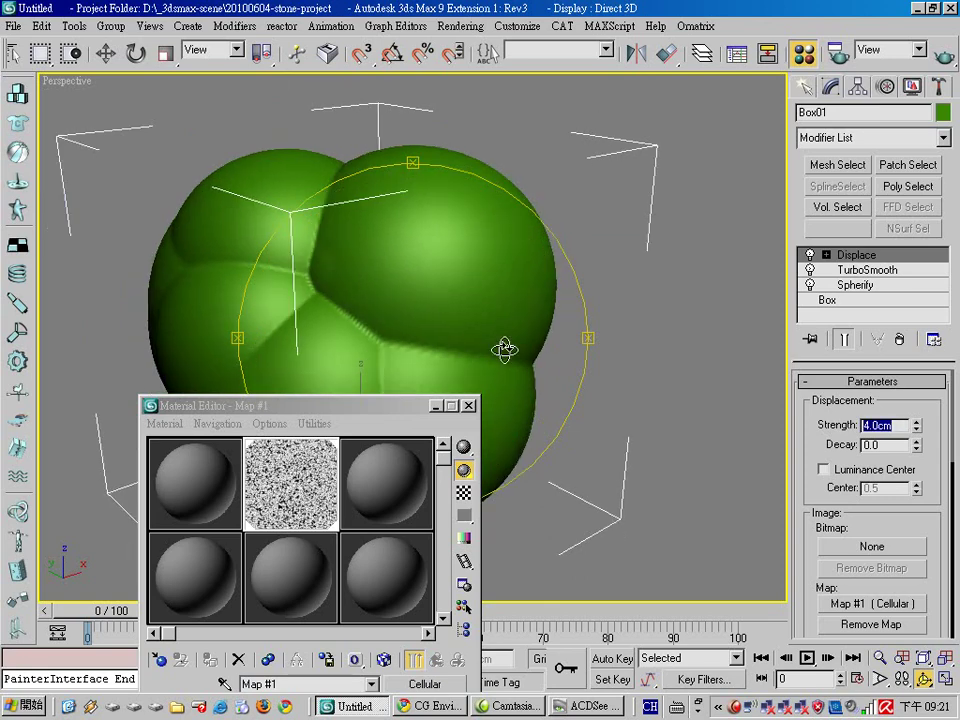
left_click(396, 322)
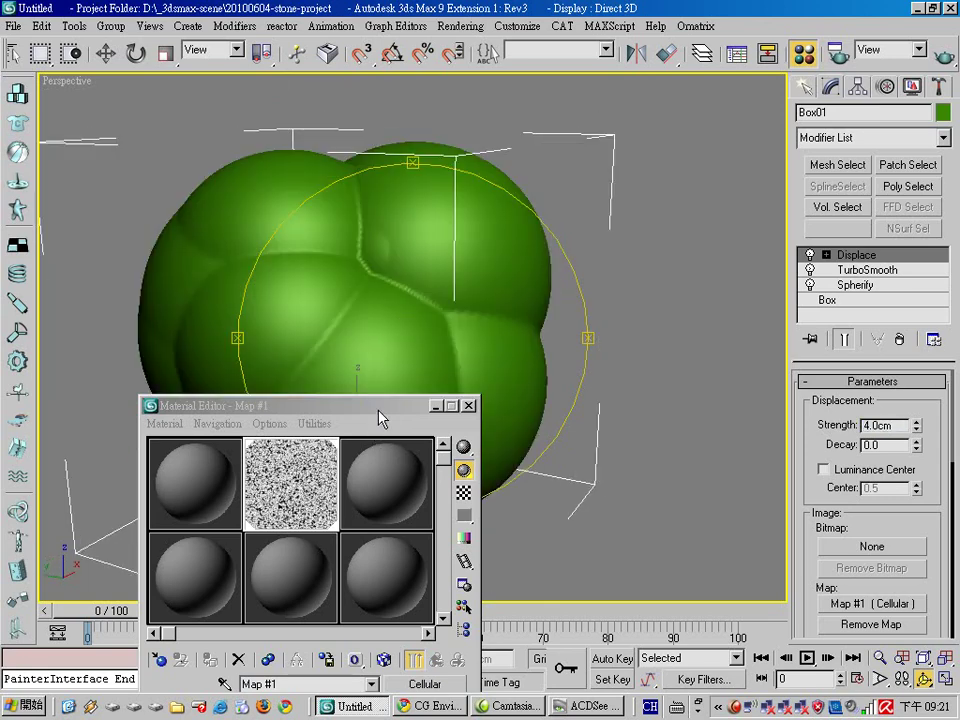
- Lighten the Cellular map's second division color to a grey with a value of 106, and get the Material Editor out of the way
left_click_drag(380, 418, 689, 252)
mouse_move(349, 358)
left_mouse_down()
mouse_move(323, 452)
mouse_move(364, 414)
mouse_move(332, 388)
mouse_move(413, 373)
mouse_move(433, 420)
left_mouse_up()
left_click_drag(646, 242, 683, 96)
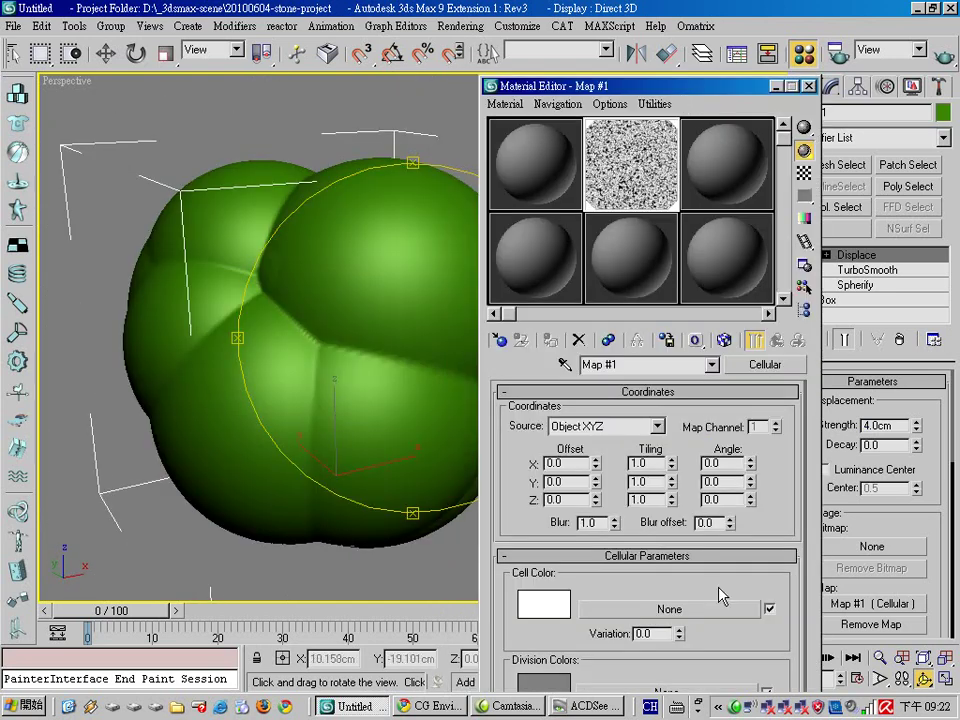
left_click_drag(718, 588, 784, 429)
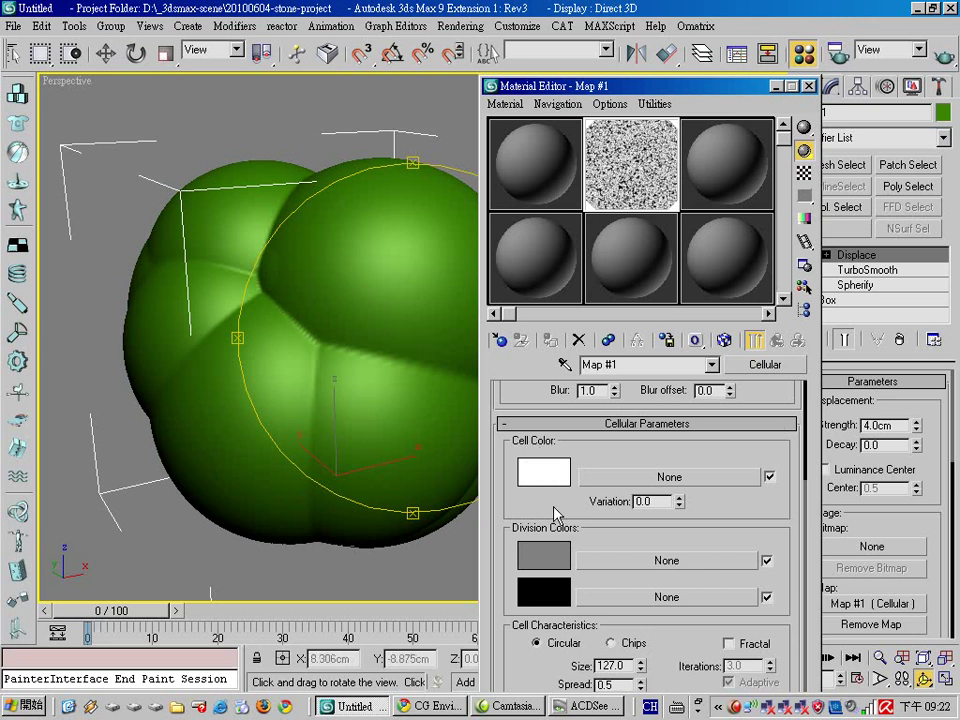
left_click(549, 593)
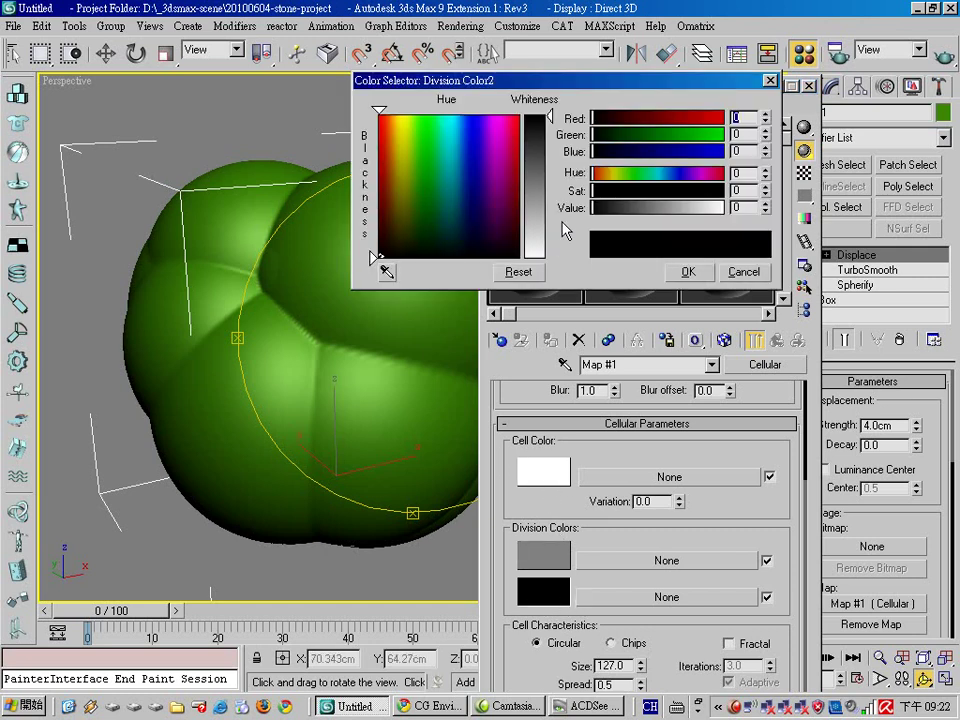
mouse_move(552, 143)
left_mouse_down()
mouse_move(550, 214)
mouse_move(550, 175)
left_mouse_up()
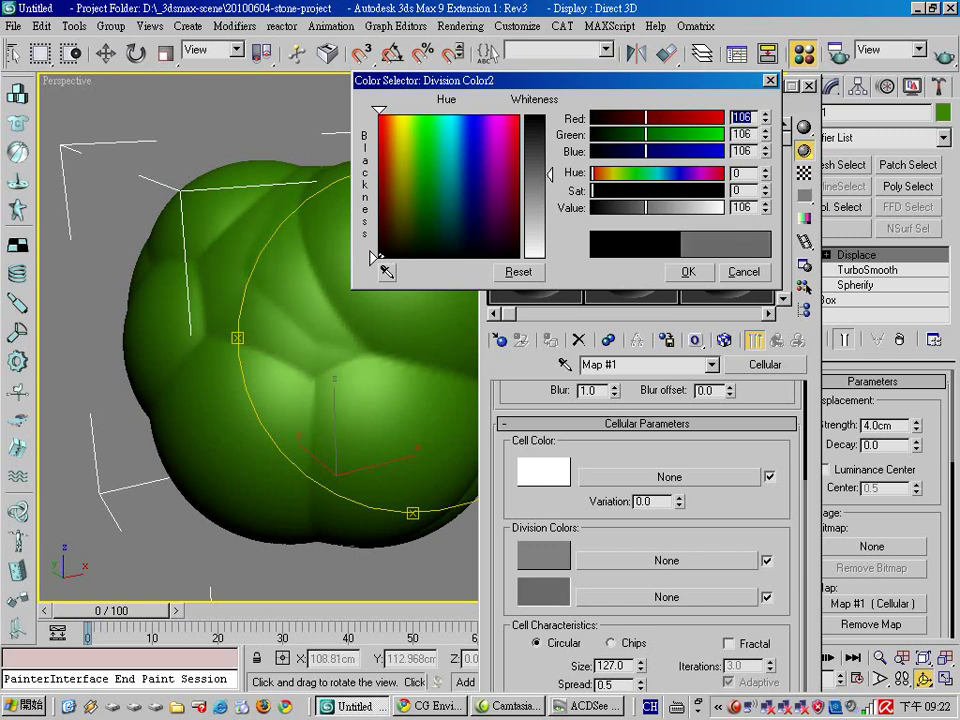
left_click(688, 271)
left_click_drag(718, 87, 688, 50)
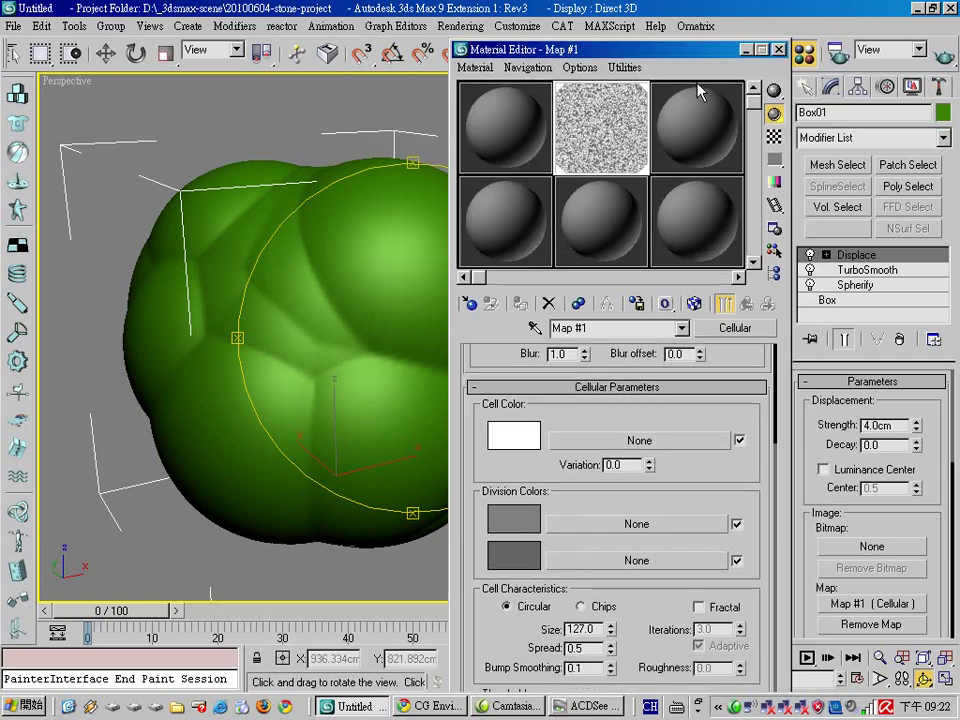
left_click(744, 49)
- Set the Displace strength to -3 cm and inspect the rock's facets from several angles
scroll(490, 330, "down", 3)
left_click_drag(484, 360, 328, 365)
double_click(880, 425)
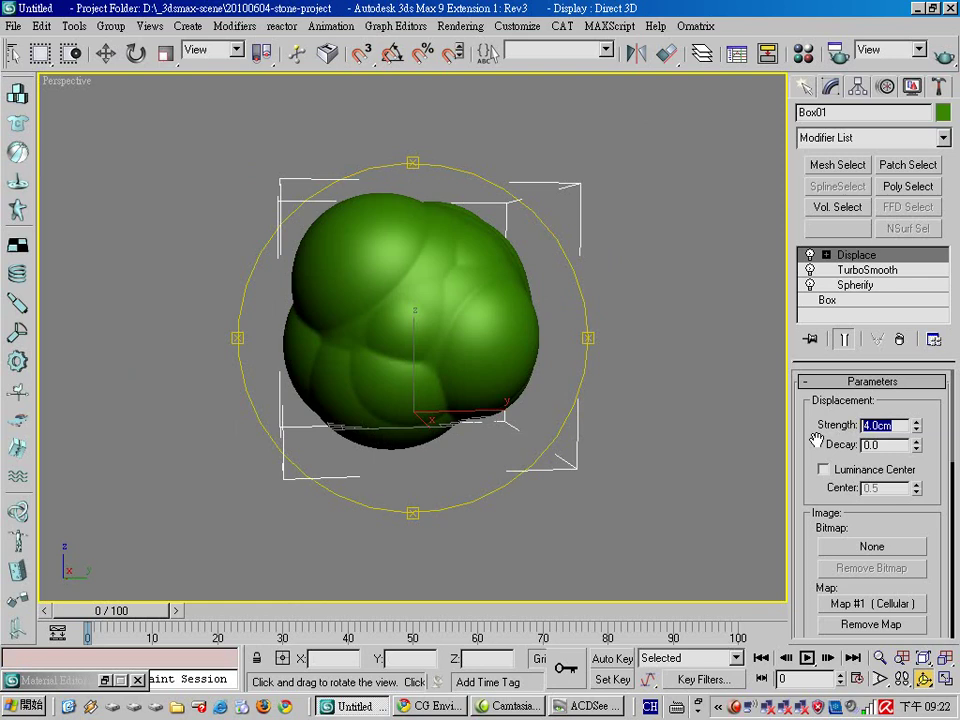
key("BackSpace")
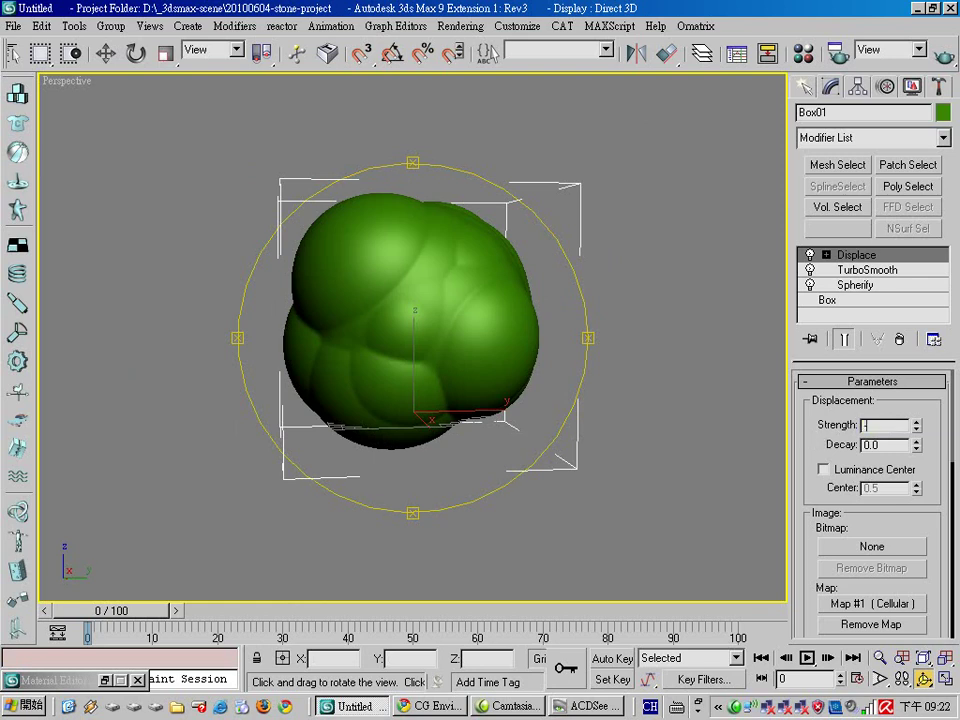
type("-3")
key("Return")
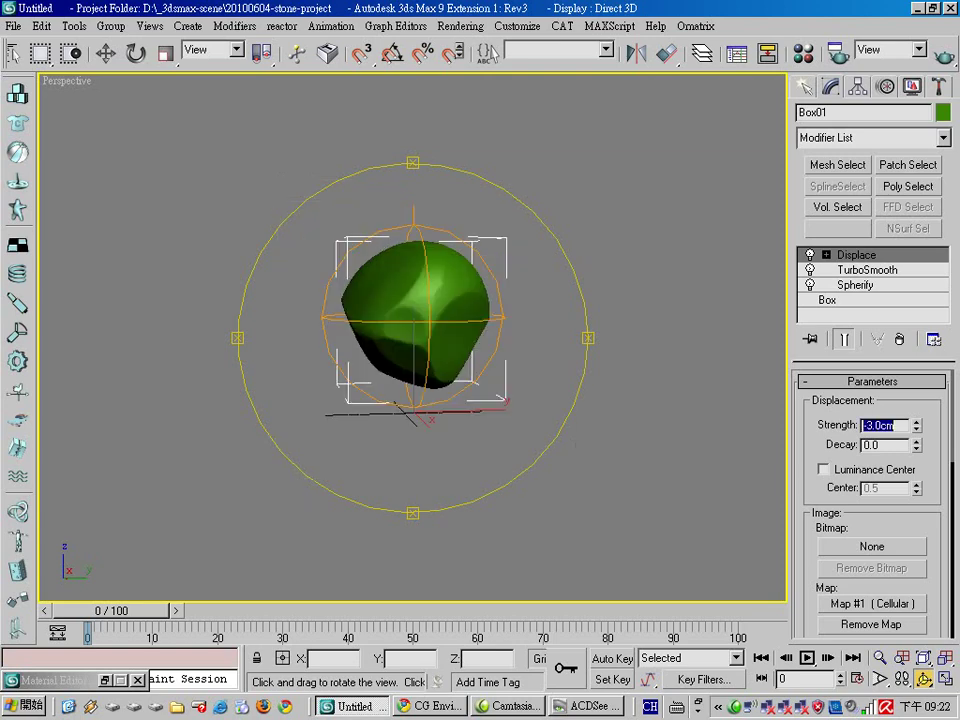
mouse_move(360, 402)
left_mouse_down()
mouse_move(422, 413)
mouse_move(491, 394)
mouse_move(388, 407)
mouse_move(508, 424)
mouse_move(429, 422)
mouse_move(476, 401)
mouse_move(407, 401)
mouse_move(414, 448)
left_mouse_up()
scroll(422, 413, "up", 5)
scroll(418, 443, "down", 3)
scroll(416, 440, "up", 3)
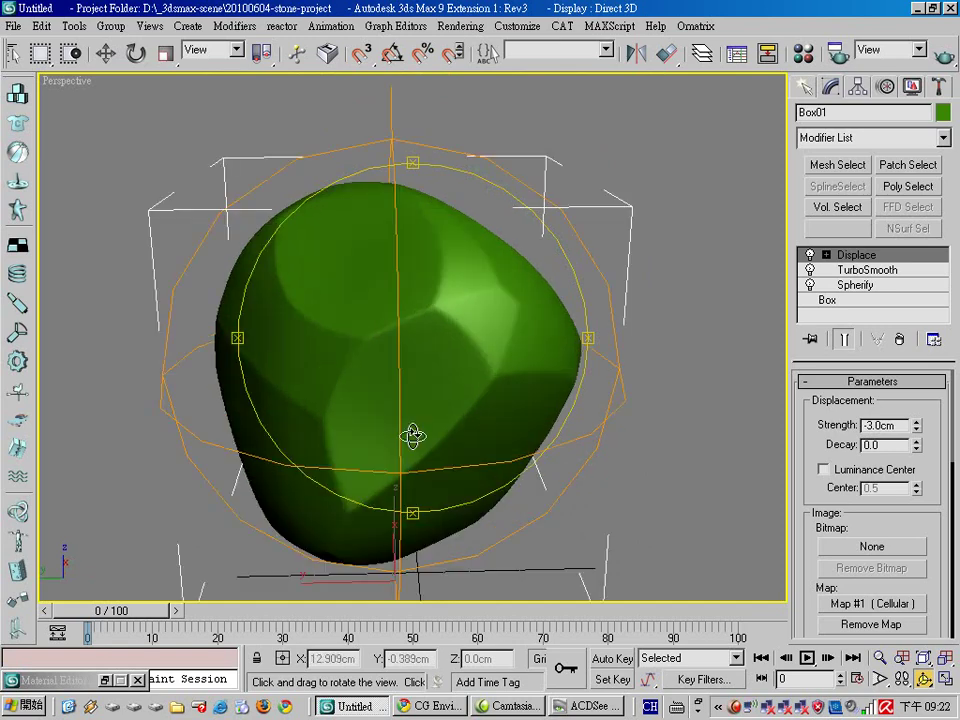
left_click_drag(469, 431, 418, 444)
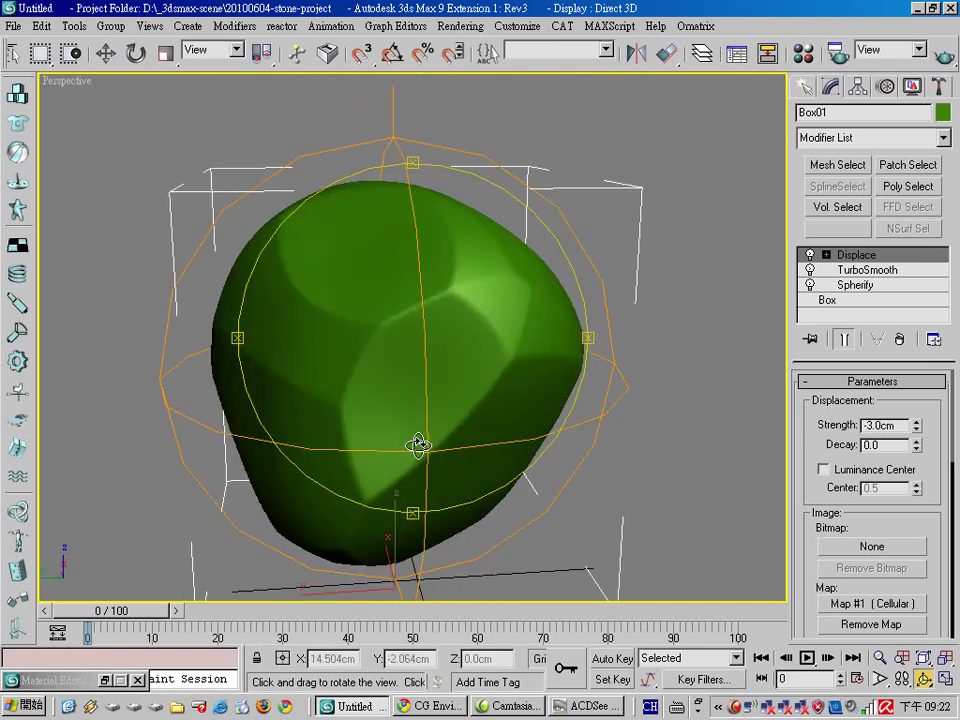
- Increase the Cellular map's cell size to about 132.7 while checking the rock's shape, and put the Material Editor away
left_click(806, 56)
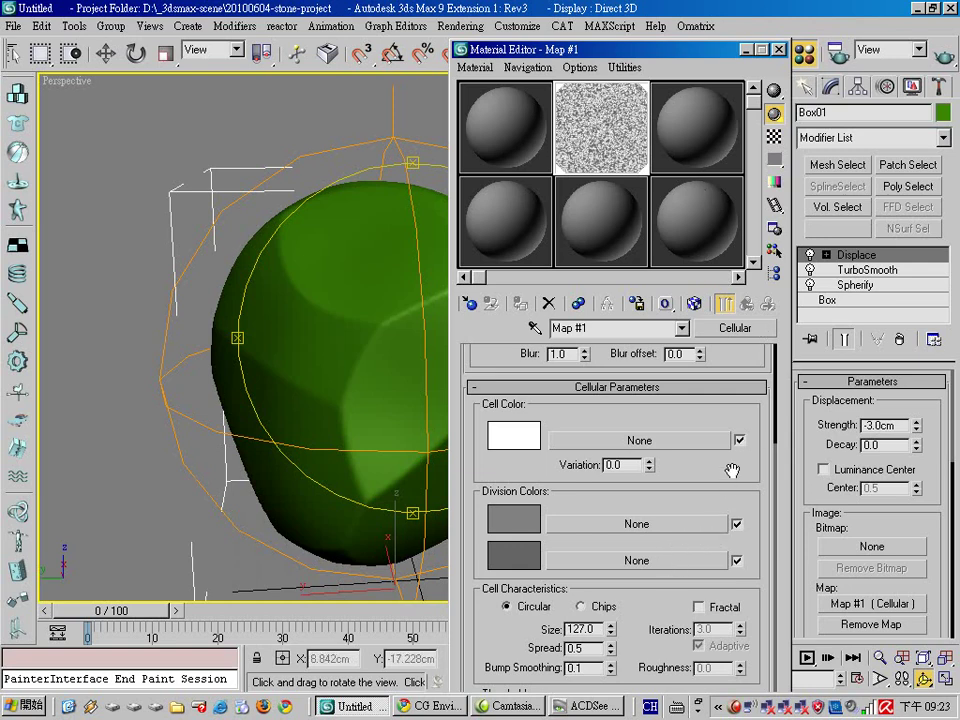
mouse_move(761, 465)
left_mouse_down()
mouse_move(767, 658)
mouse_move(762, 470)
left_mouse_up()
left_click_drag(608, 636, 615, 608)
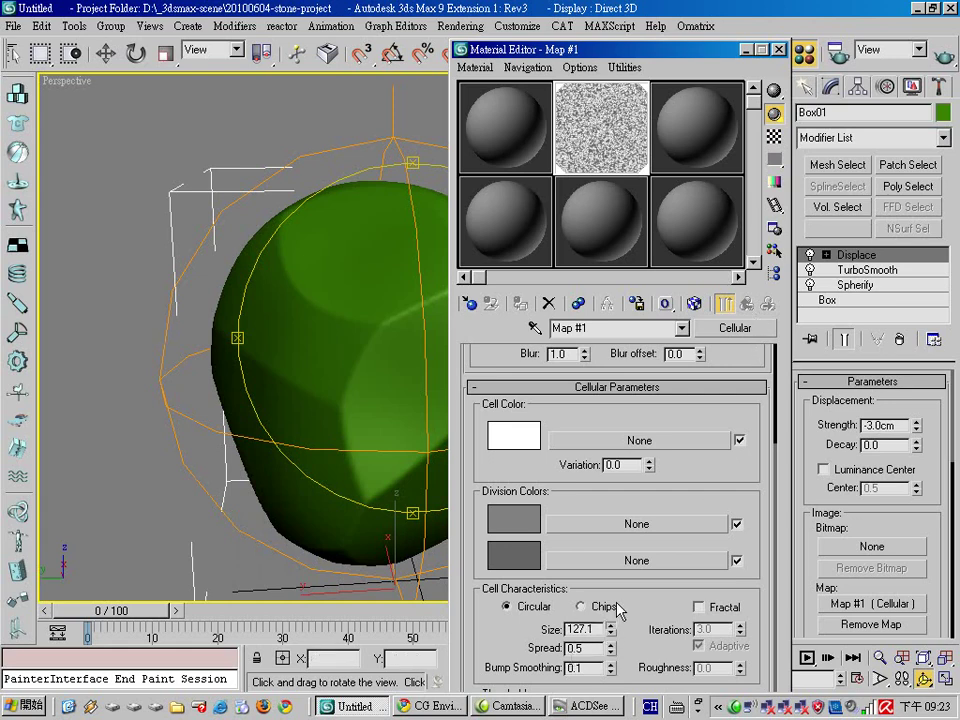
mouse_move(376, 339)
left_mouse_down()
mouse_move(315, 291)
mouse_move(242, 281)
mouse_move(268, 272)
mouse_move(318, 380)
mouse_move(385, 428)
left_mouse_up()
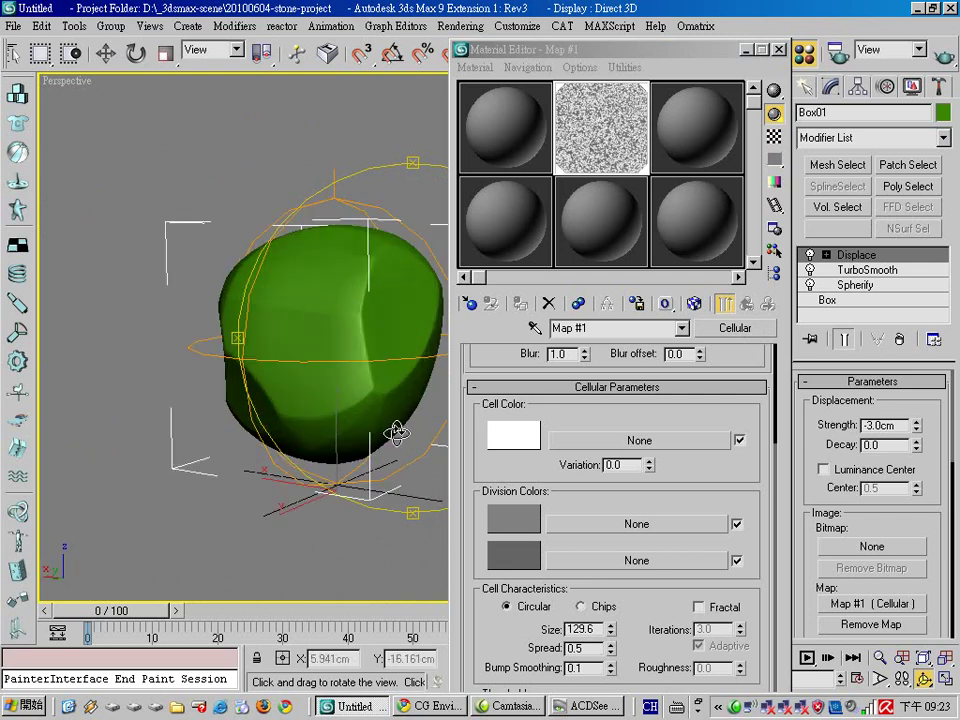
scroll(388, 428, "up", 3)
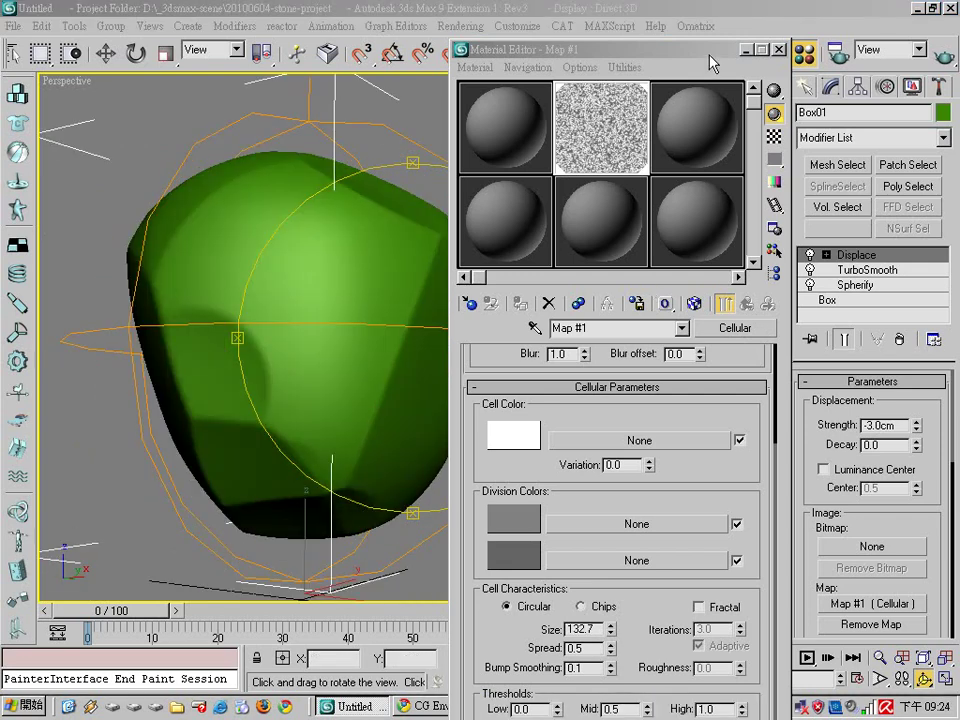
left_click_drag(709, 53, 731, 64)
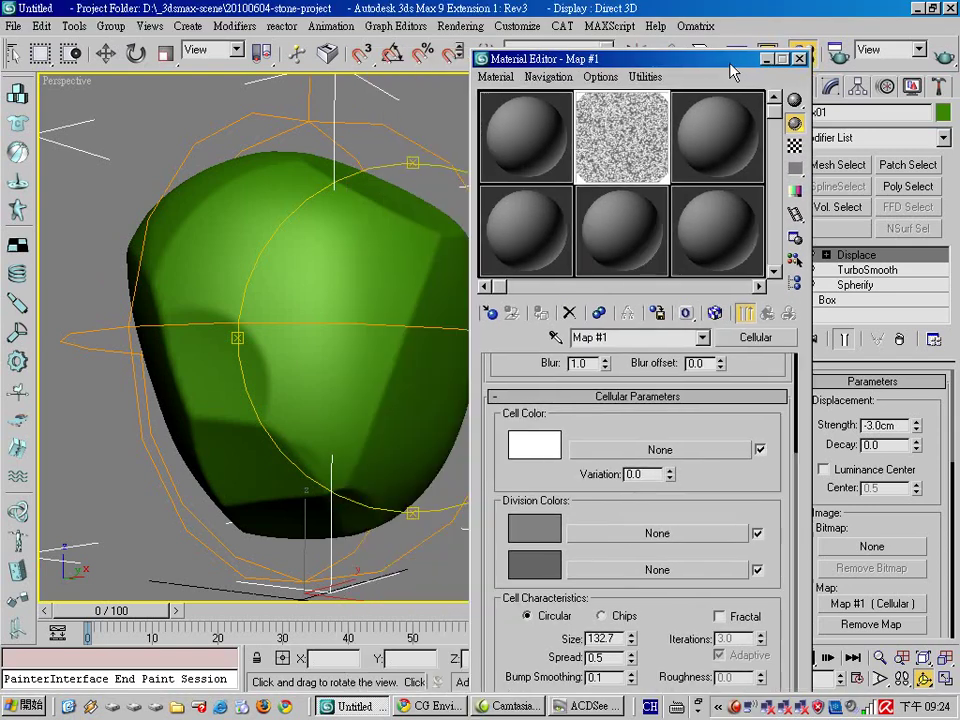
mouse_move(401, 392)
left_mouse_down()
mouse_move(401, 364)
mouse_move(414, 401)
mouse_move(394, 414)
left_mouse_up()
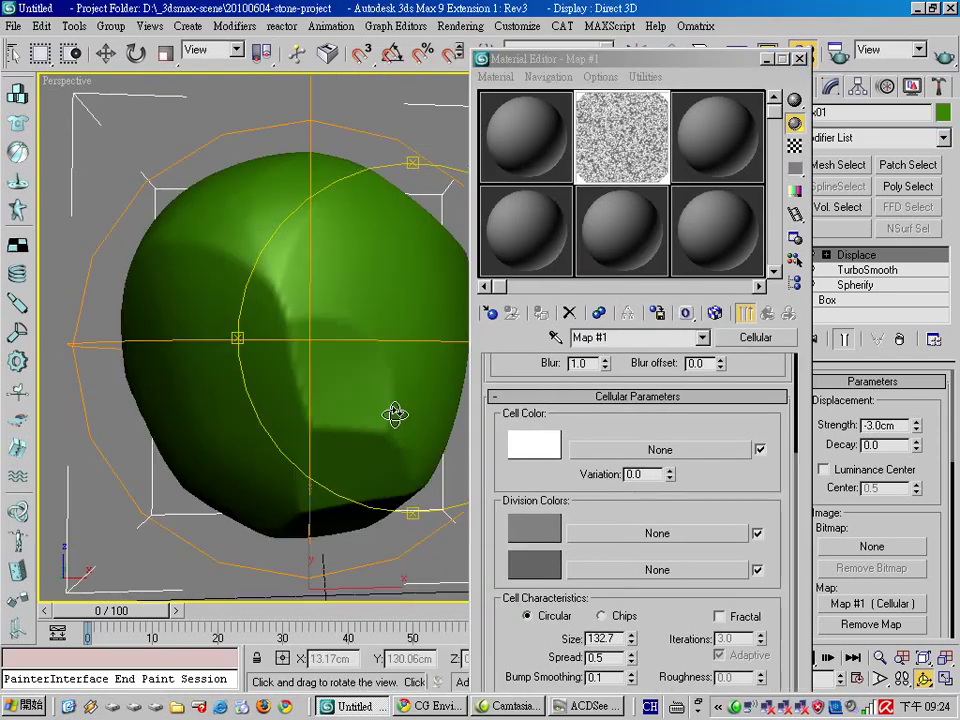
left_click(769, 58)
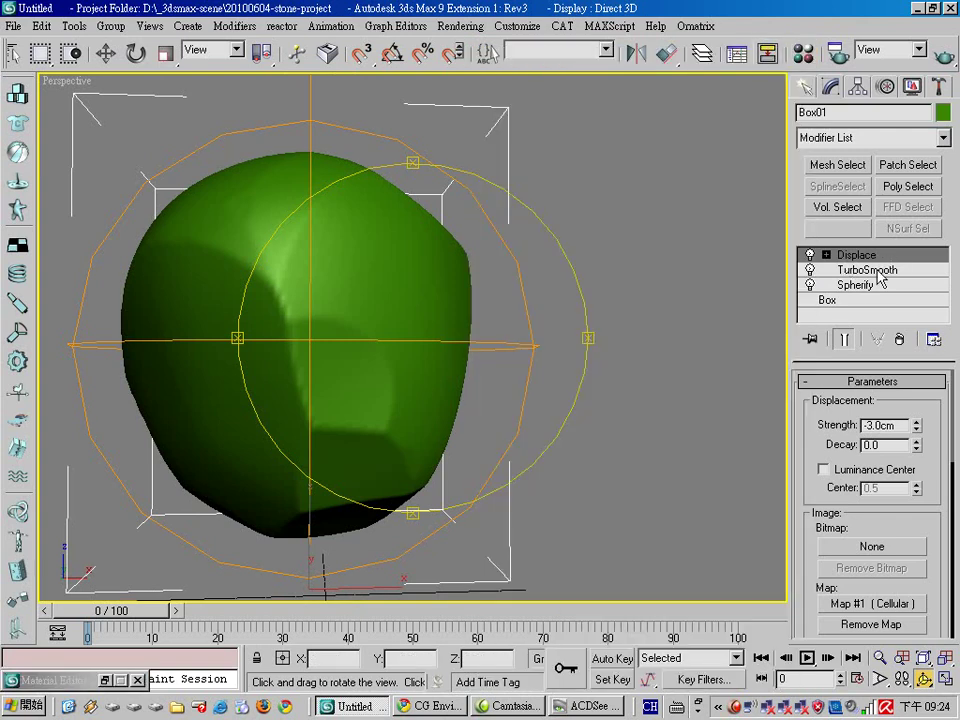
- Add a second Displace modifier on top of the rock's modifier stack
left_click(943, 138)
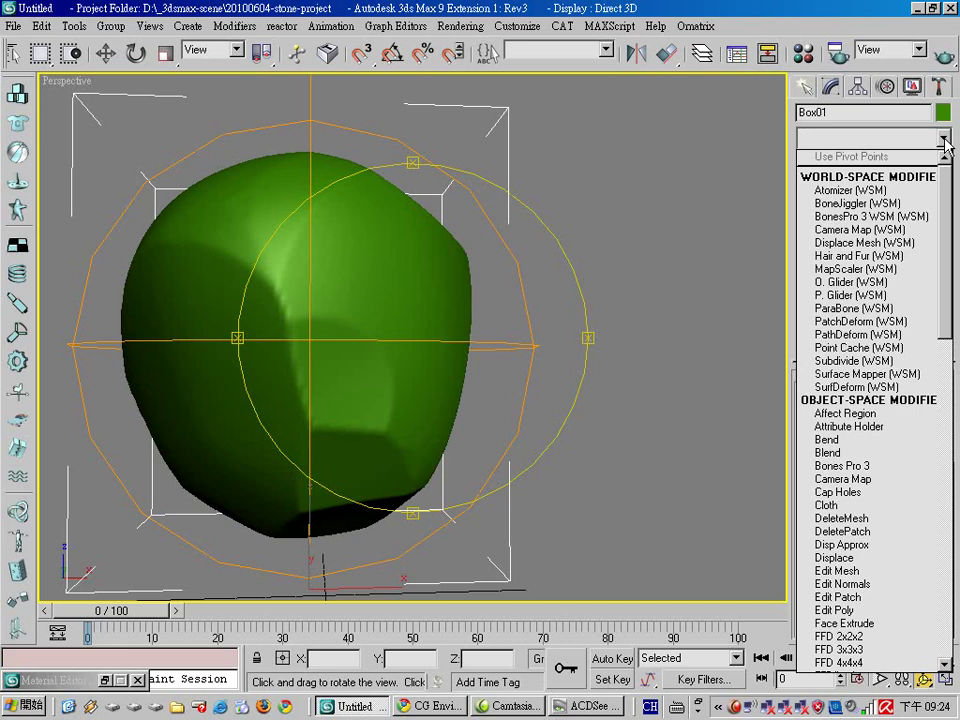
key("d")
key("d")
key("d")
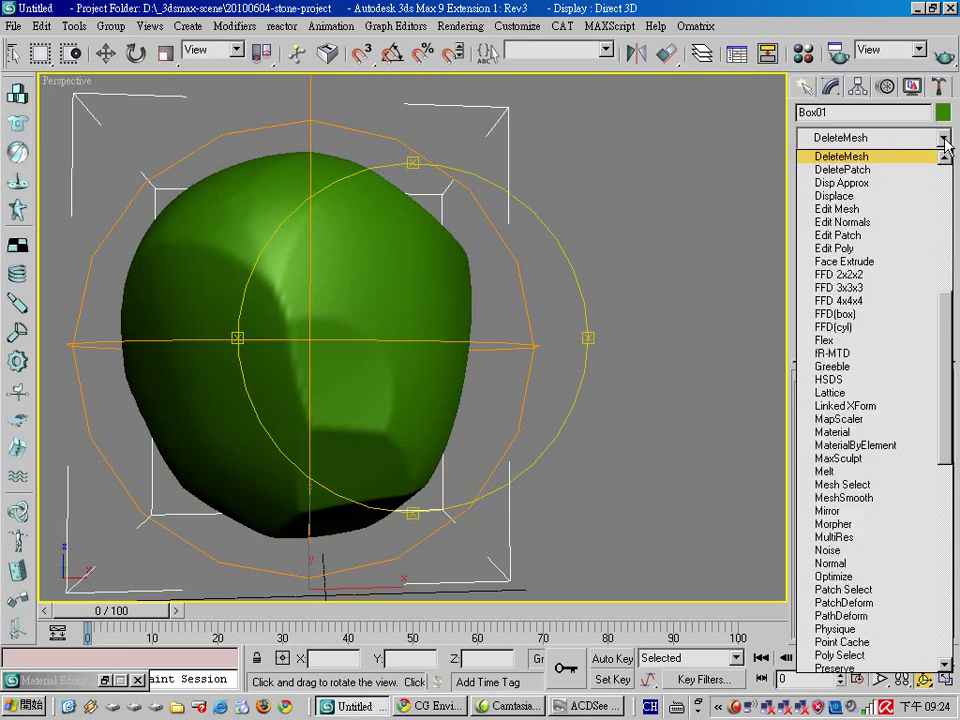
key("d")
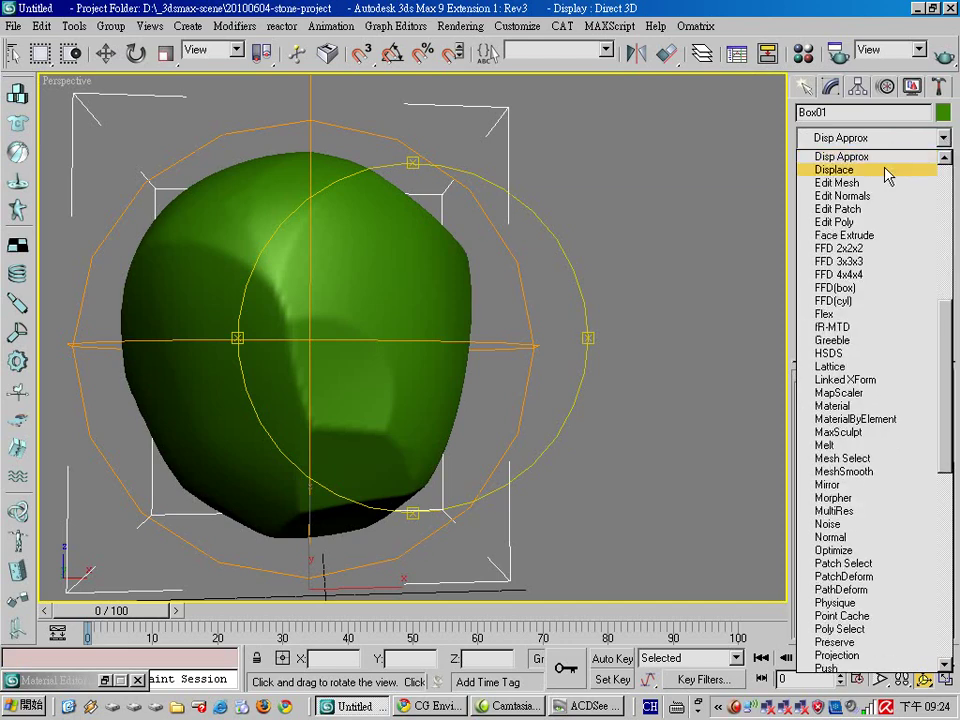
left_click(886, 170)
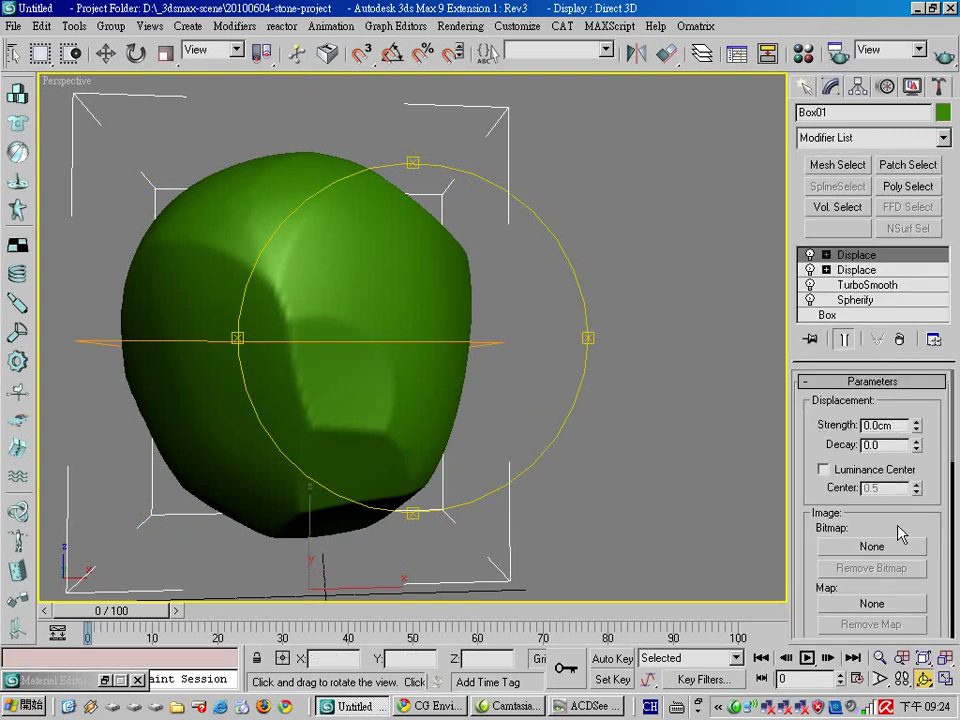
- Set the new Displace modifier's map projection to Spherical
left_click_drag(917, 518, 937, 387)
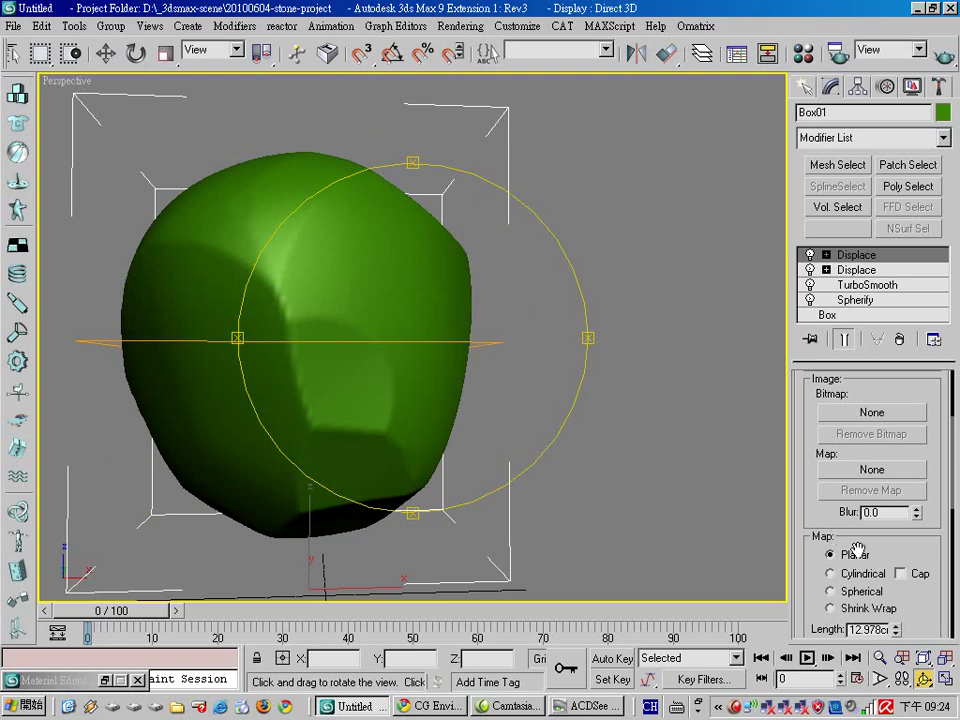
left_click(862, 592)
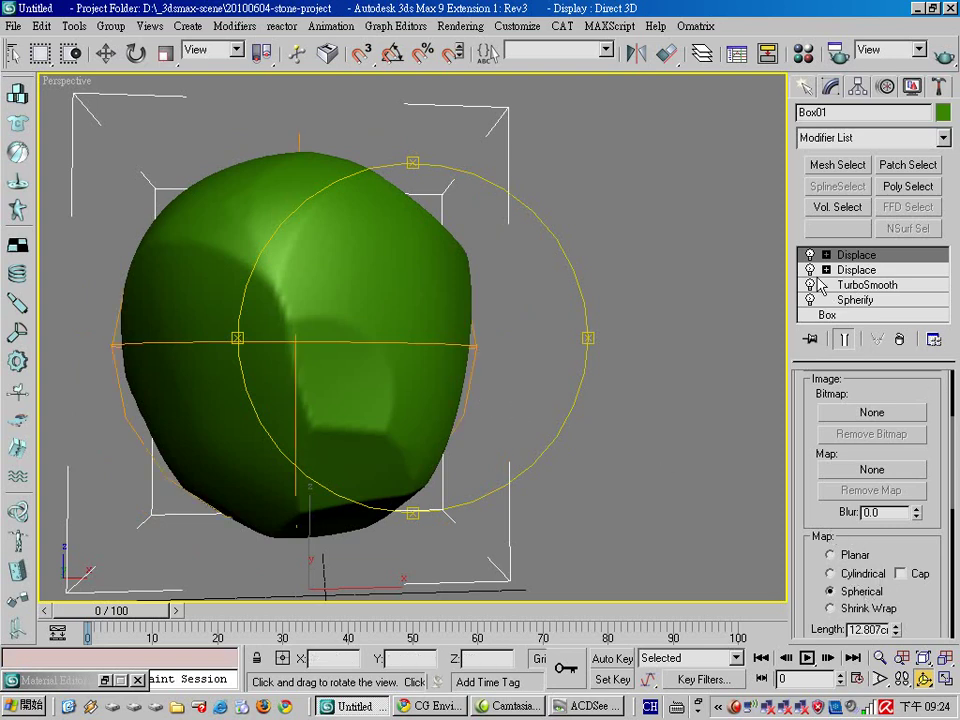
left_click_drag(343, 273, 360, 295)
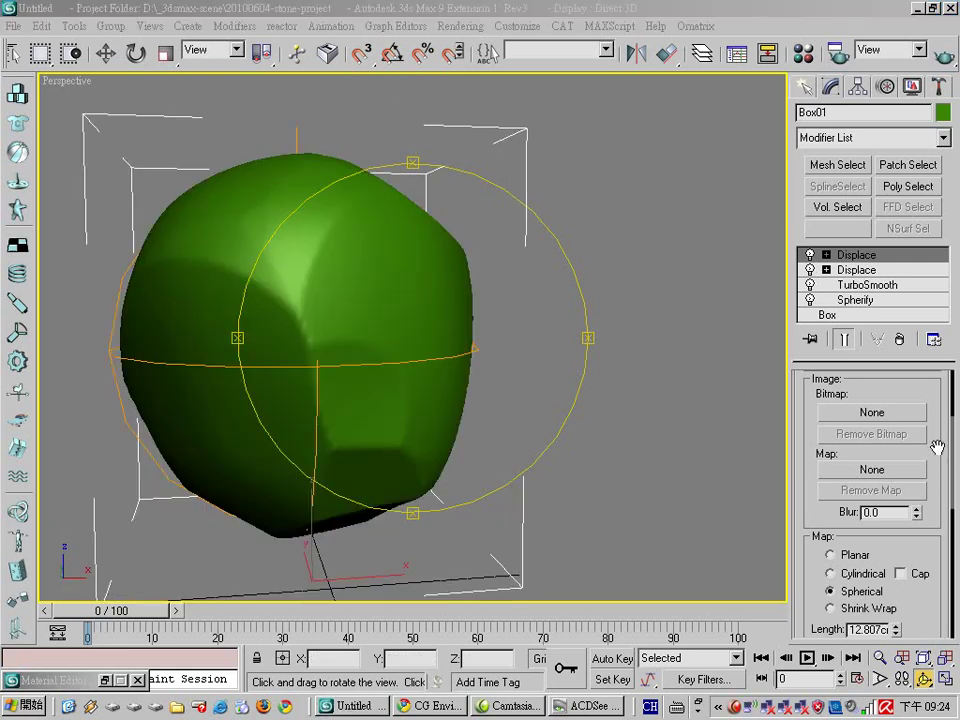
- Assign a new Noise map as the second Displace modifier's image map
scroll(900, 510, "up", 2)
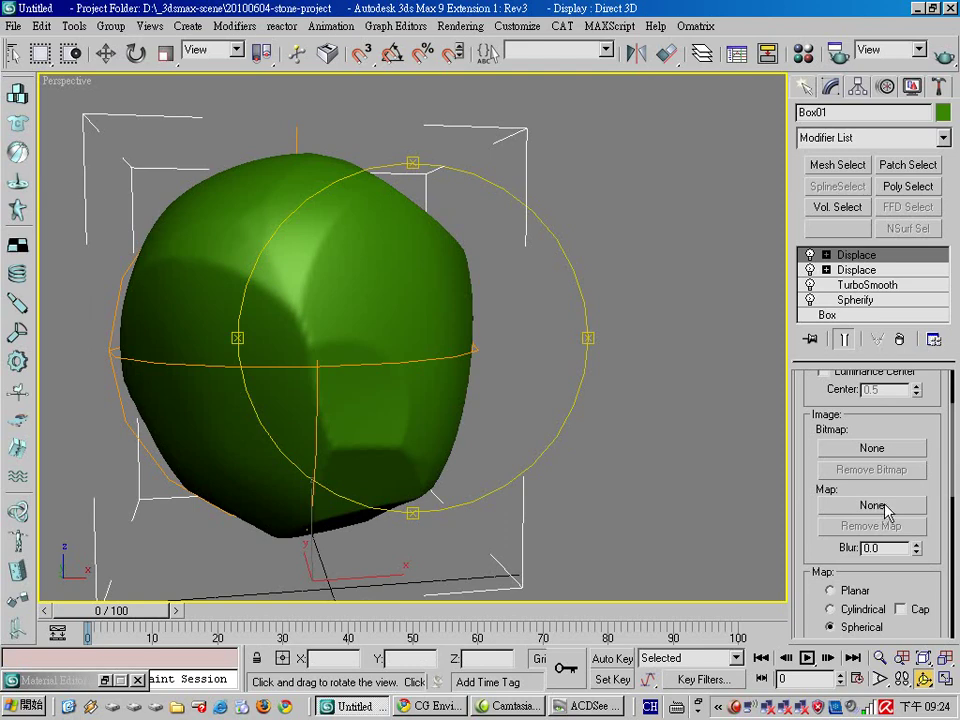
left_click(853, 508)
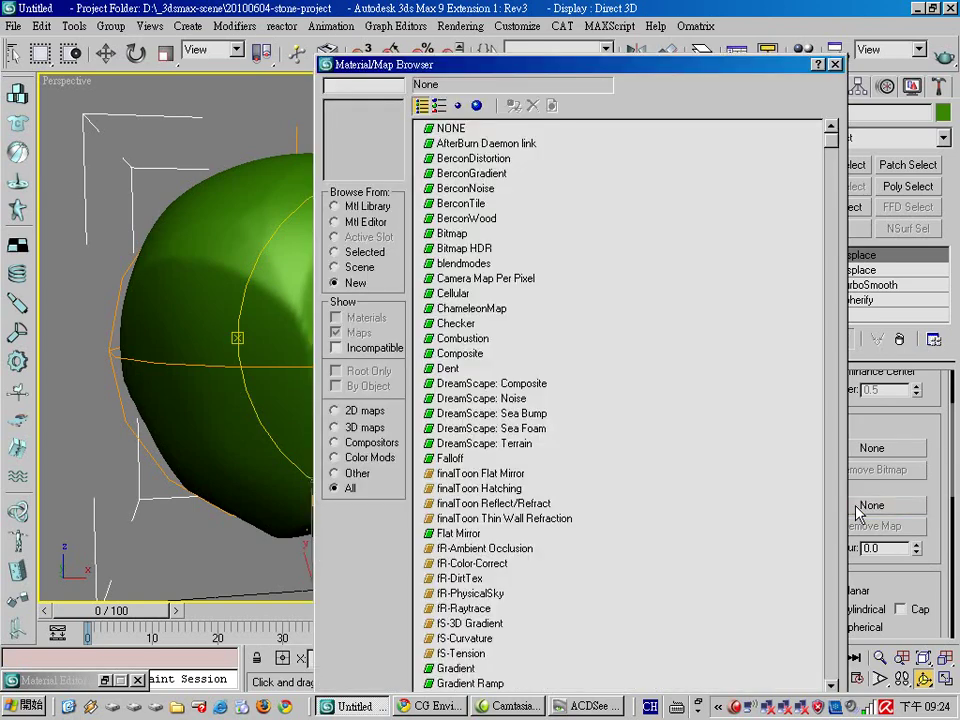
scroll(586, 412, "down", 5)
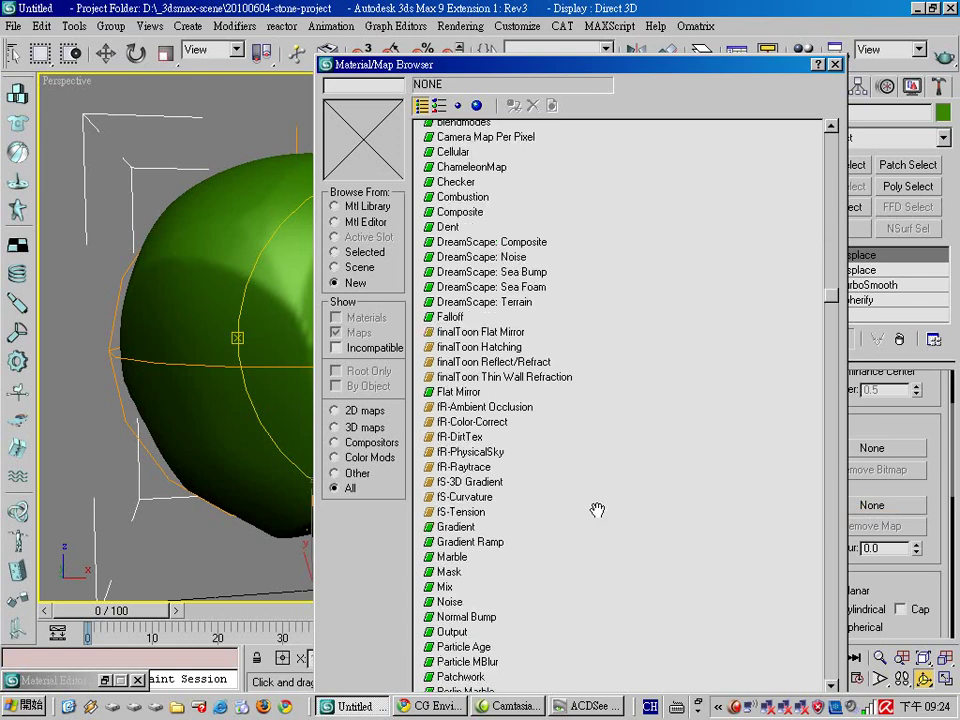
double_click(450, 506)
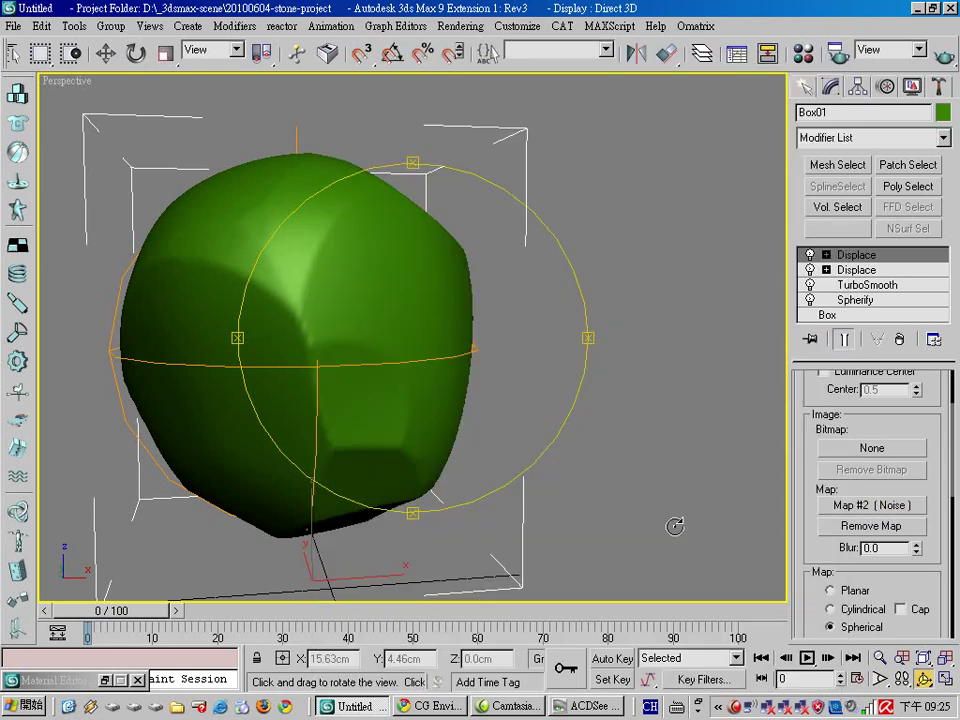
- Load the Noise map as an instance into the third Material Editor sample slot, keeping the editor clear of the modifier parameters
key("m")
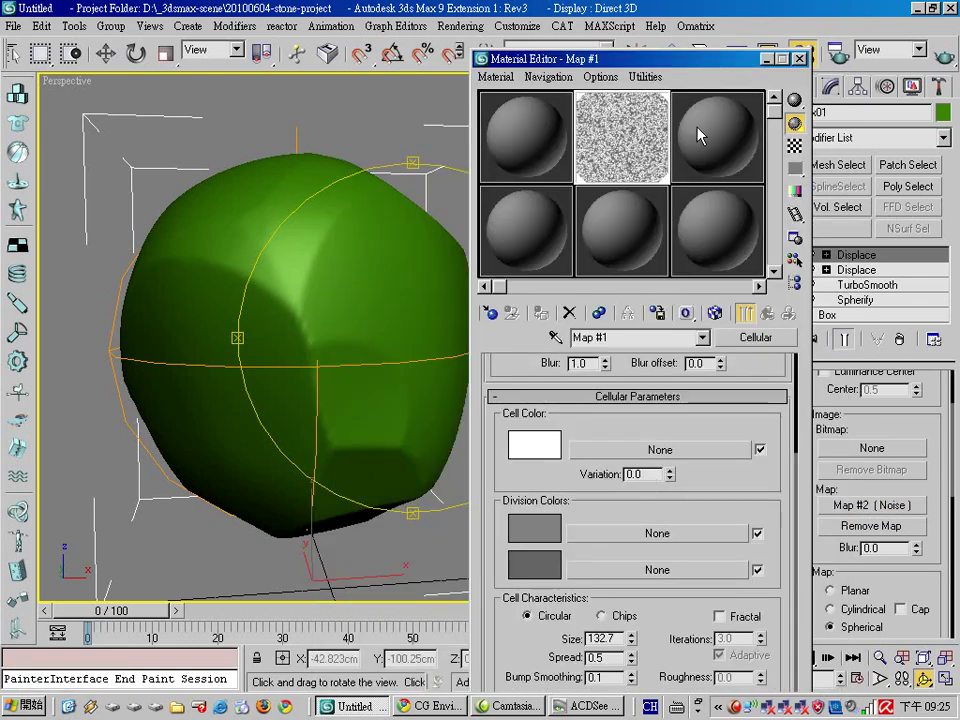
left_click_drag(696, 60, 489, 288)
left_click_drag(862, 505, 537, 398)
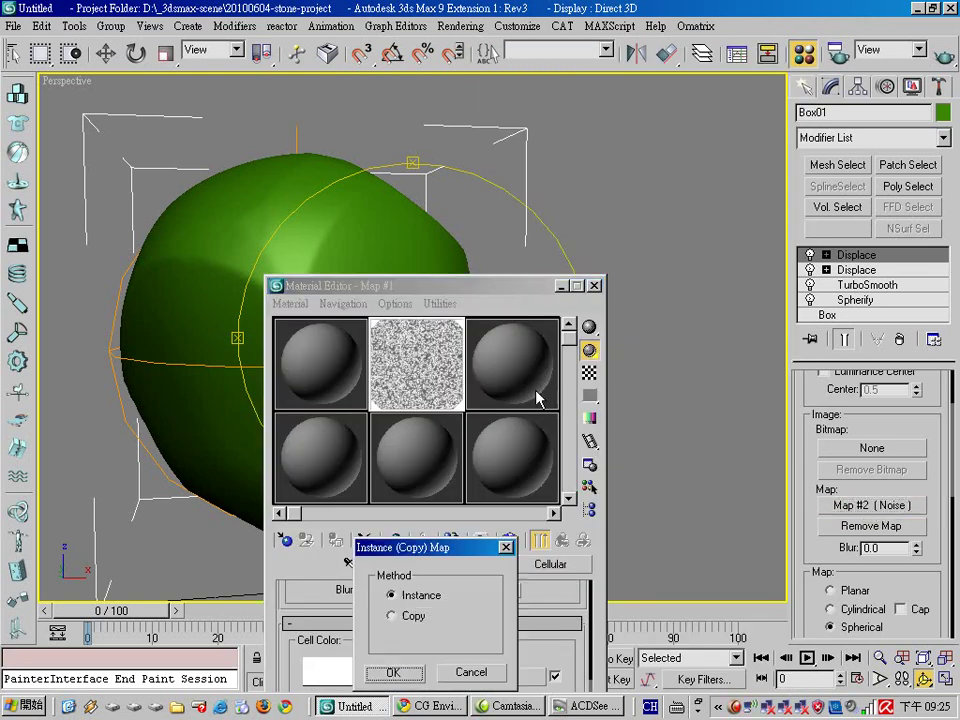
left_click(393, 672)
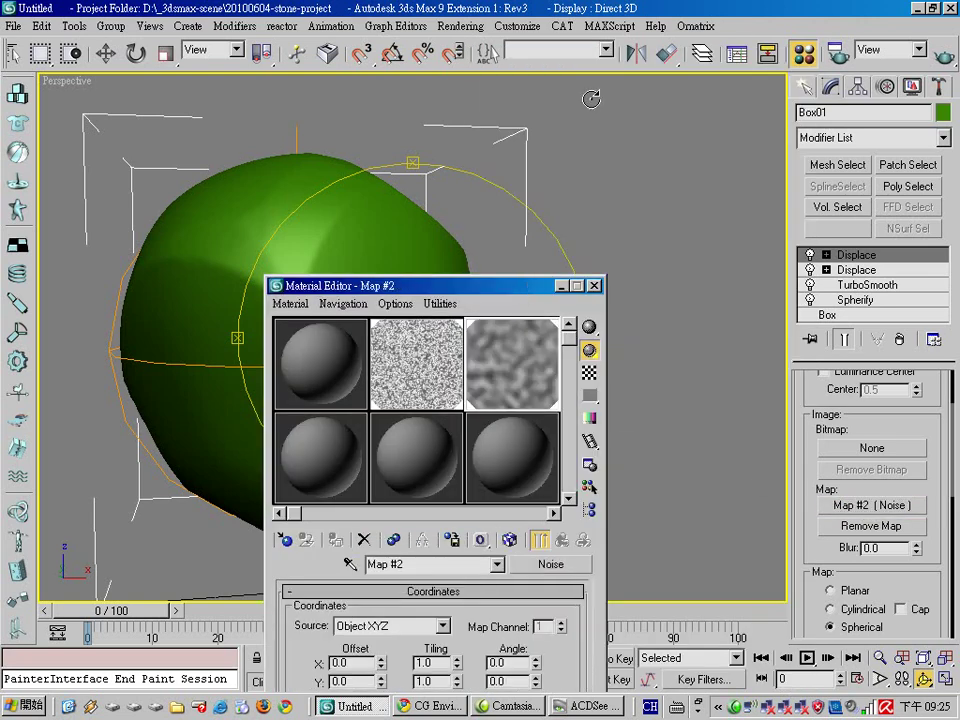
- Set the top Displace modifier's strength to 3 cm, keeping the Material Editor clear of the rock
left_click_drag(535, 294, 634, 74)
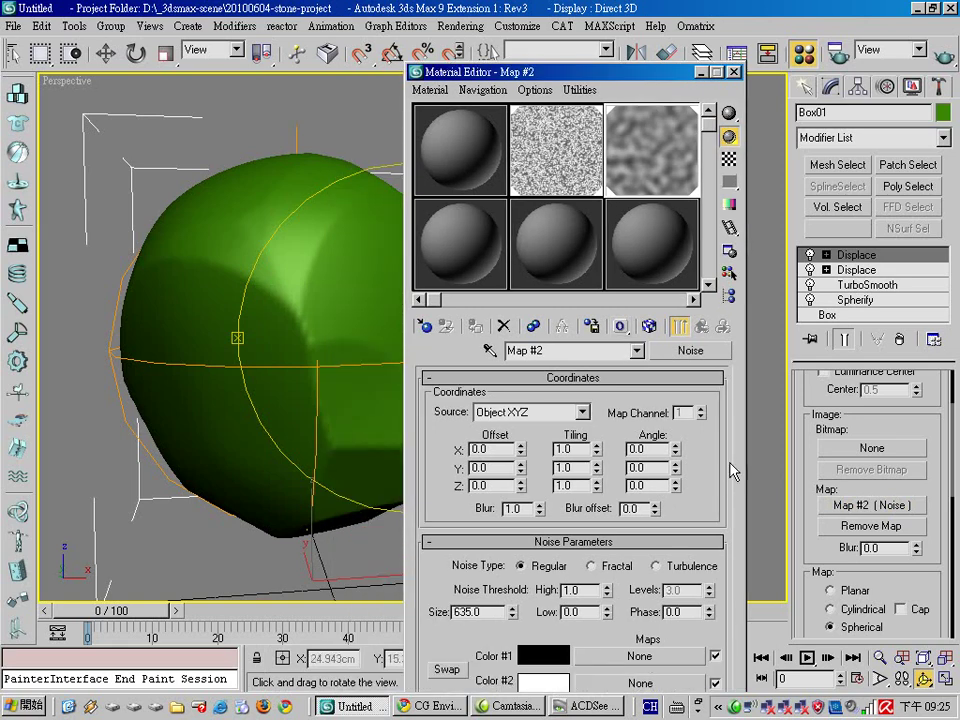
left_click_drag(300, 383, 711, 377)
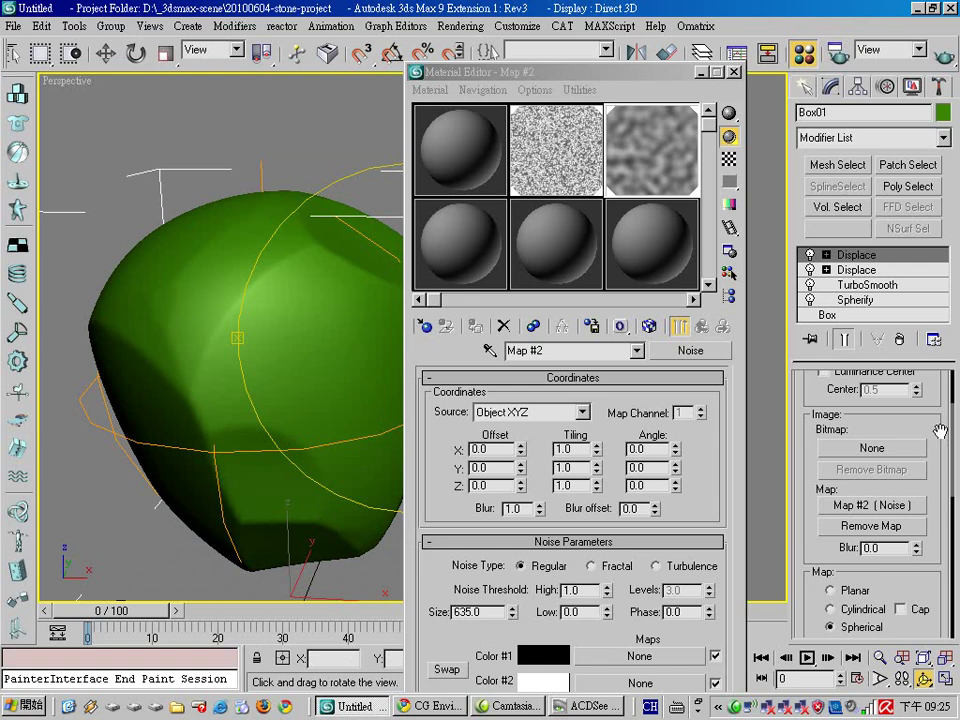
mouse_move(936, 351)
left_mouse_down()
mouse_move(936, 449)
mouse_move(923, 376)
mouse_move(929, 254)
left_mouse_up()
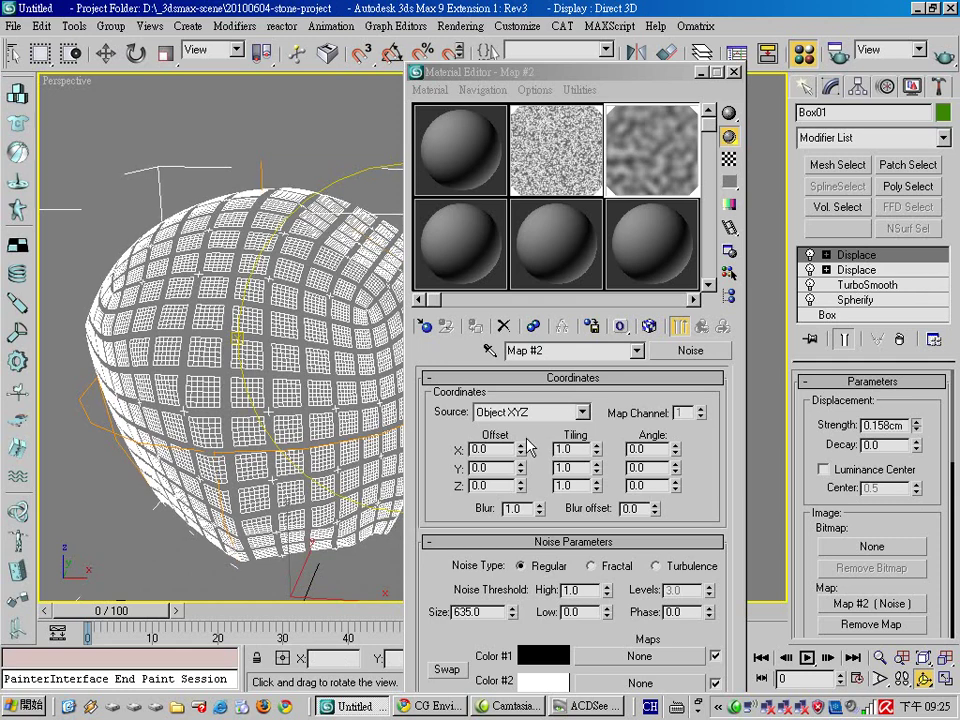
double_click(905, 424)
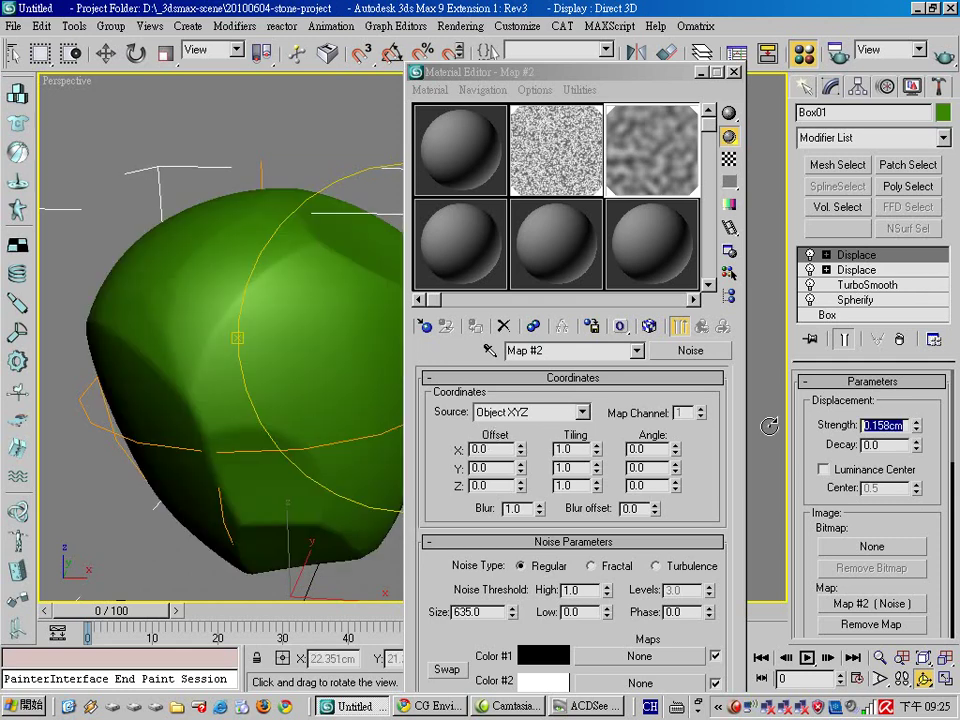
type("8")
key("Return")
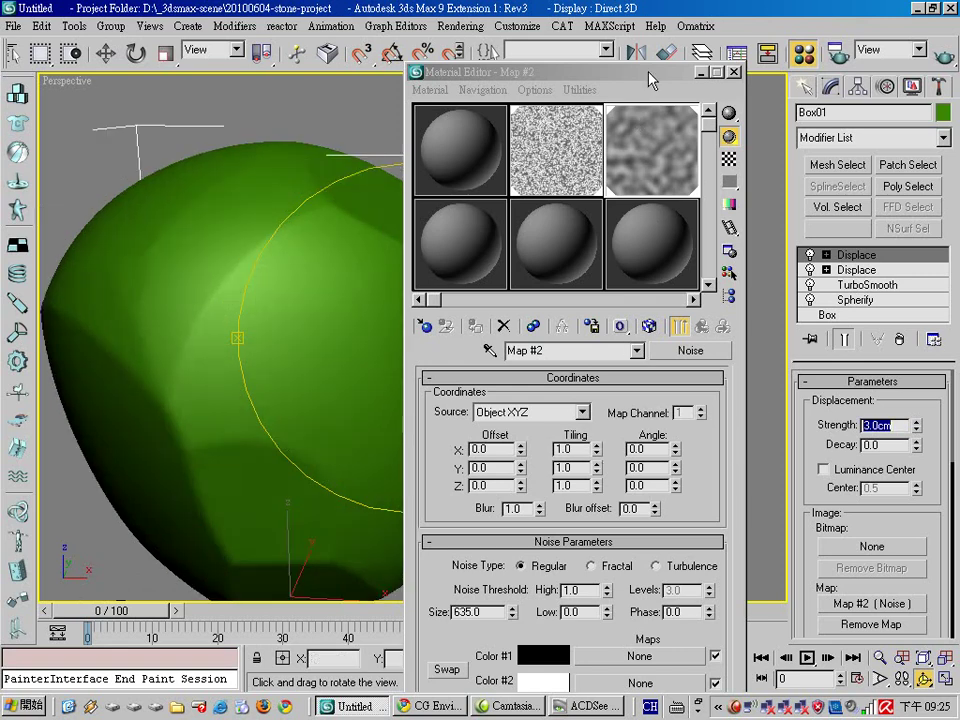
- Set the Noise map's size to 10
left_click_drag(649, 76, 672, 44)
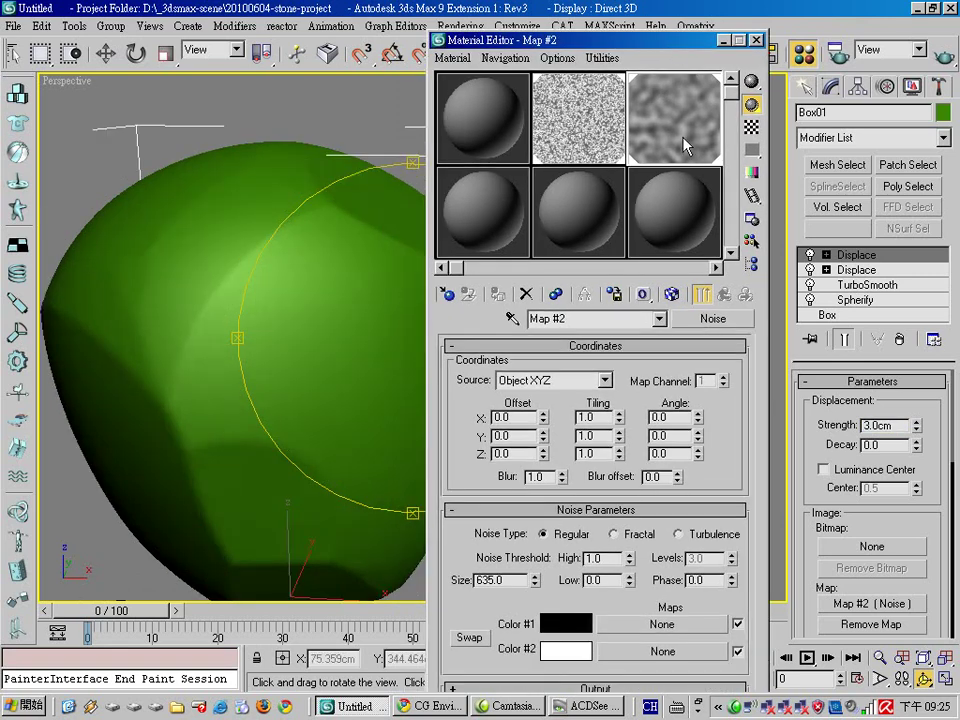
double_click(490, 580)
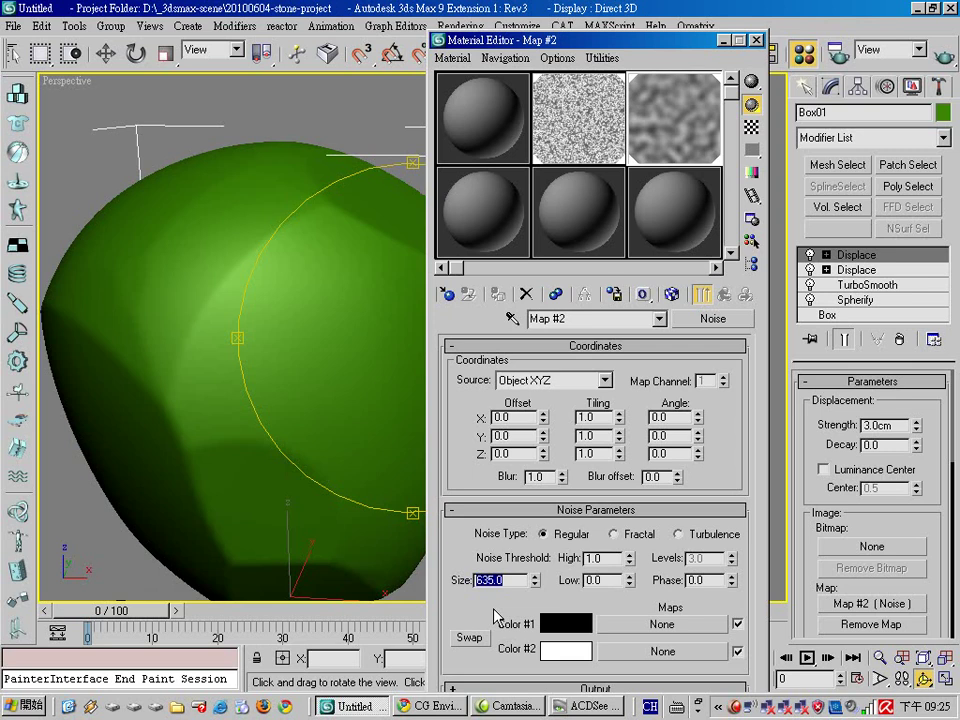
type("10")
key("Return")
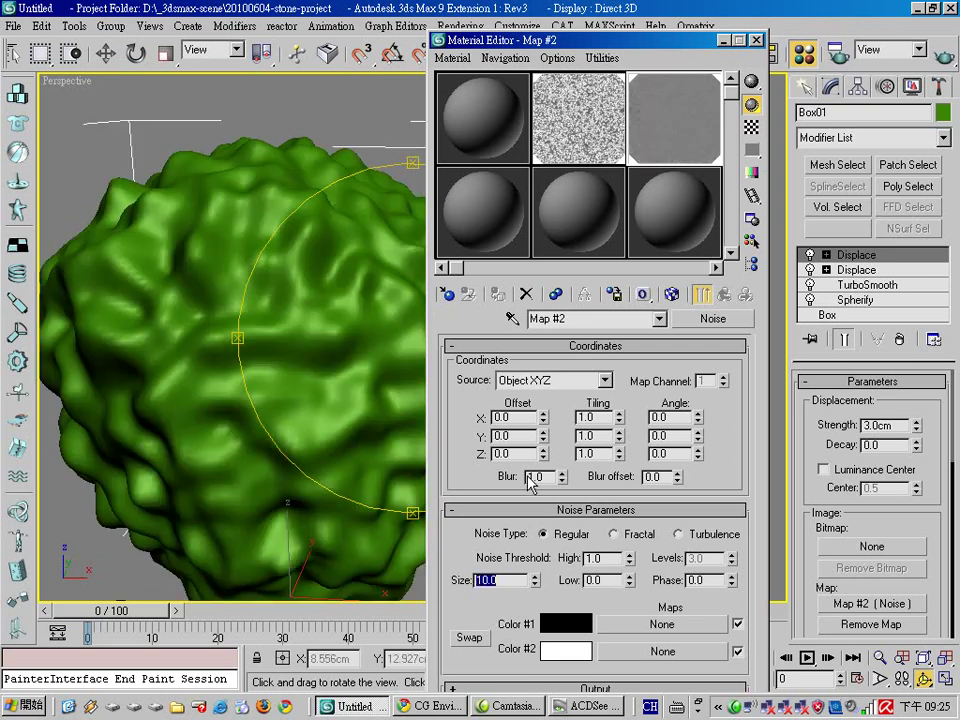
- Set the top Displace modifier's strength to 1 cm and the Noise map's type to Fractal
double_click(893, 427)
type("8")
key("Return")
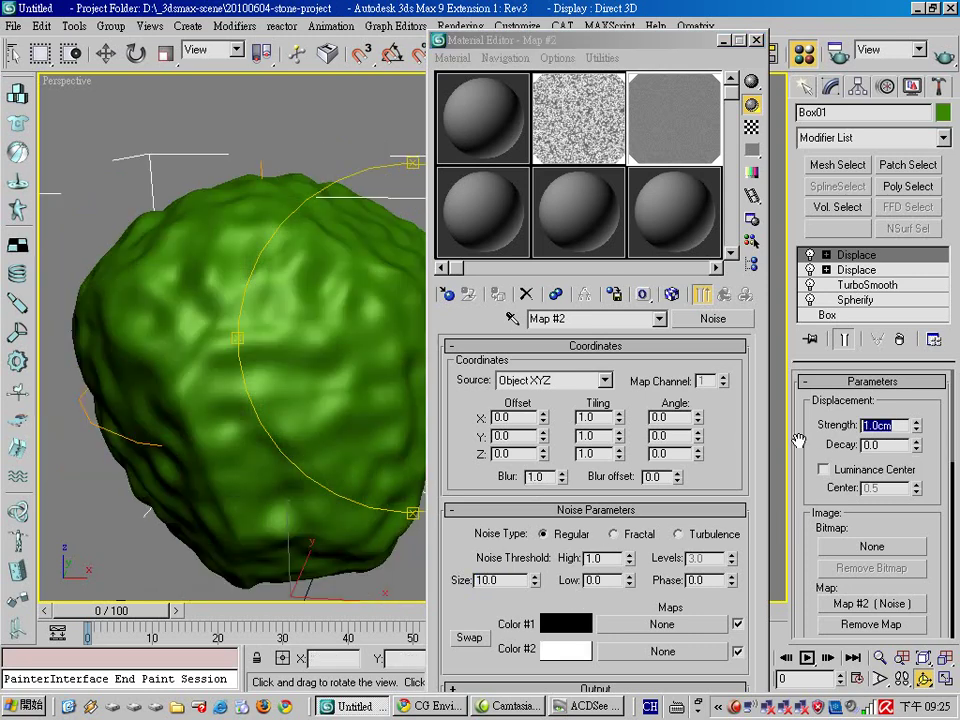
left_click_drag(305, 315, 381, 429)
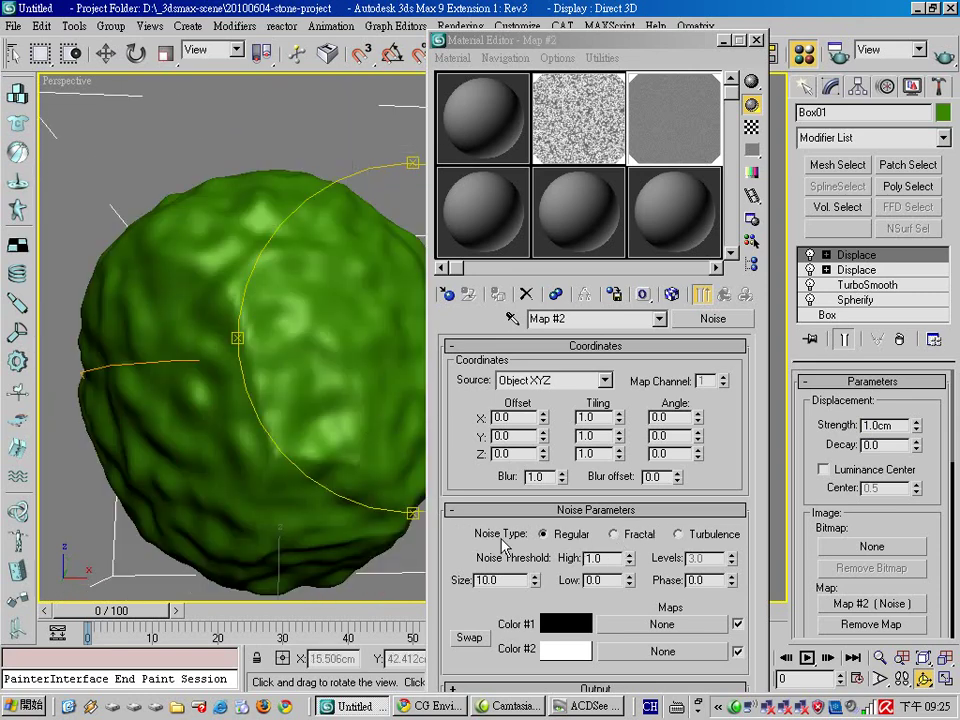
left_click(635, 538)
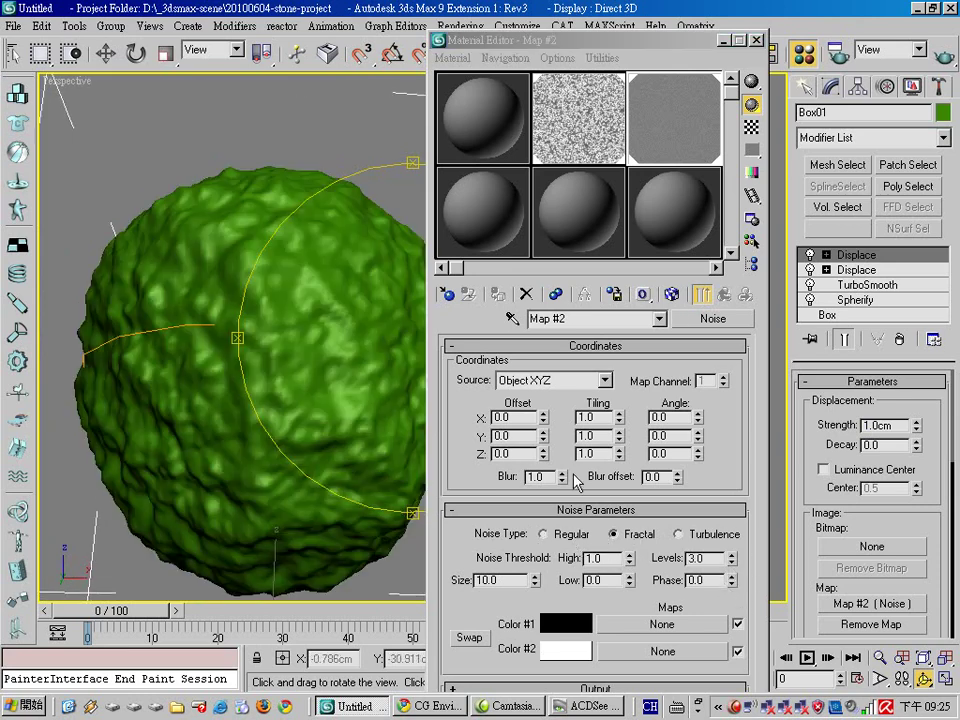
left_click(605, 537)
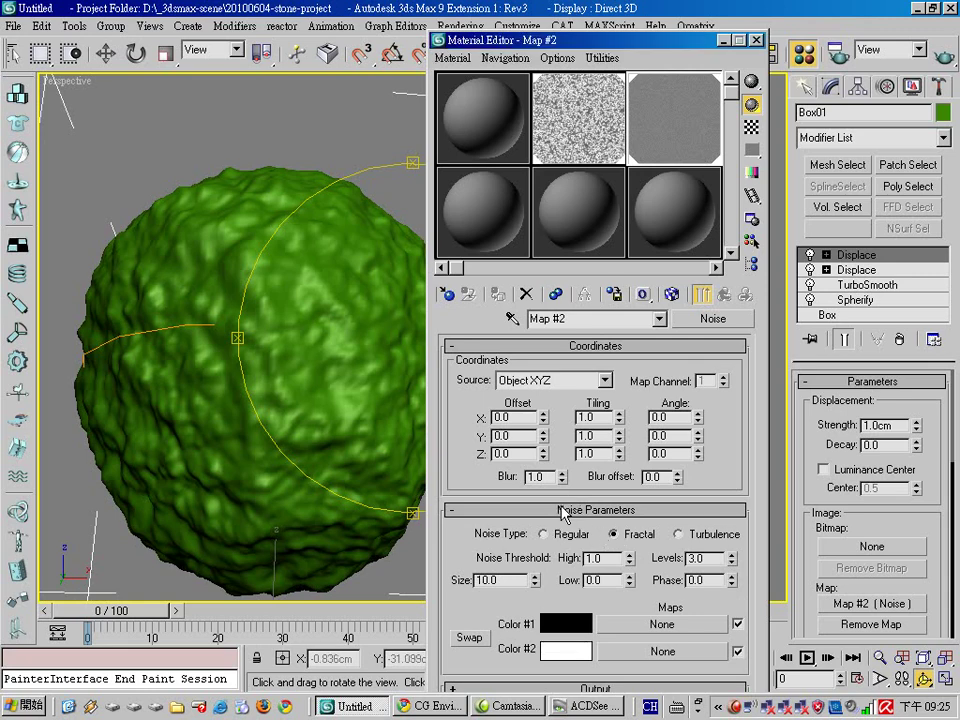
- Enable the color map in the Noise map's output and lower the curve's end point to about 0
left_click(561, 510)
left_click(580, 530)
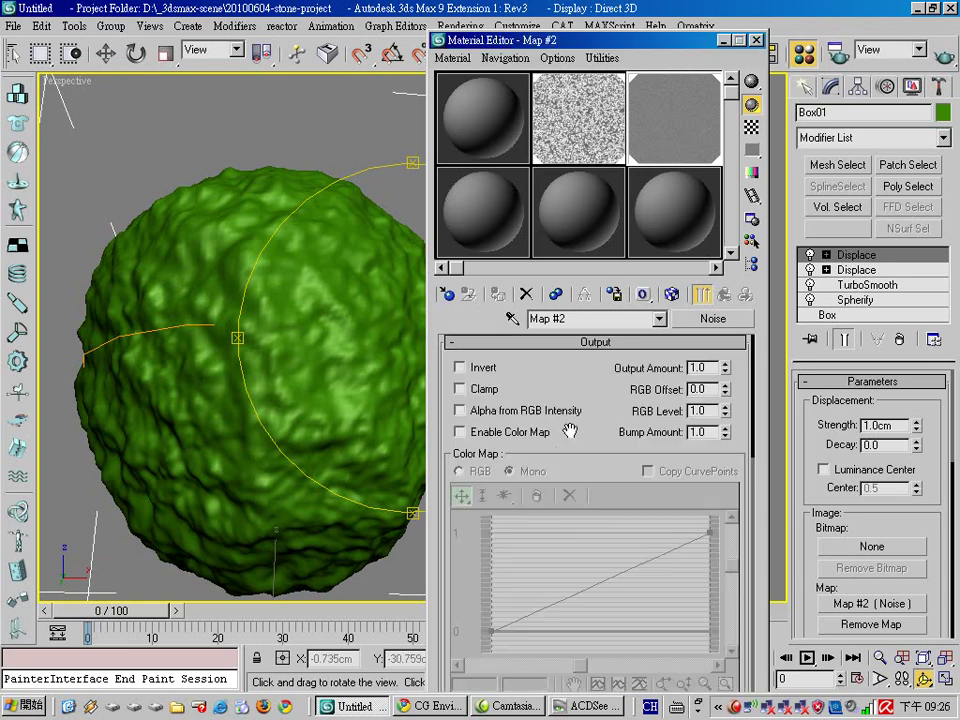
scroll(606, 386, "down", 1)
left_click(460, 405)
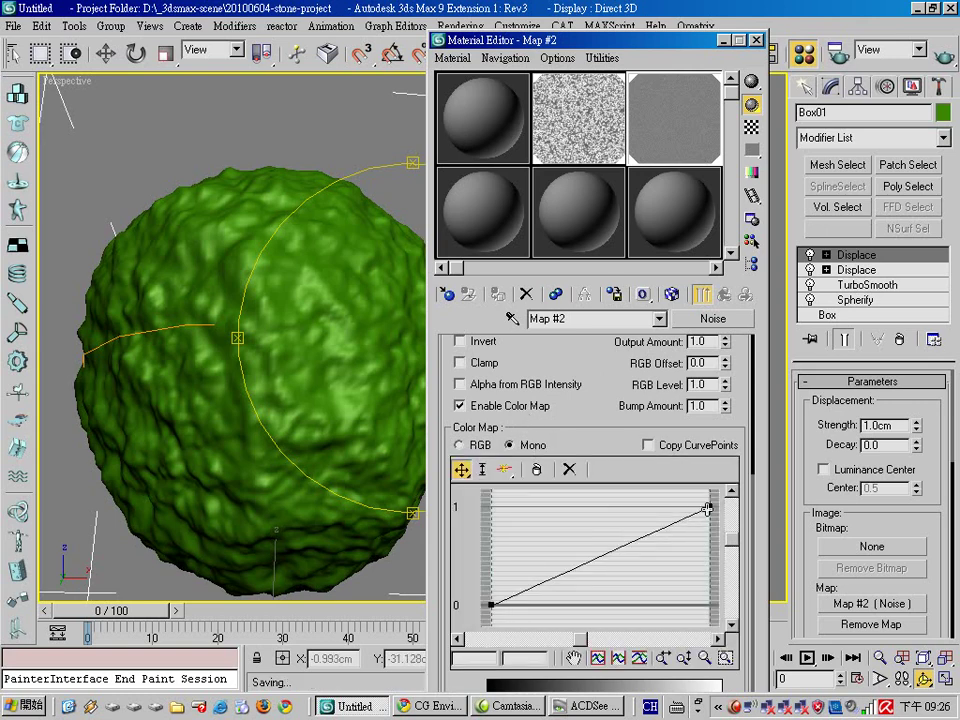
left_click_drag(708, 509, 716, 605)
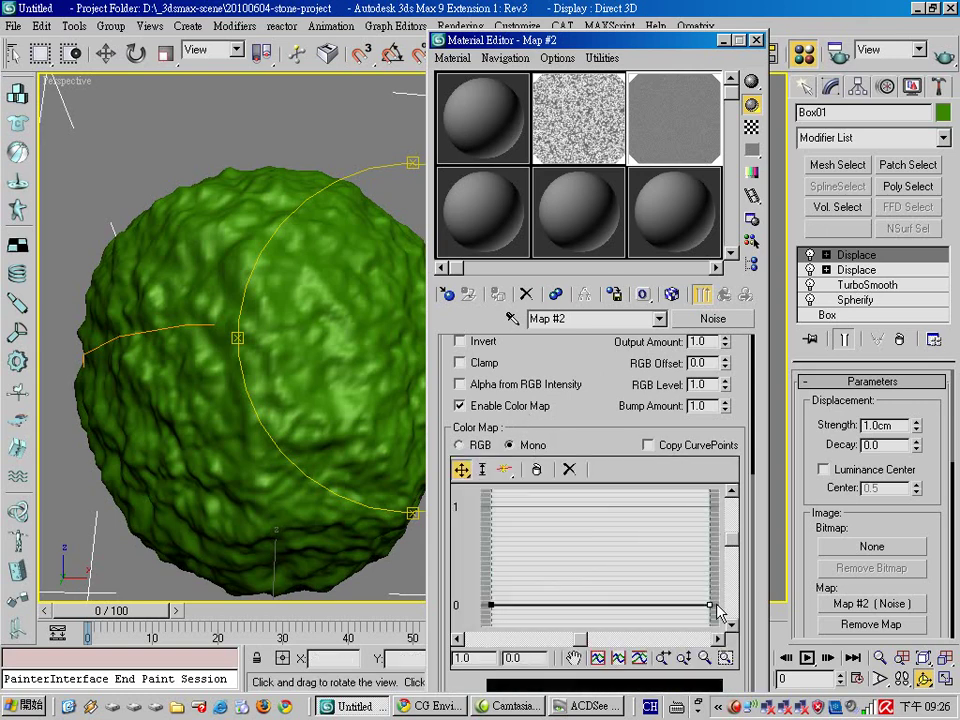
- Add four points spread along the flat color map curve between its two end points
left_click(504, 469)
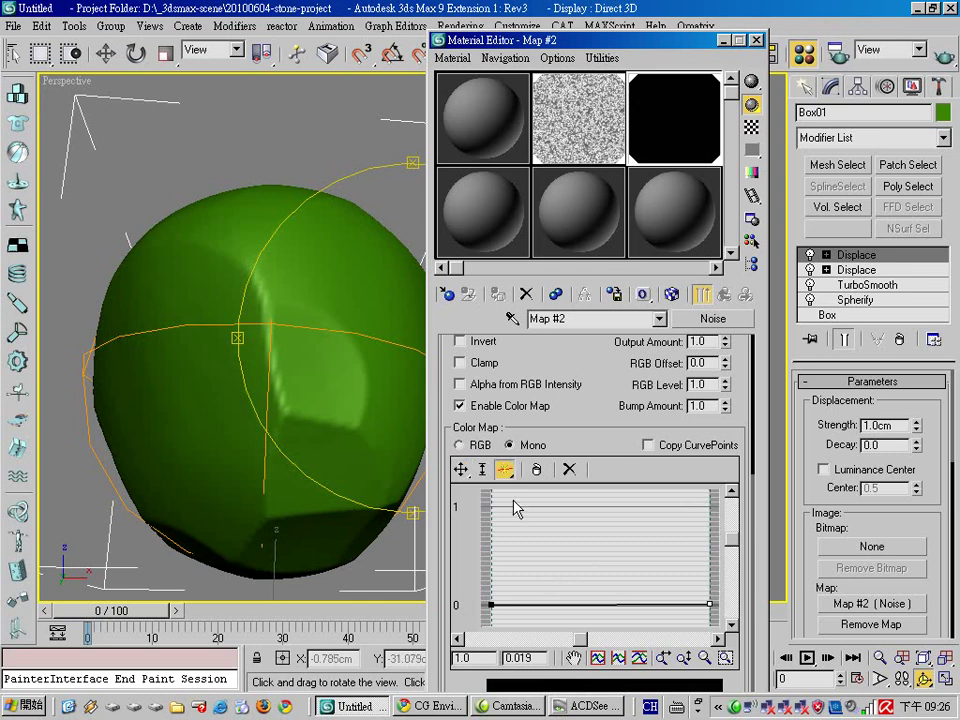
left_click(525, 606)
left_click(567, 605)
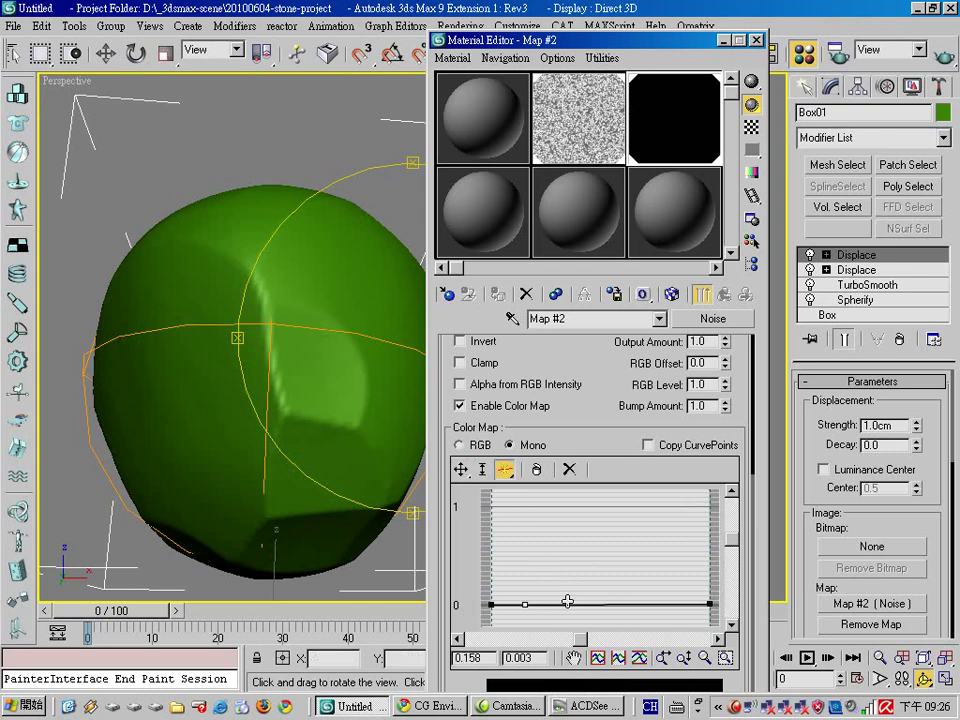
left_click(600, 605)
left_click(649, 604)
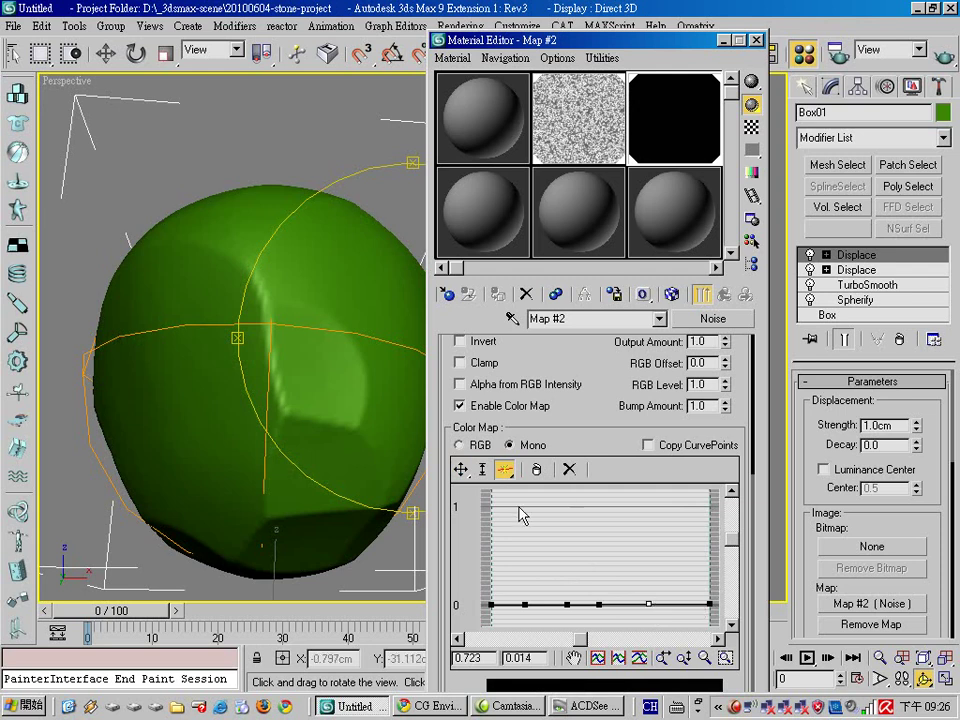
- Raise the first two added curve points to about 0.57 and the next two to about 0.88
left_click(461, 469)
left_click_drag(528, 603, 528, 546)
left_click_drag(563, 605, 568, 548)
left_click_drag(601, 604, 601, 521)
left_click_drag(645, 606, 651, 524)
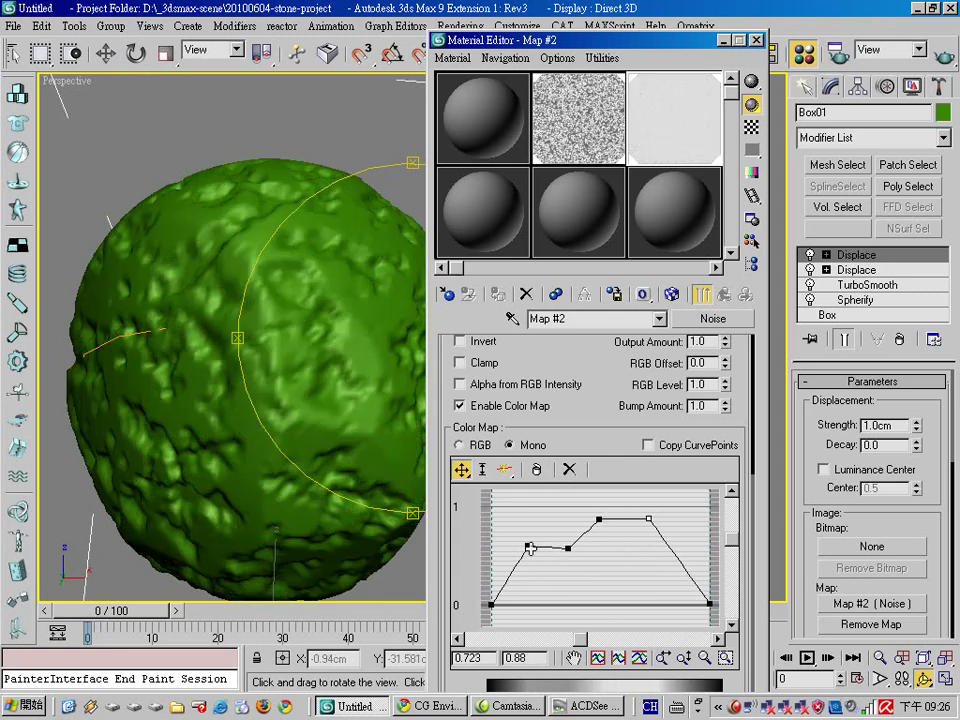
left_click(528, 547)
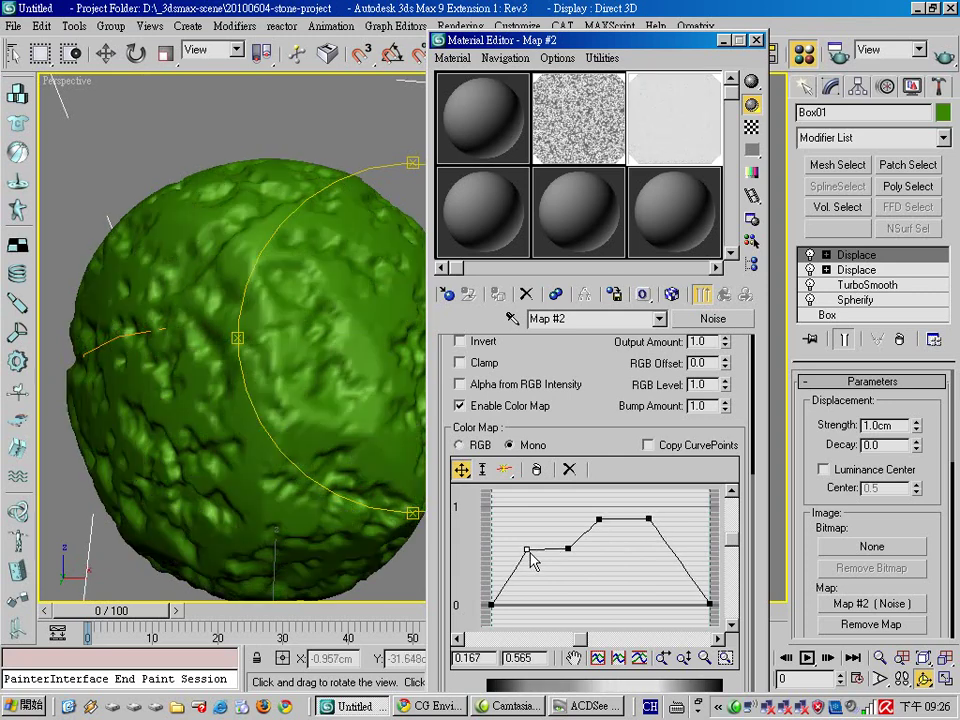
- Add a point on the curve's falling segment and move it to about 0.775, 0.462
left_click(505, 470)
left_click(677, 557)
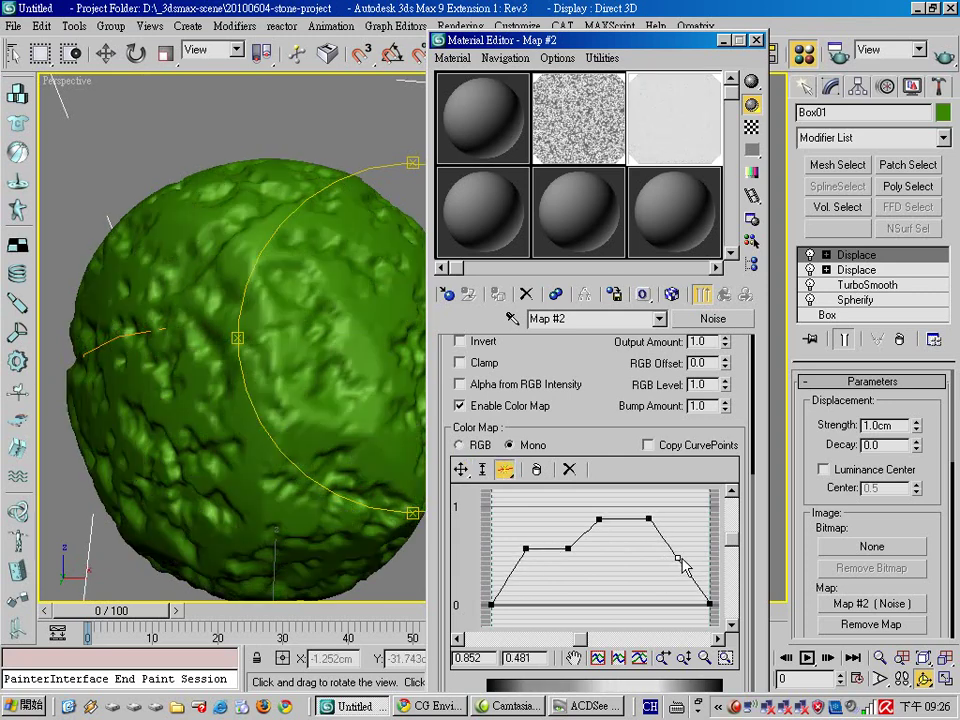
left_click(461, 469)
mouse_move(678, 560)
left_mouse_down()
mouse_move(677, 585)
mouse_move(664, 570)
left_mouse_up()
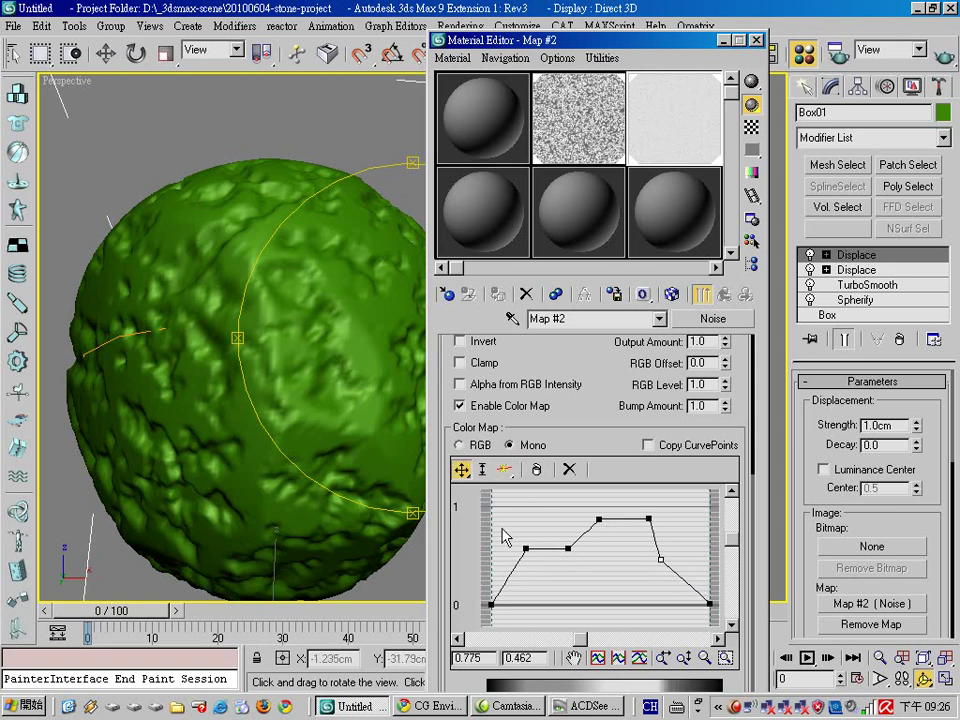
- Add another point before the curve's end and move it to about 0.873, 0.47, forming a small plateau
left_click(505, 469)
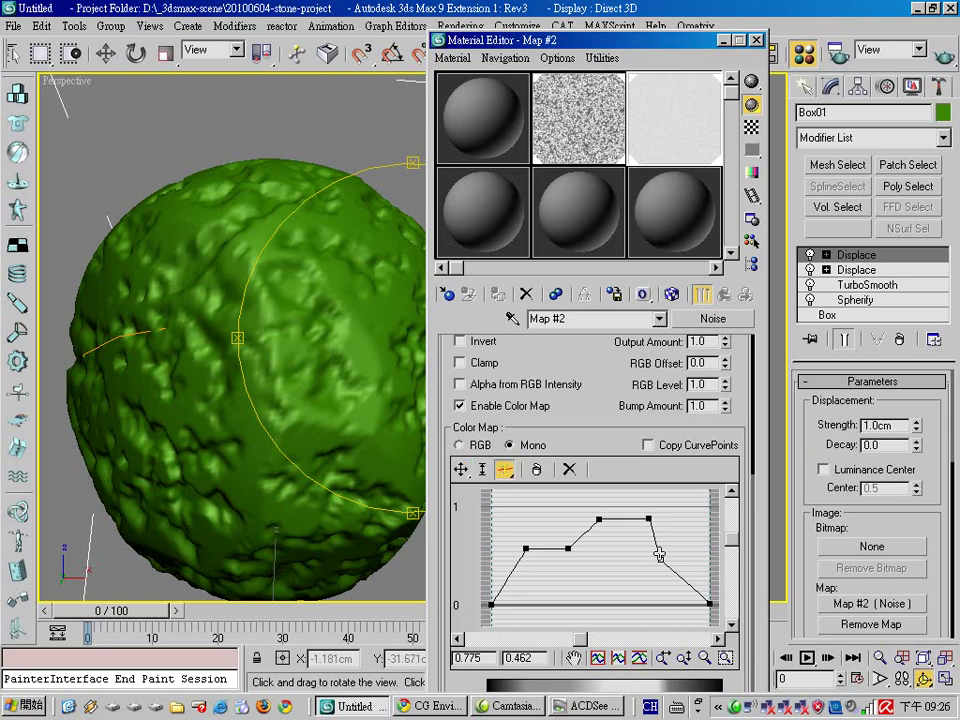
left_click(677, 574)
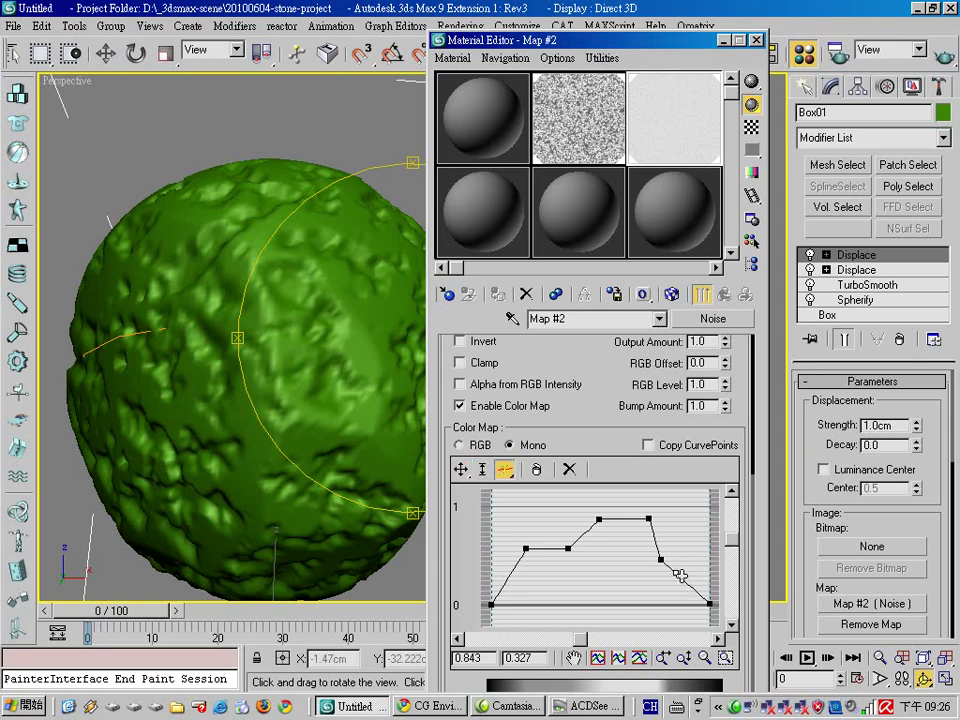
left_click(461, 469)
left_click_drag(676, 572, 682, 558)
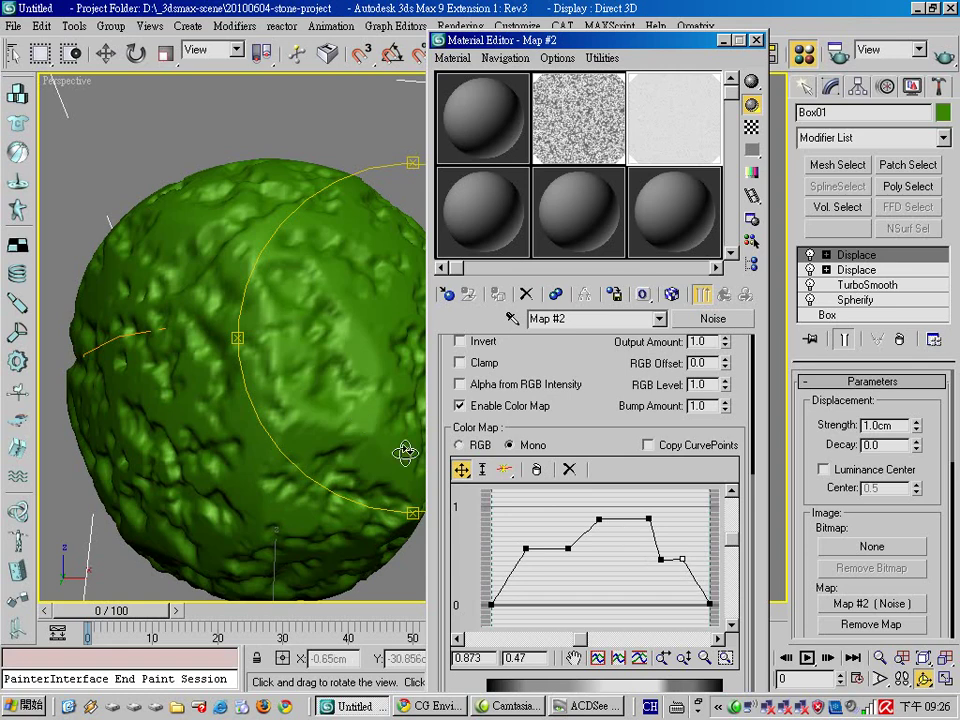
left_click(360, 407)
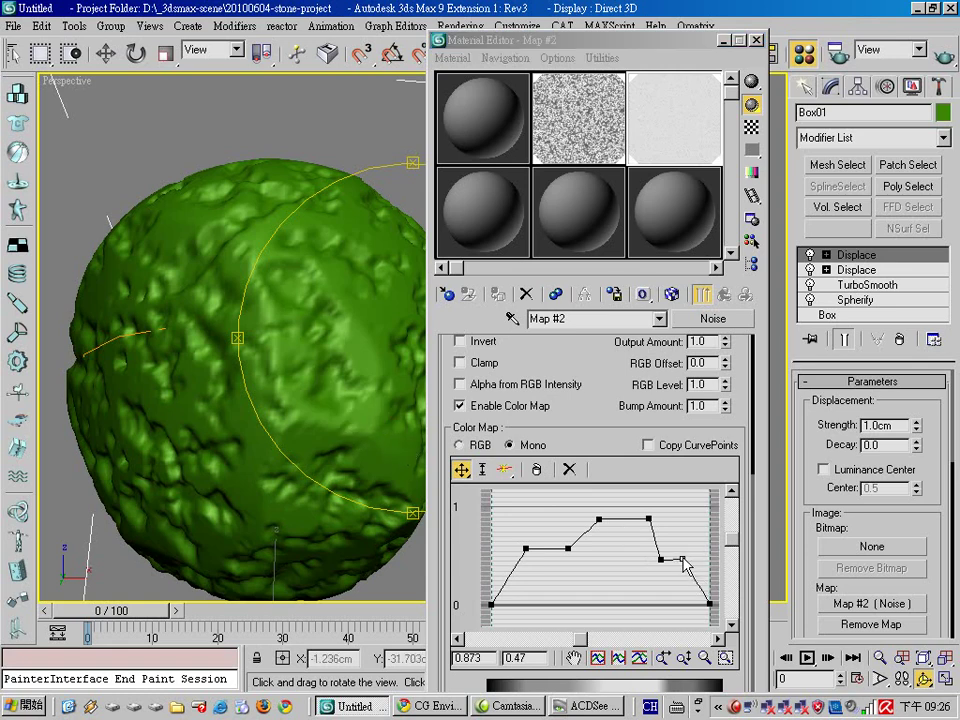
left_click(682, 561)
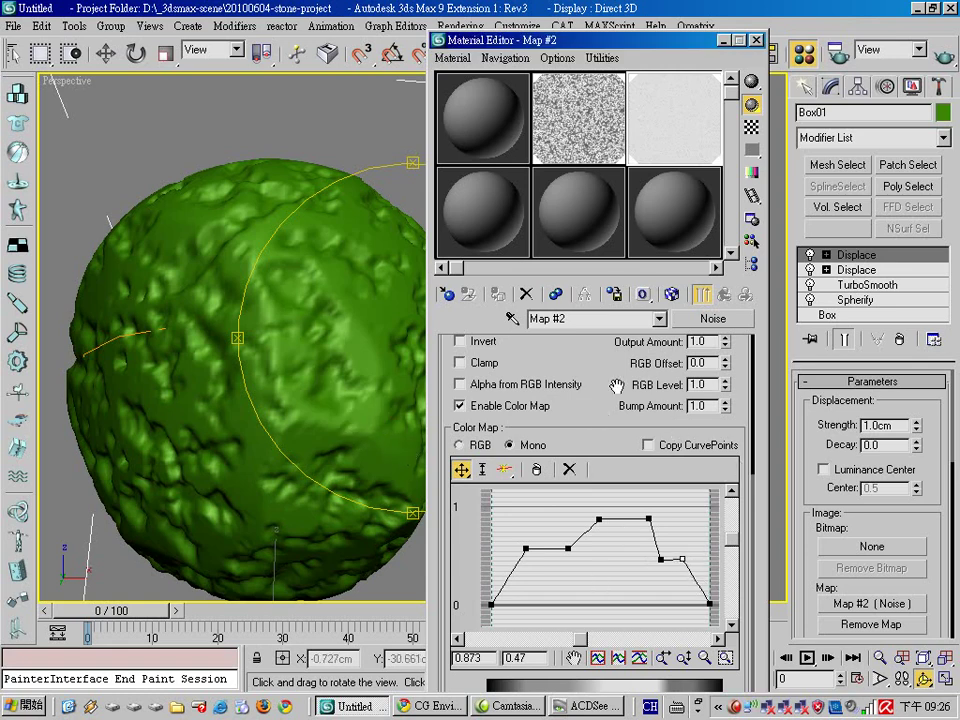
- Increase the Noise map's size to 15.1 in its noise parameters
scroll(639, 388, "up", 5)
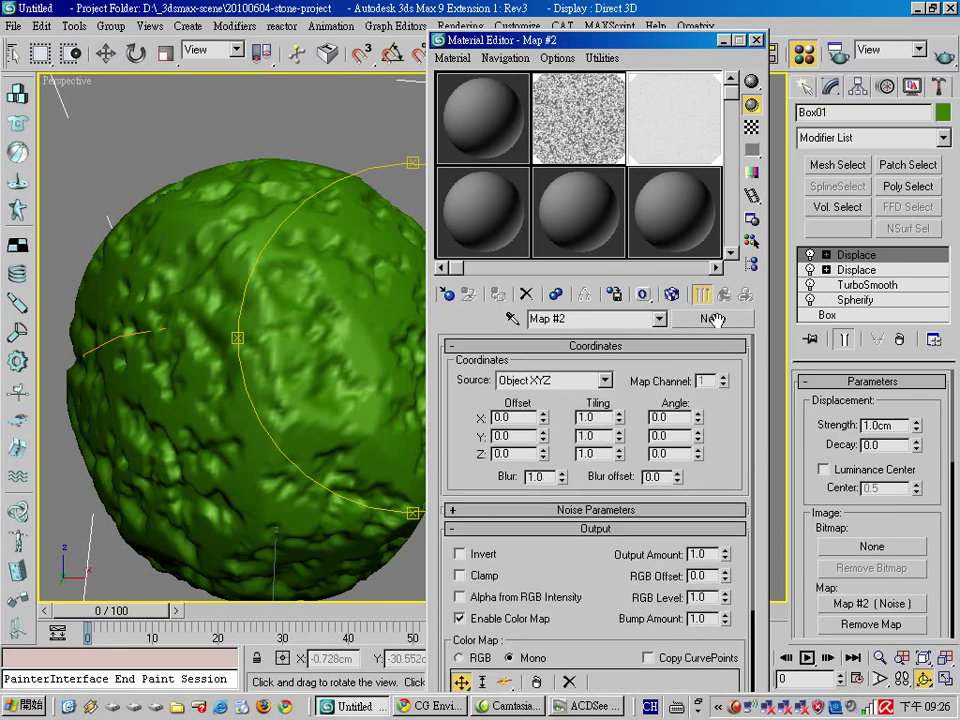
scroll(745, 614, "down", 1)
left_click(692, 507)
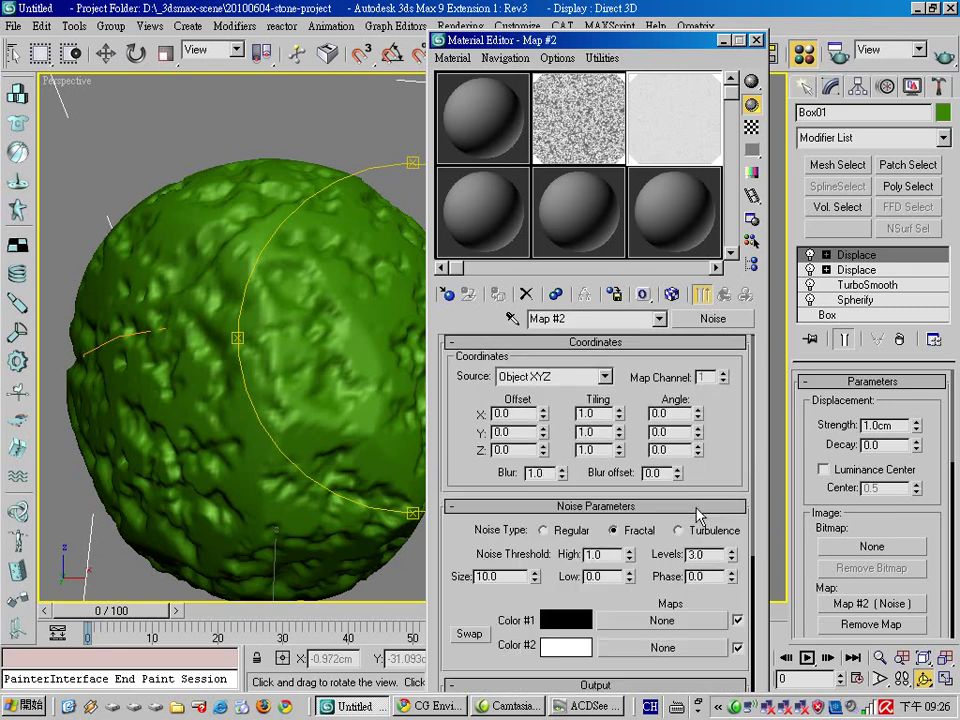
left_click_drag(535, 579, 557, 524)
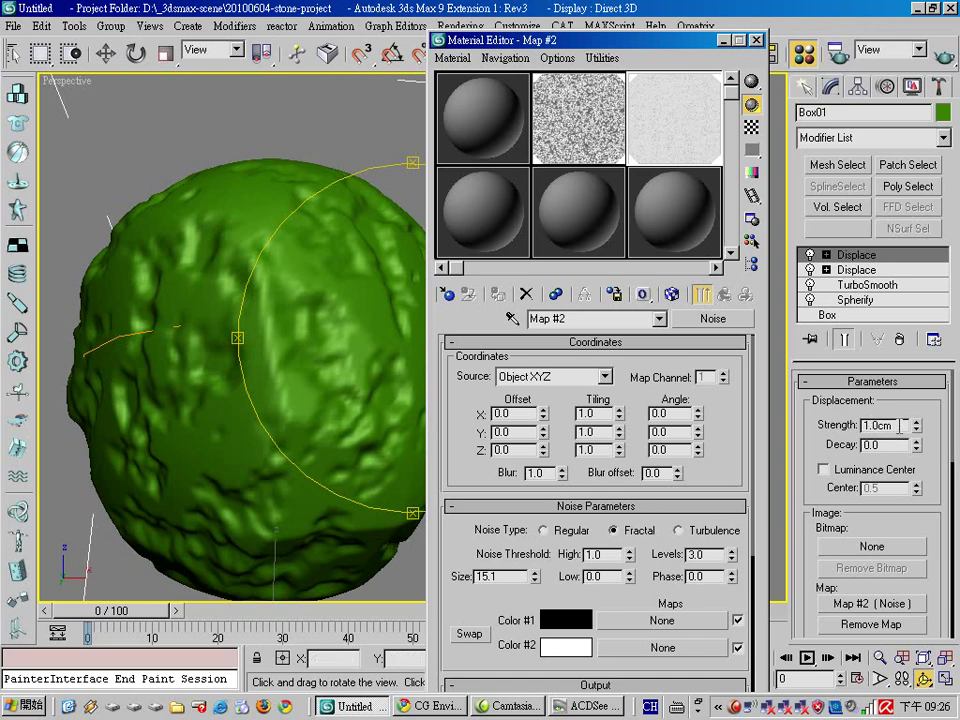
- Try strengths of 0.5 cm and 0.1 cm on the top Displace modifier
double_click(893, 428)
type("0.")
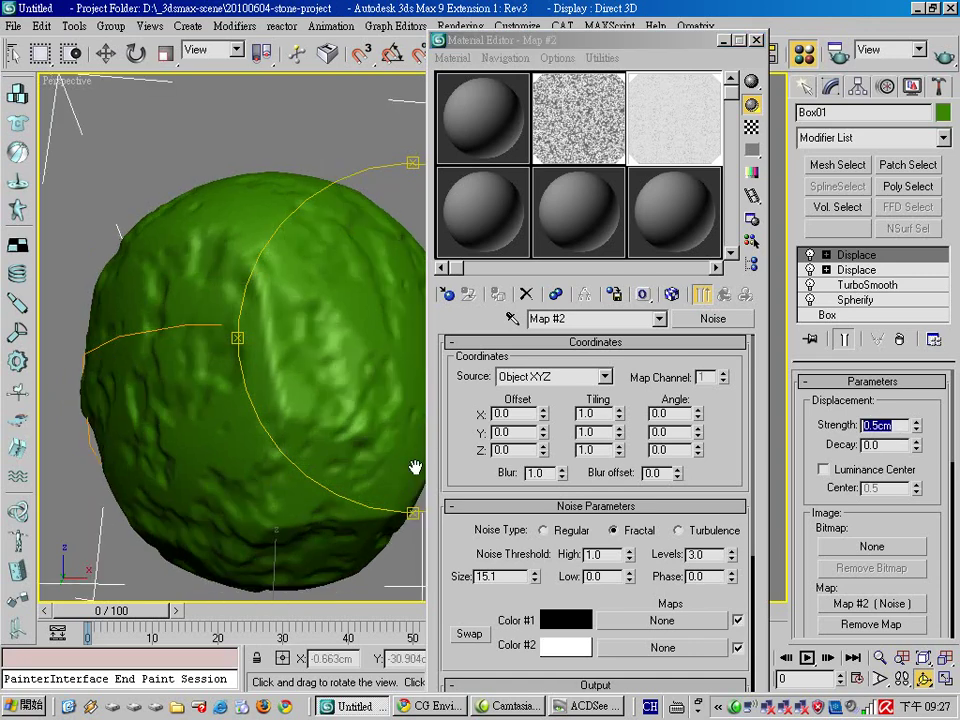
type("0")
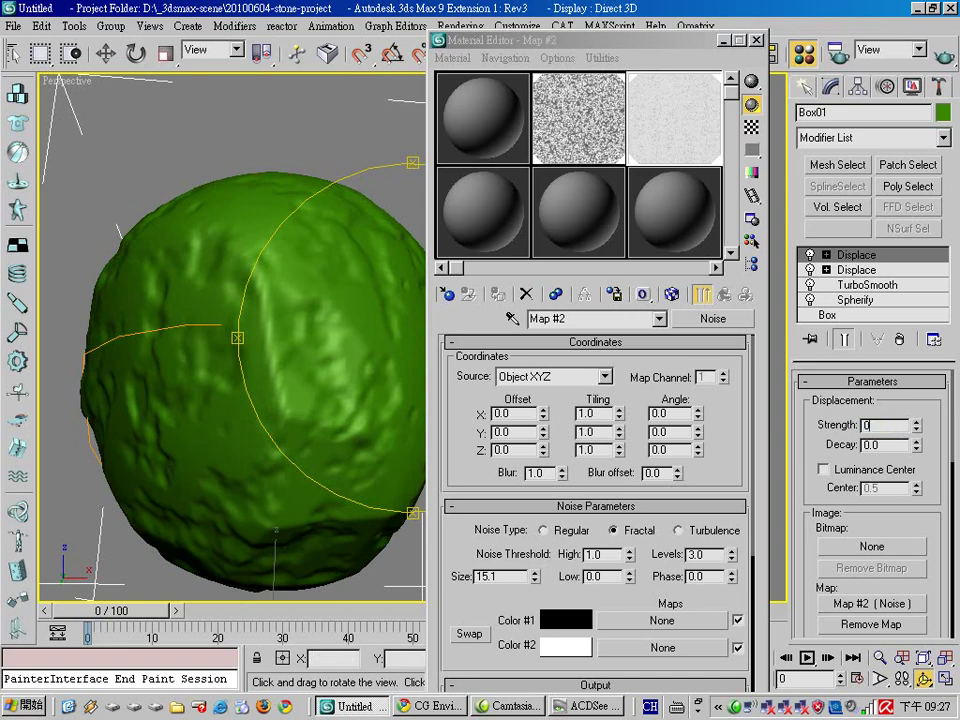
type(".1")
key("Return")
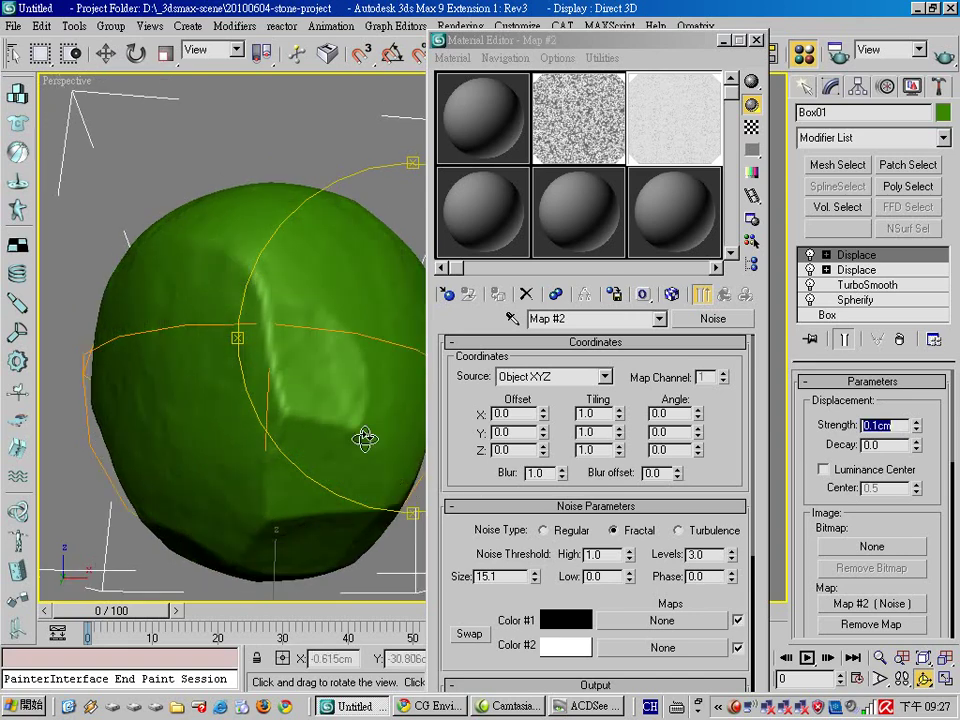
- Set the top Displace modifier's strength to 0.3 cm and close the Material Editor
type("0.3")
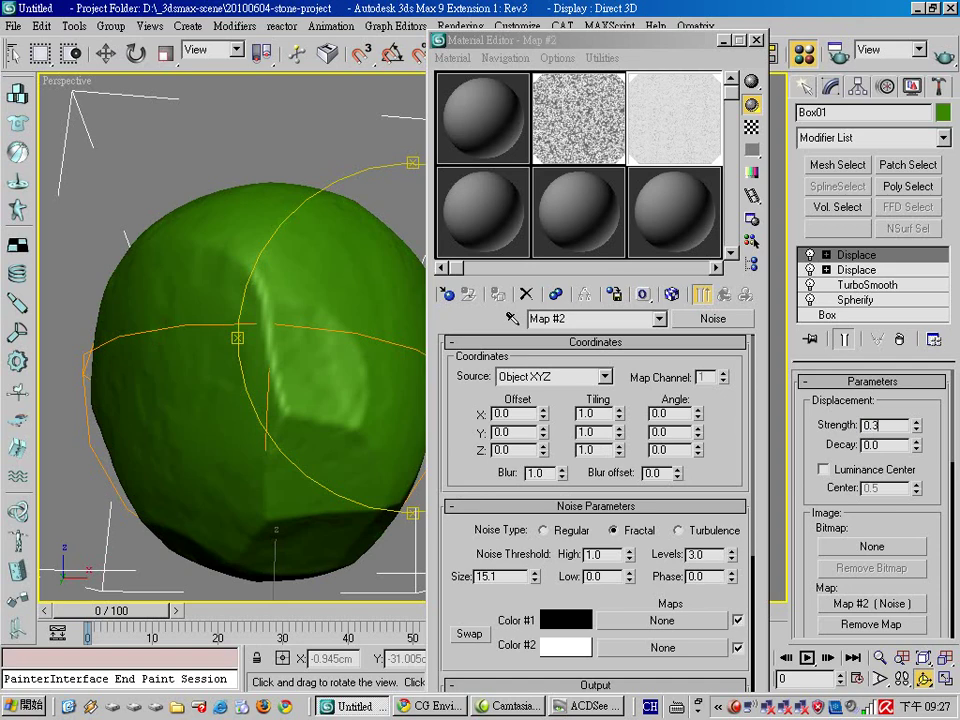
key("Return")
mouse_move(277, 343)
left_mouse_down()
mouse_move(317, 450)
mouse_move(375, 438)
mouse_move(327, 354)
mouse_move(467, 414)
mouse_move(527, 394)
mouse_move(456, 381)
mouse_move(439, 431)
left_mouse_up()
key("m")
- Add a Melt modifier on top of the rock's modifier stack
left_click(943, 138)
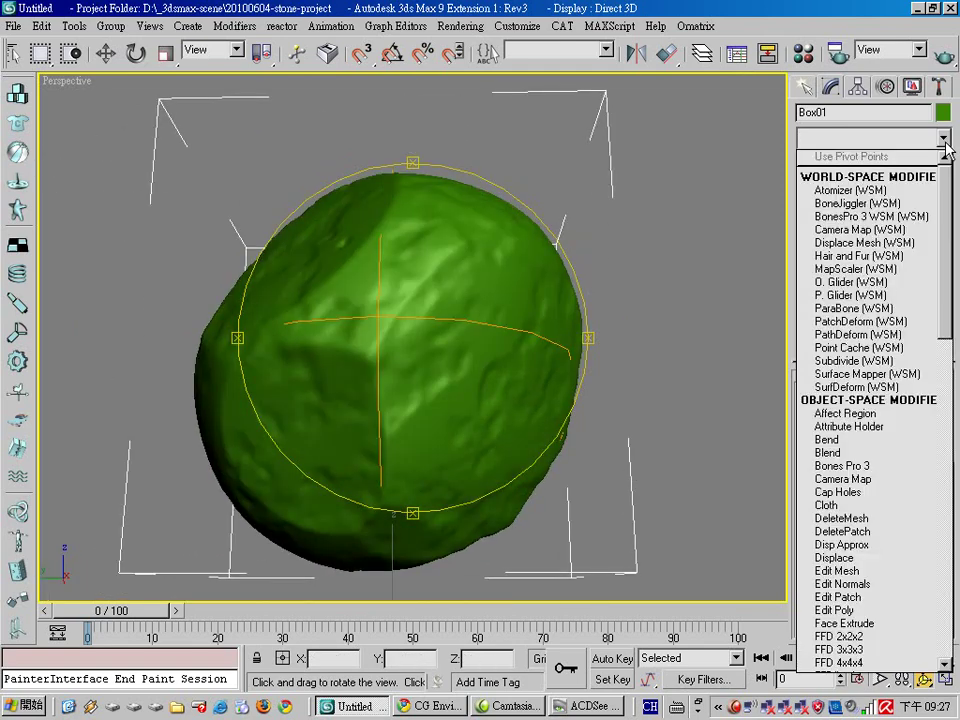
type("mat")
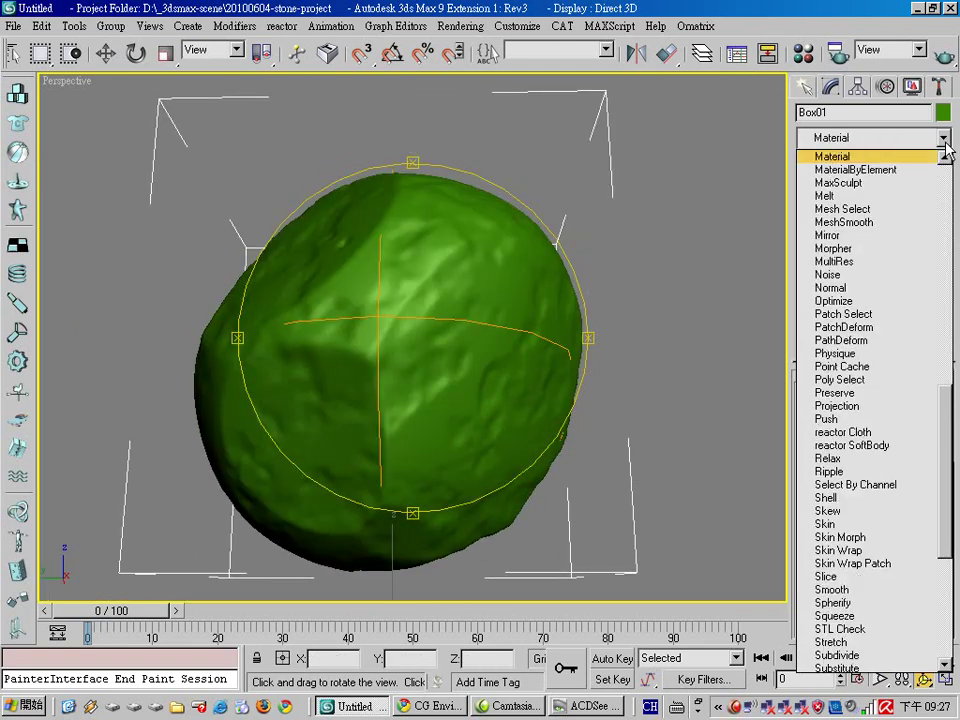
key("Down")
type("mel")
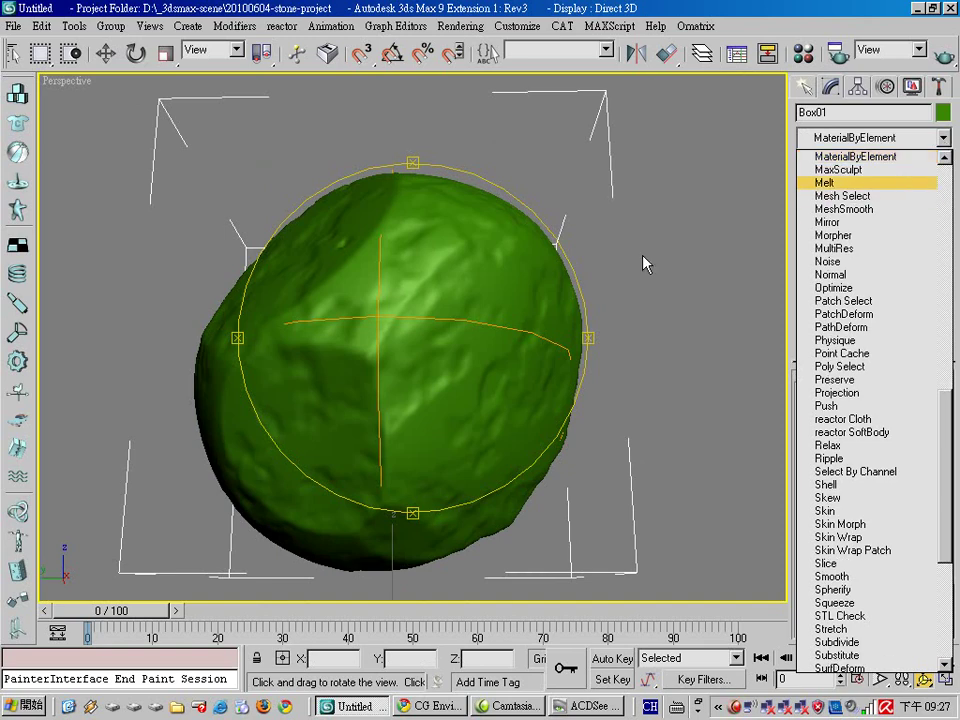
key("Return")
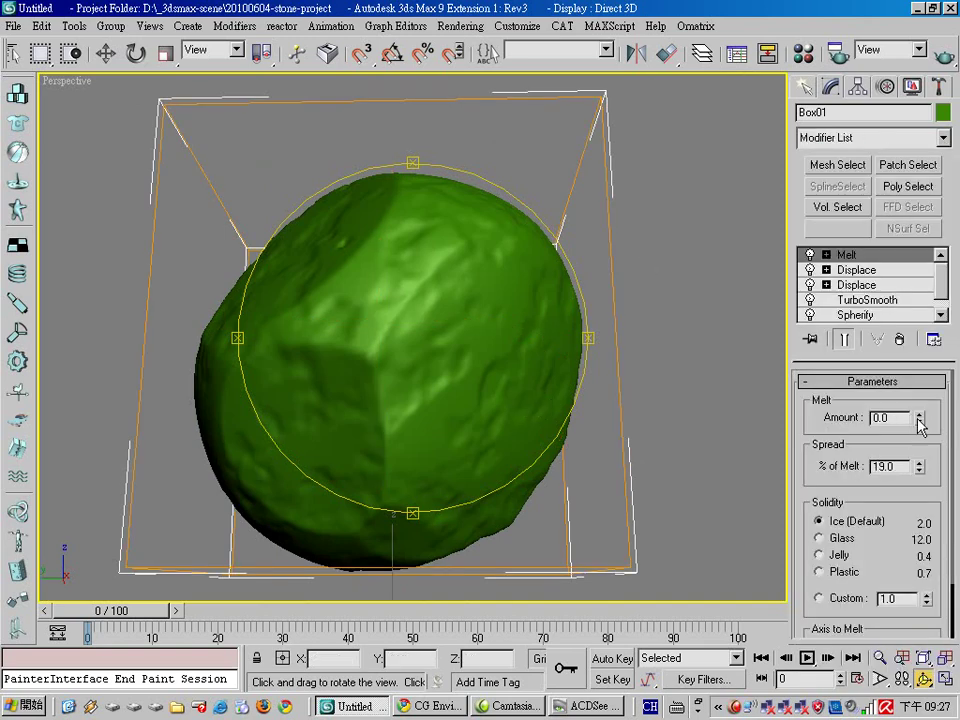
- Set the Melt amount to 47.0 and test-render the perspective view of the flattened rock
mouse_move(920, 418)
left_mouse_down()
mouse_move(925, 392)
mouse_move(521, 420)
mouse_move(489, 450)
mouse_move(407, 461)
mouse_move(431, 379)
mouse_move(465, 393)
mouse_move(469, 364)
mouse_move(422, 409)
mouse_move(409, 444)
mouse_move(398, 443)
left_mouse_up()
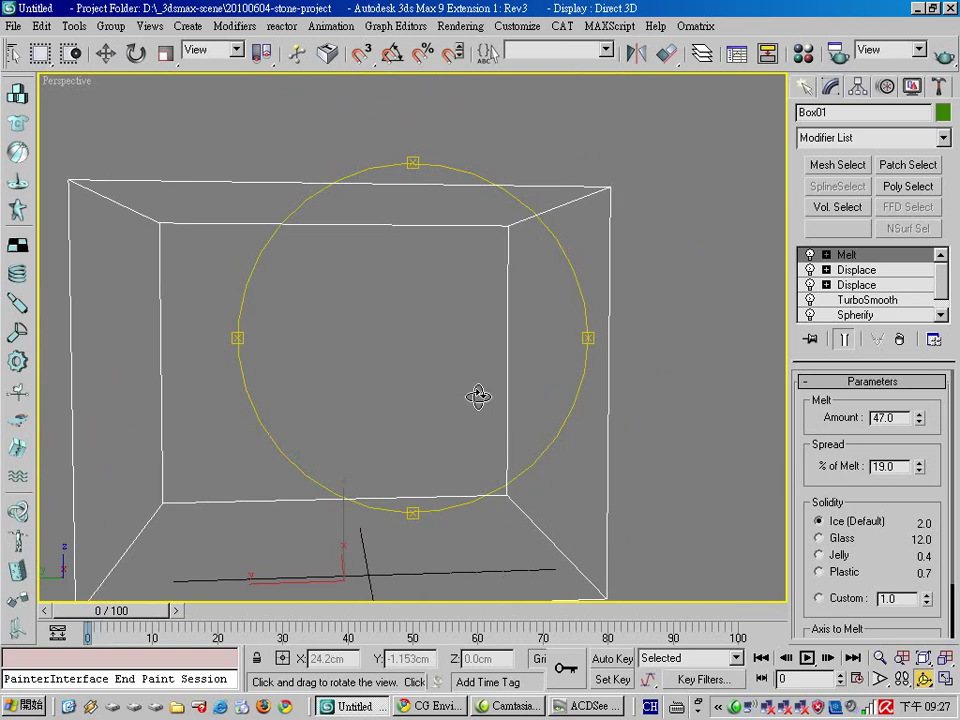
mouse_move(484, 386)
left_mouse_down()
mouse_move(512, 369)
mouse_move(508, 386)
mouse_move(406, 406)
mouse_move(450, 420)
mouse_move(356, 429)
mouse_move(561, 444)
left_mouse_up()
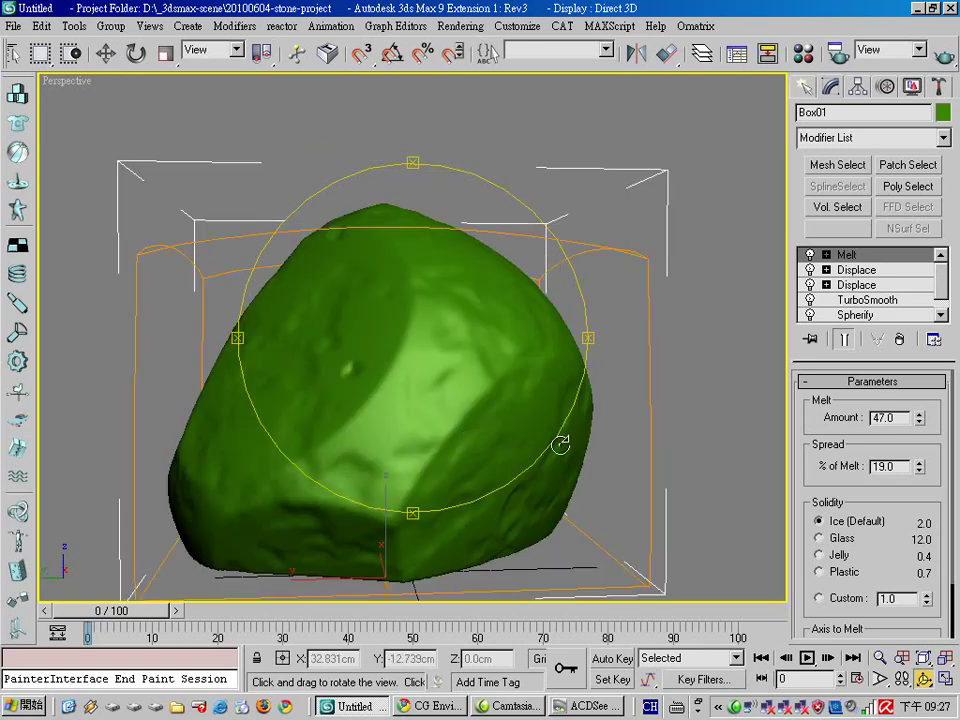
left_click(951, 64)
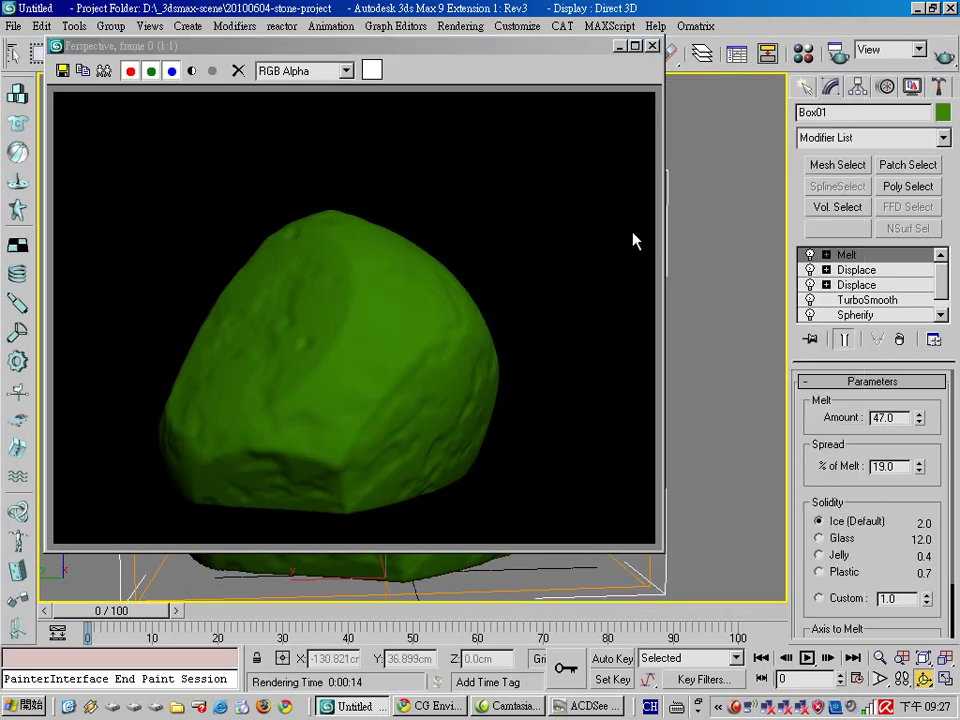
left_click(651, 45)
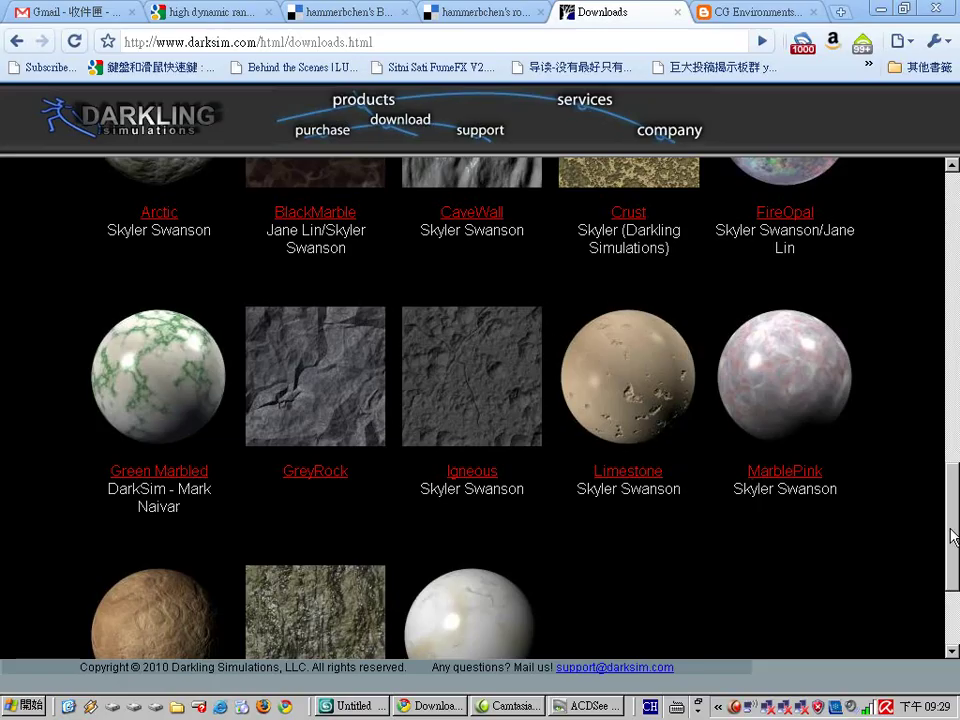
- Examine the stone textures offered in the Darkling Simulations shader repository in the web browser
scroll(948, 543, "down", 3)
left_click_drag(948, 543, 917, 238)
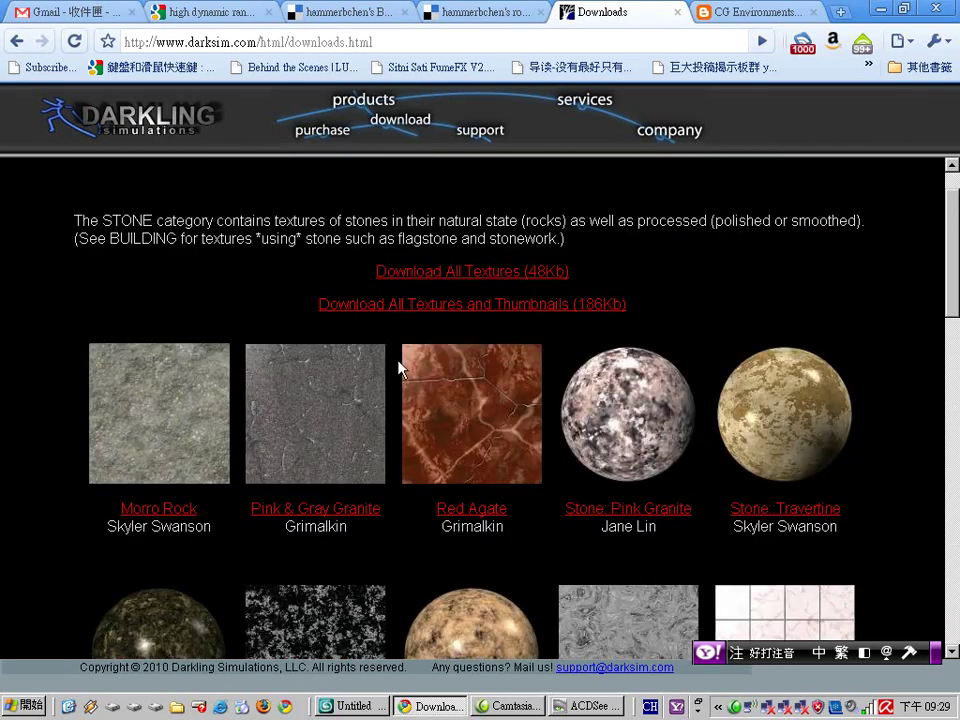
scroll(478, 464, "down", 3)
scroll(437, 452, "up", 3)
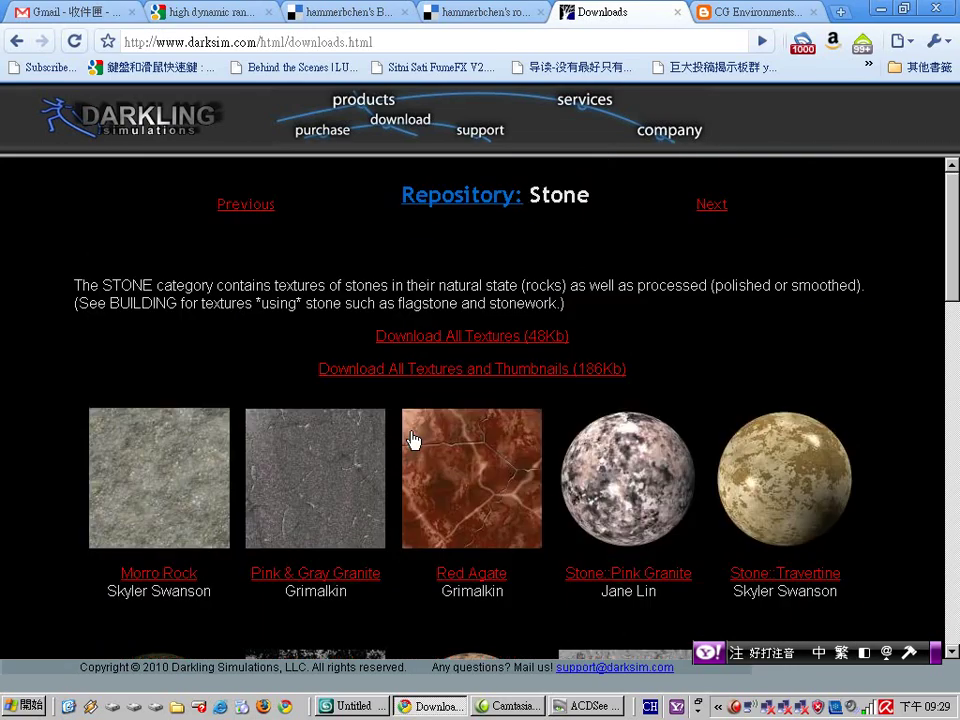
scroll(430, 445, "down", 1)
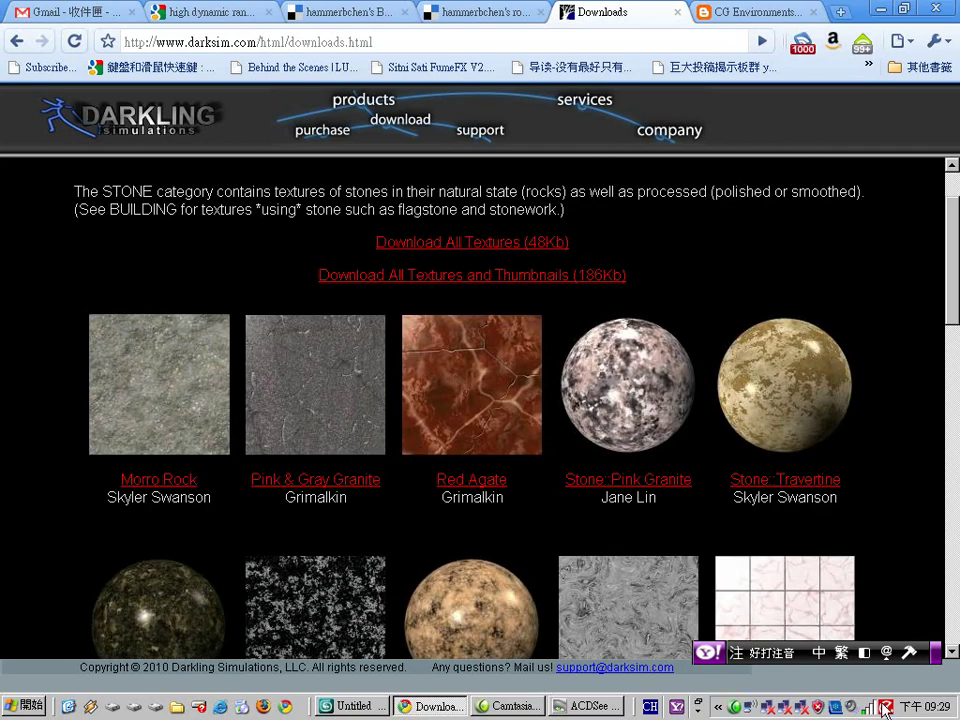
scroll(536, 461, "down", 8)
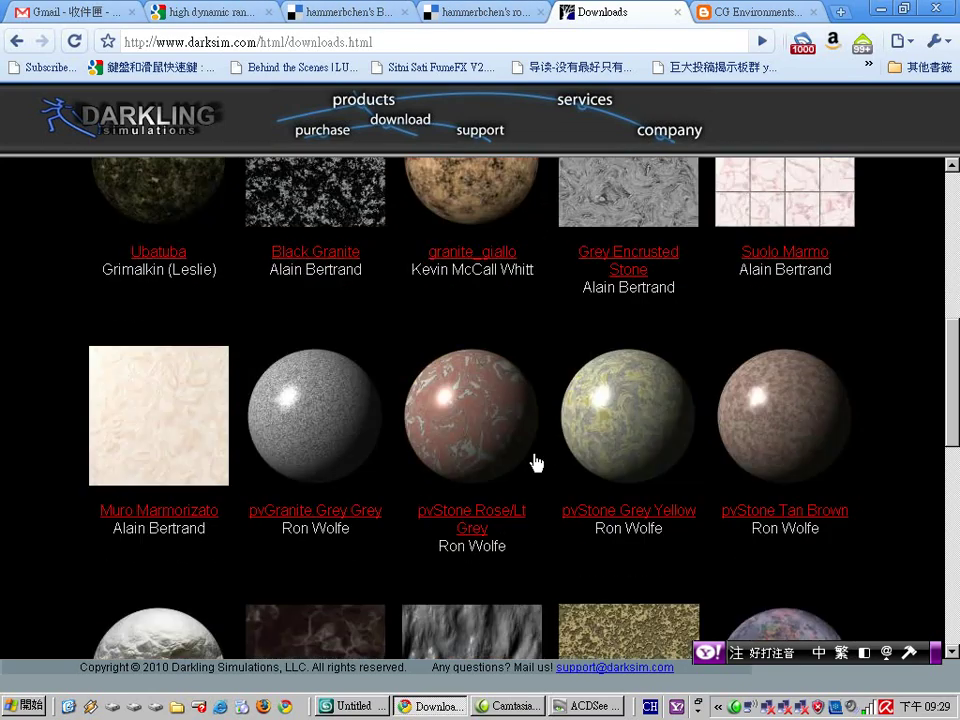
scroll(567, 480, "down", 2)
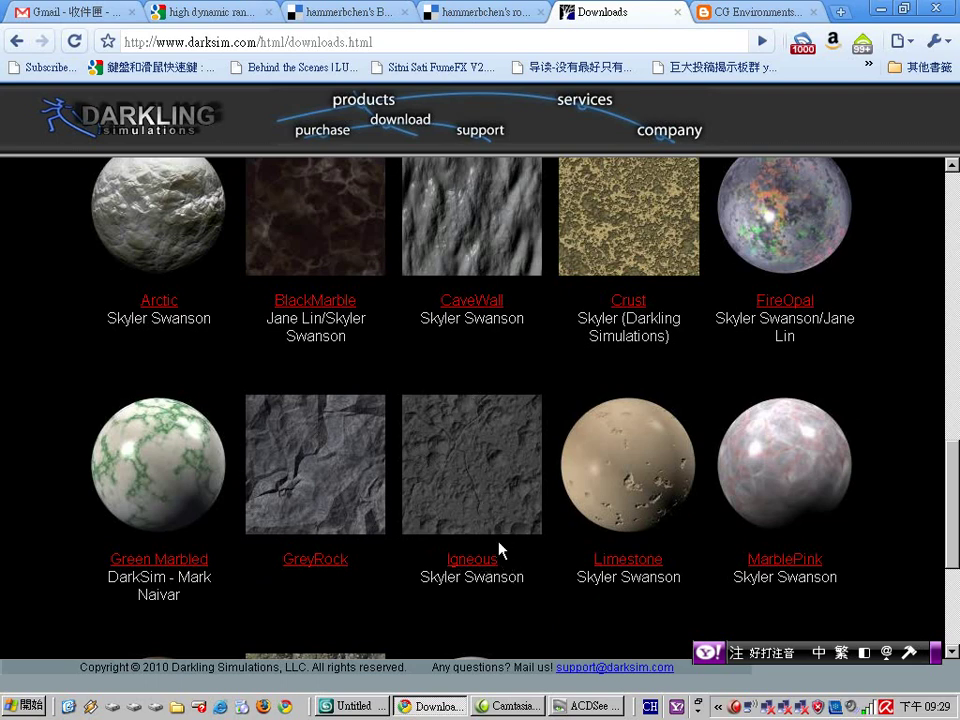
scroll(467, 388, "down", 2)
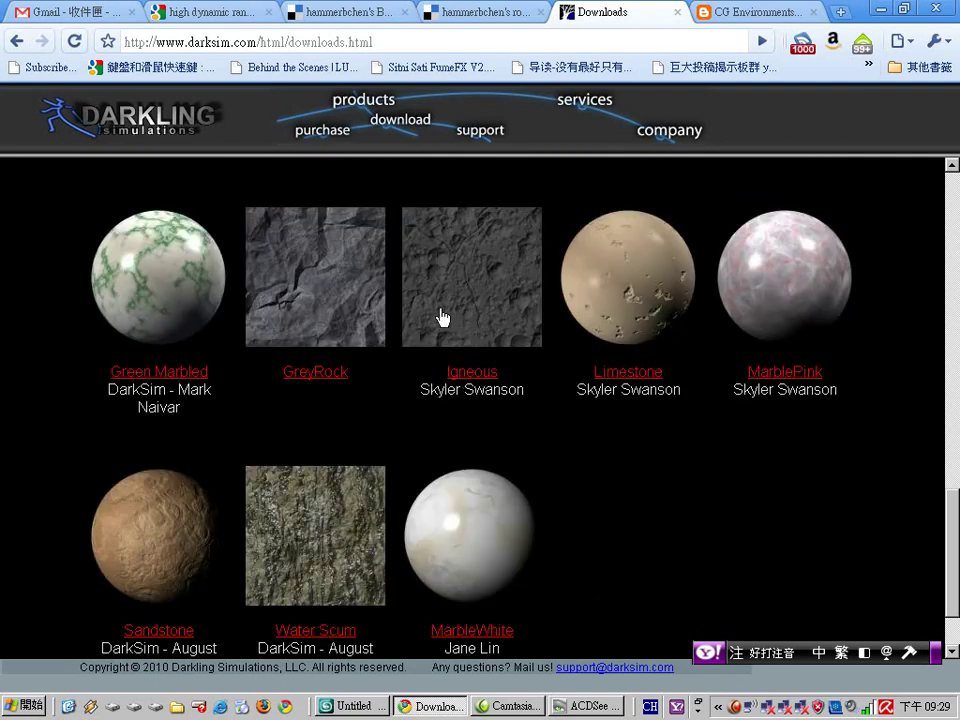
scroll(465, 355, "up", 1)
scroll(551, 349, "up", 10)
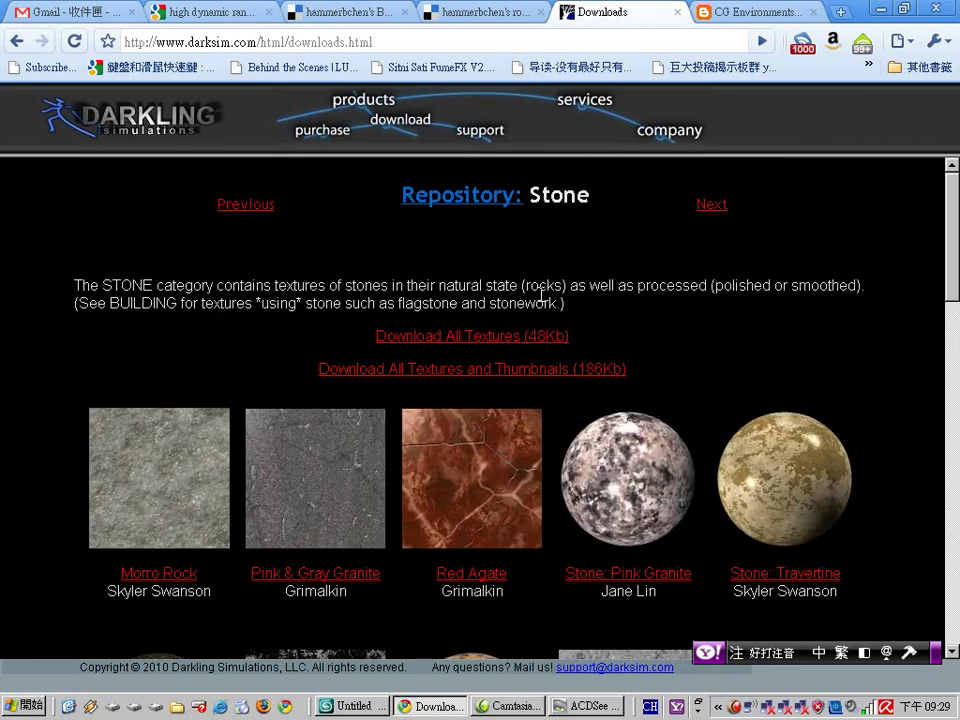
- Look up the site's DarkTree 2.5 downloads page and switch back to 3ds Max
left_click(405, 119)
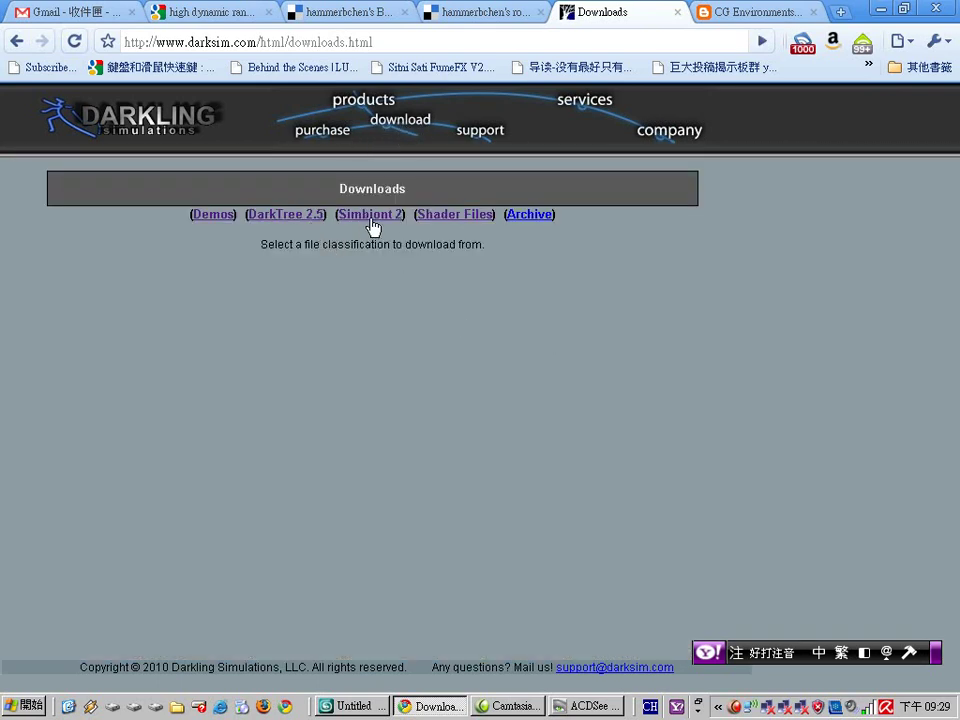
left_click(314, 224)
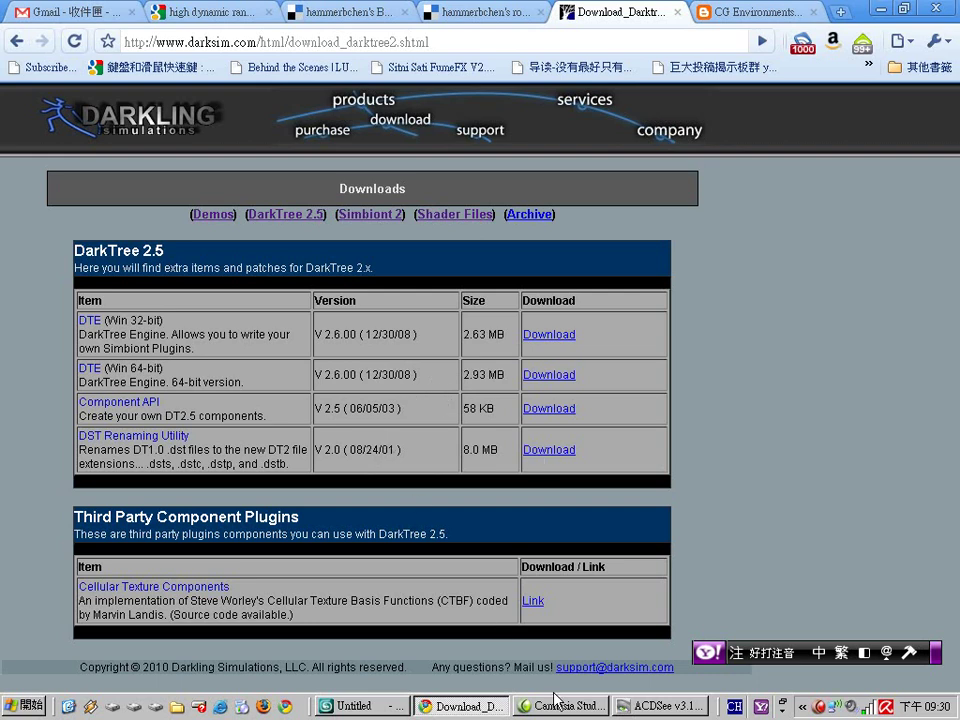
left_click(362, 707)
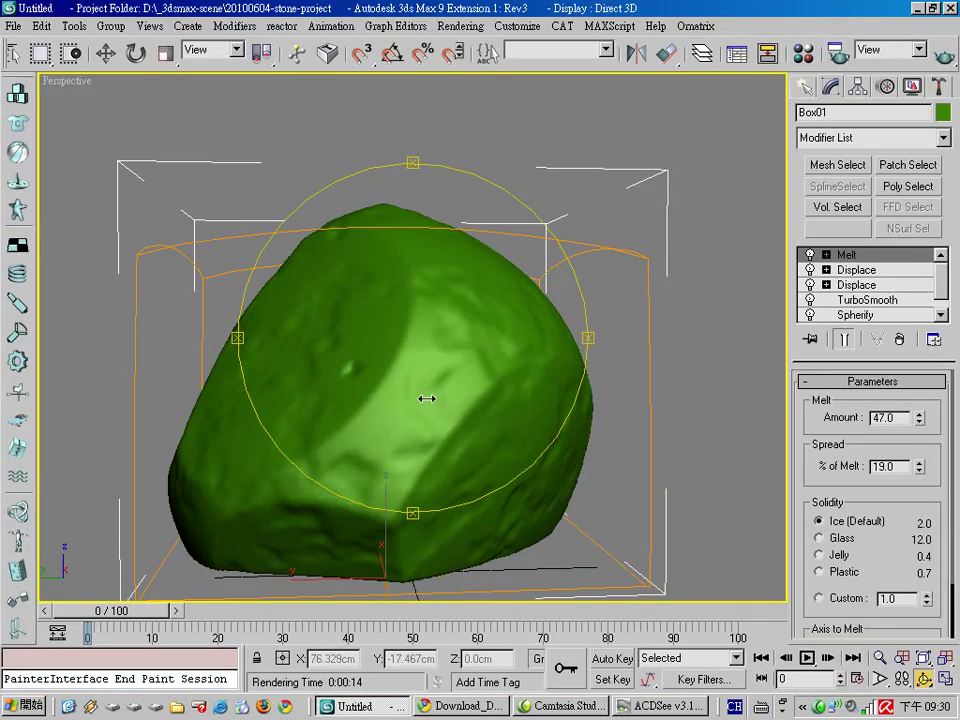
- Change the unused 09 - Default material to the SimbiontMAX type in the Material Editor
left_click(800, 52)
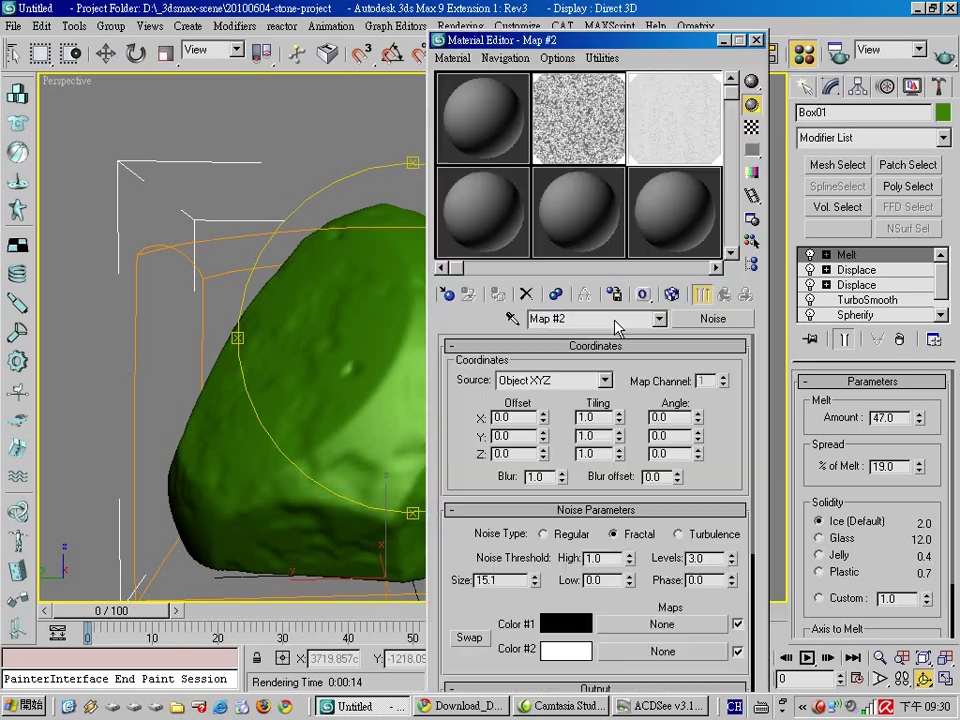
left_click(688, 225)
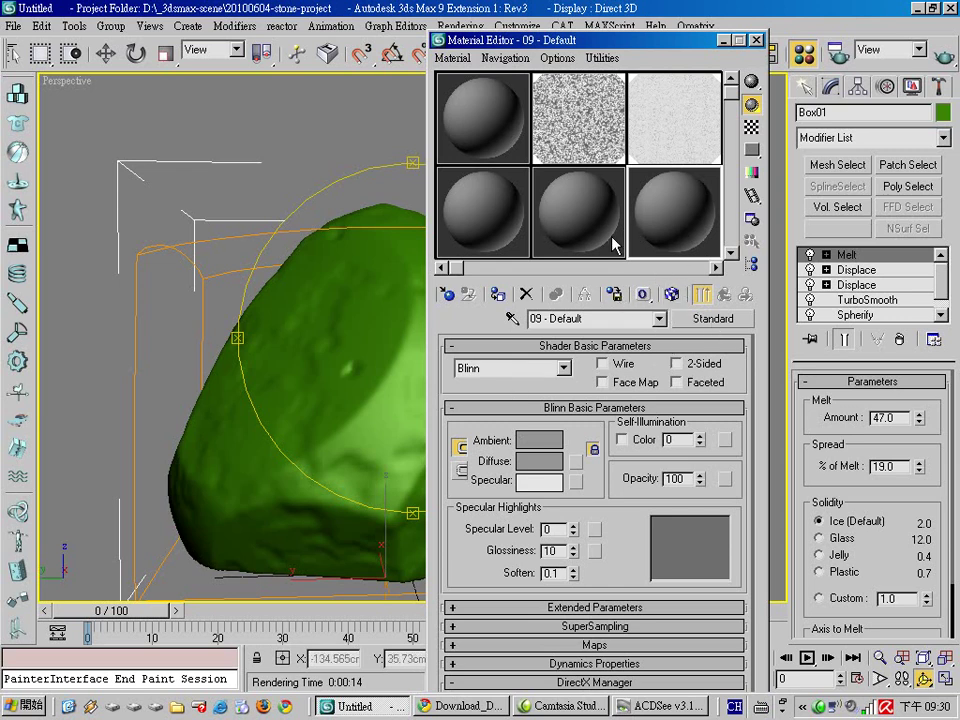
left_click(722, 320)
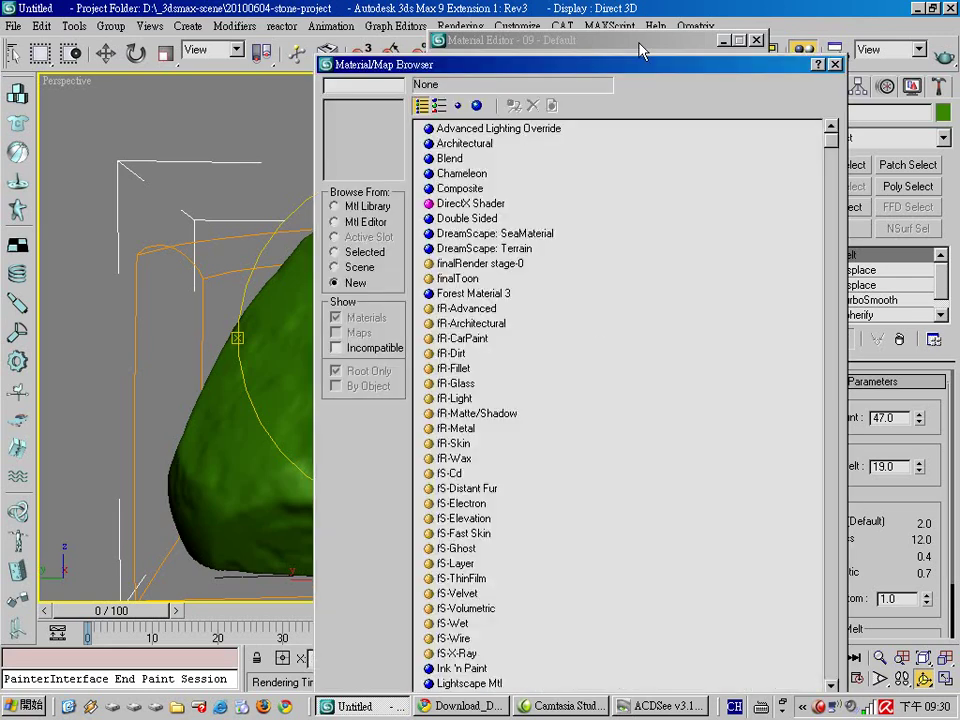
scroll(634, 461, "down", 5)
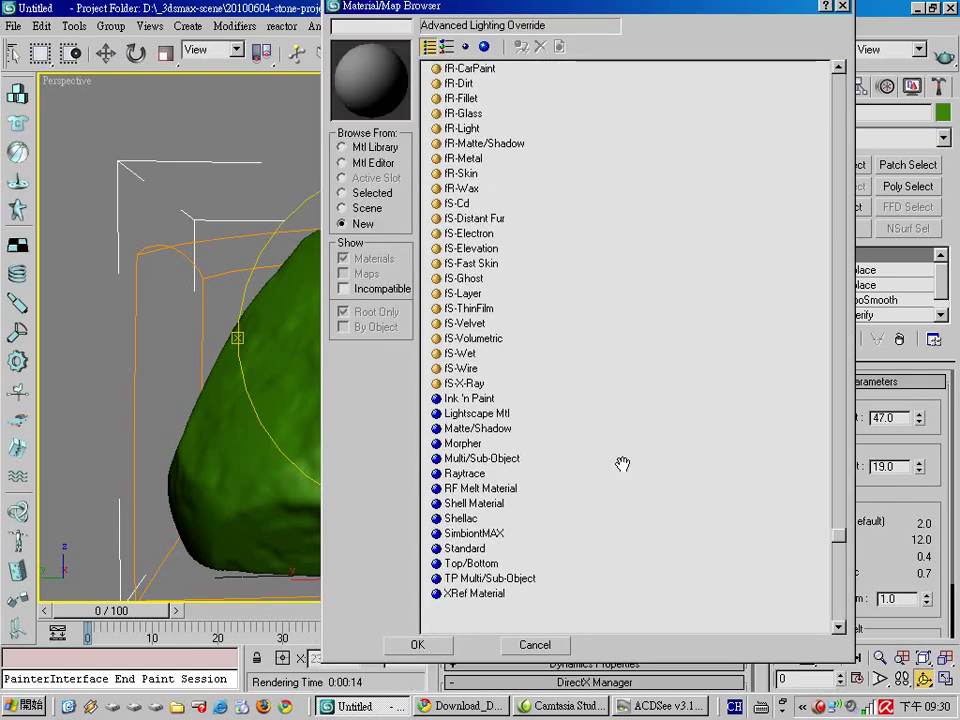
left_click(494, 535)
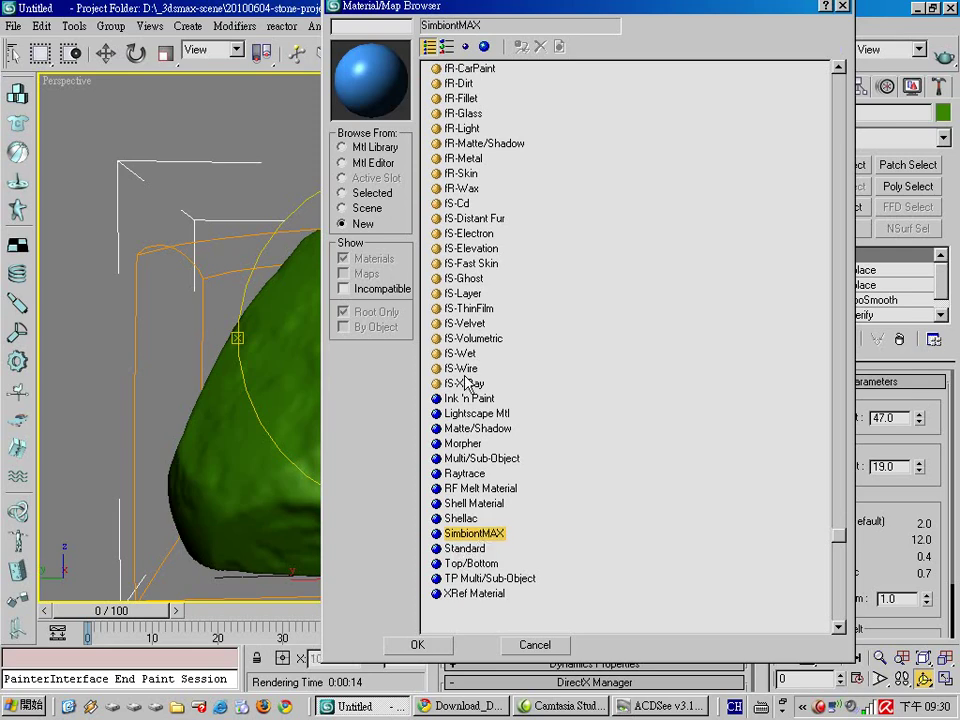
left_click(424, 644)
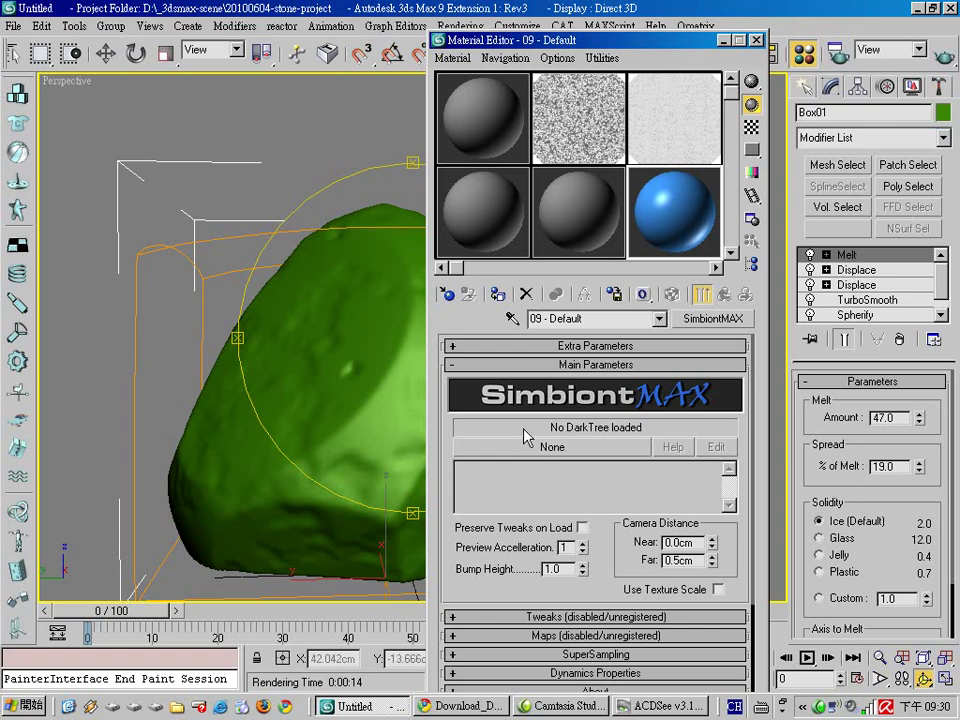
- Load the stoneIgneous.dsts DarkTree into the SimbiontMAX material and assign the material to the rock
scroll(445, 471, "down", 1)
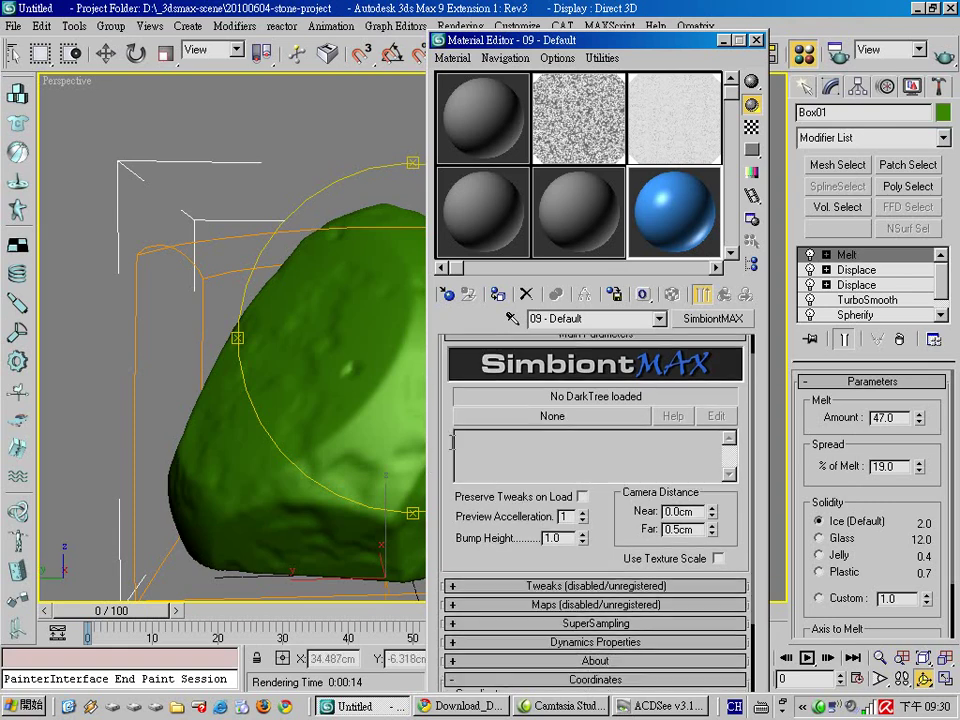
left_click(553, 416)
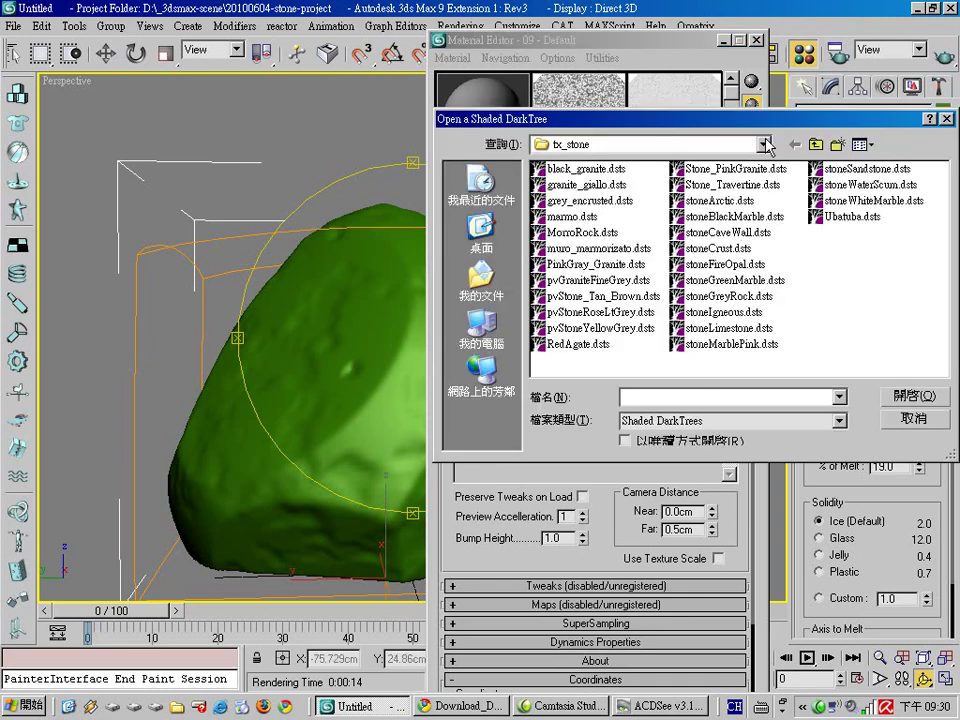
left_click_drag(506, 119, 354, 134)
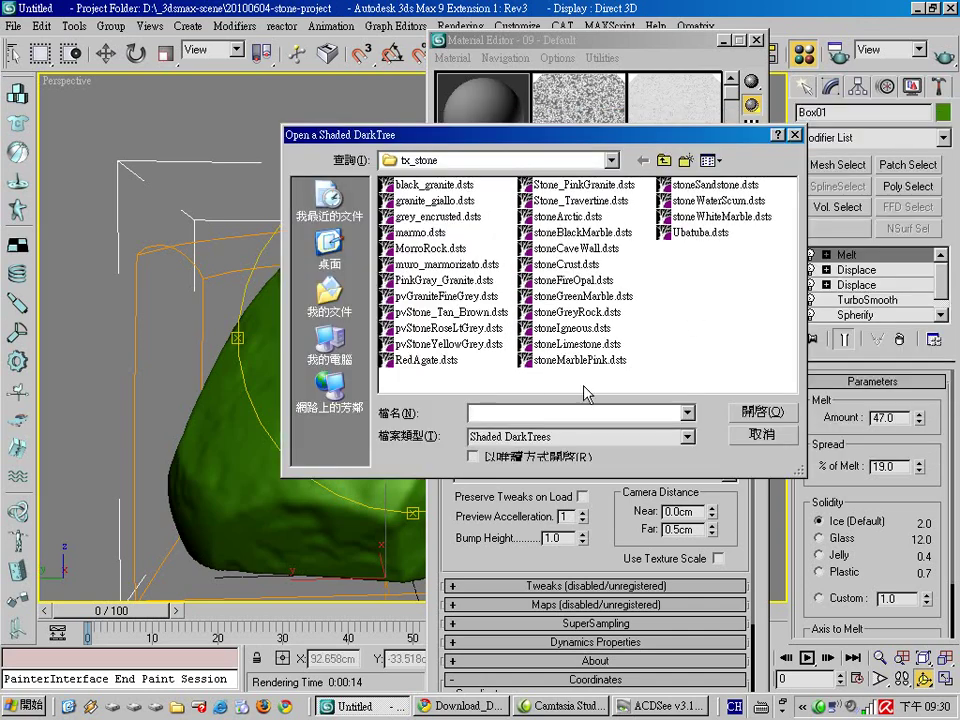
left_click(565, 328)
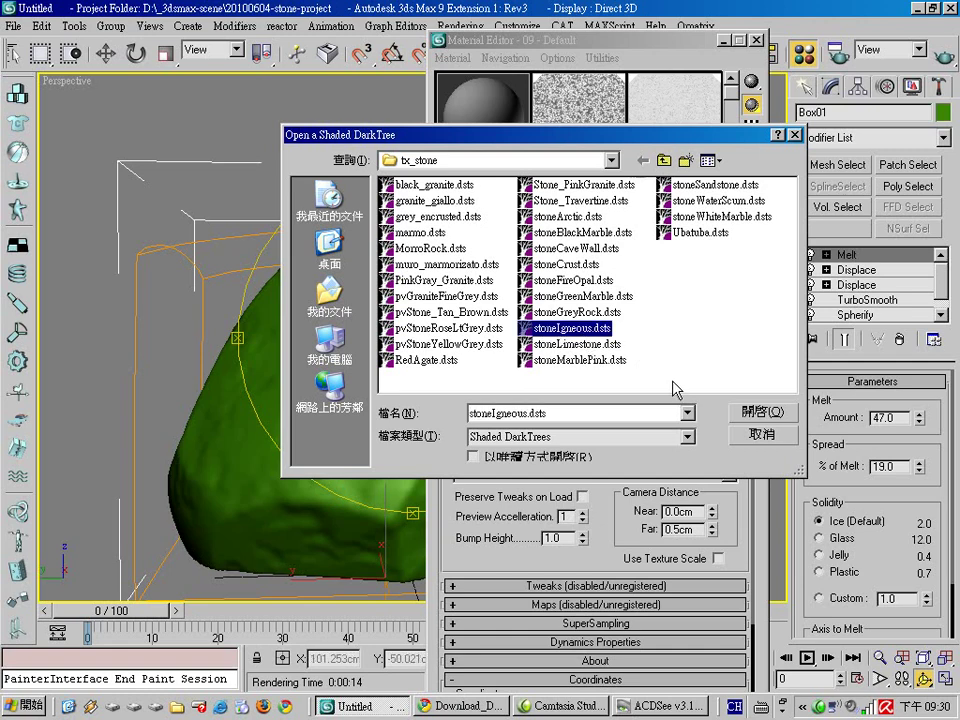
left_click(748, 410)
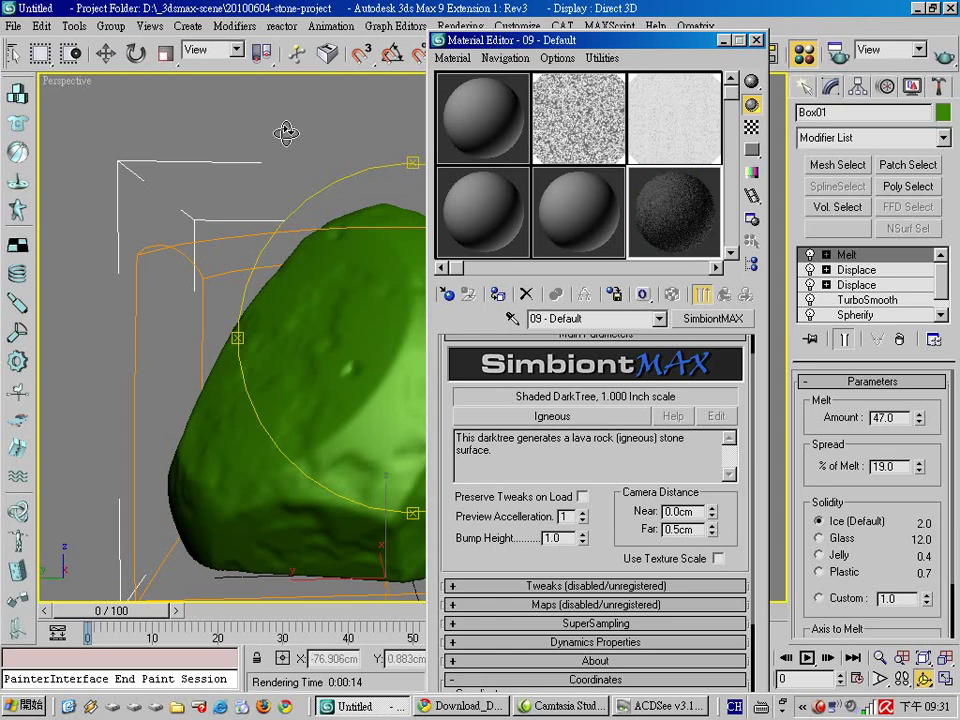
left_click(497, 294)
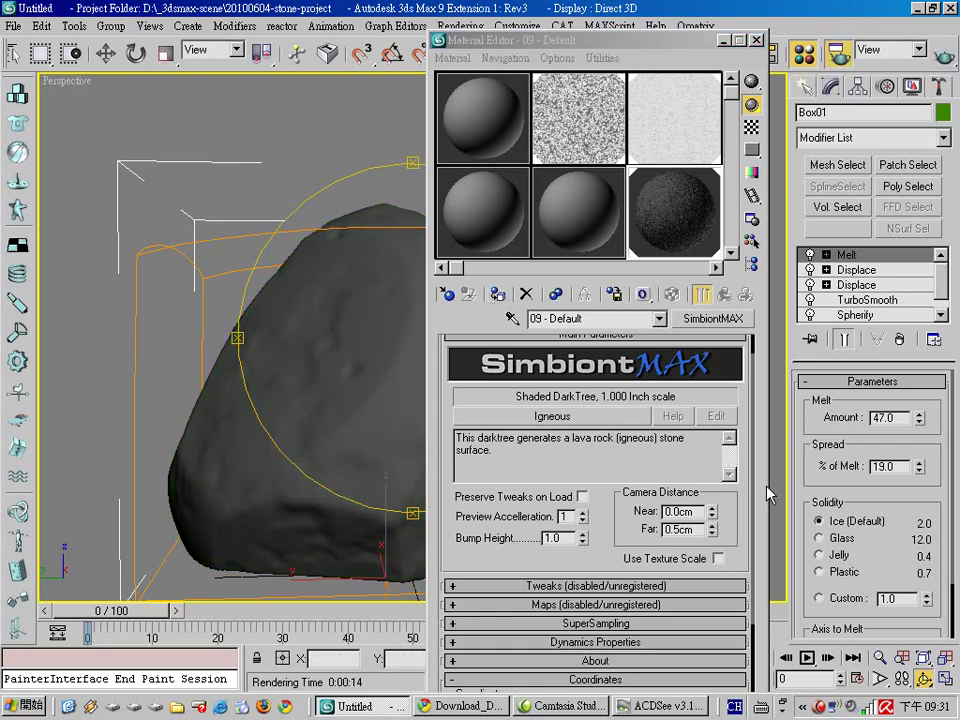
- Change the production renderer from finalRender stage-1 to the Default Scanline Renderer
key("F10")
scroll(655, 521, "down", 5)
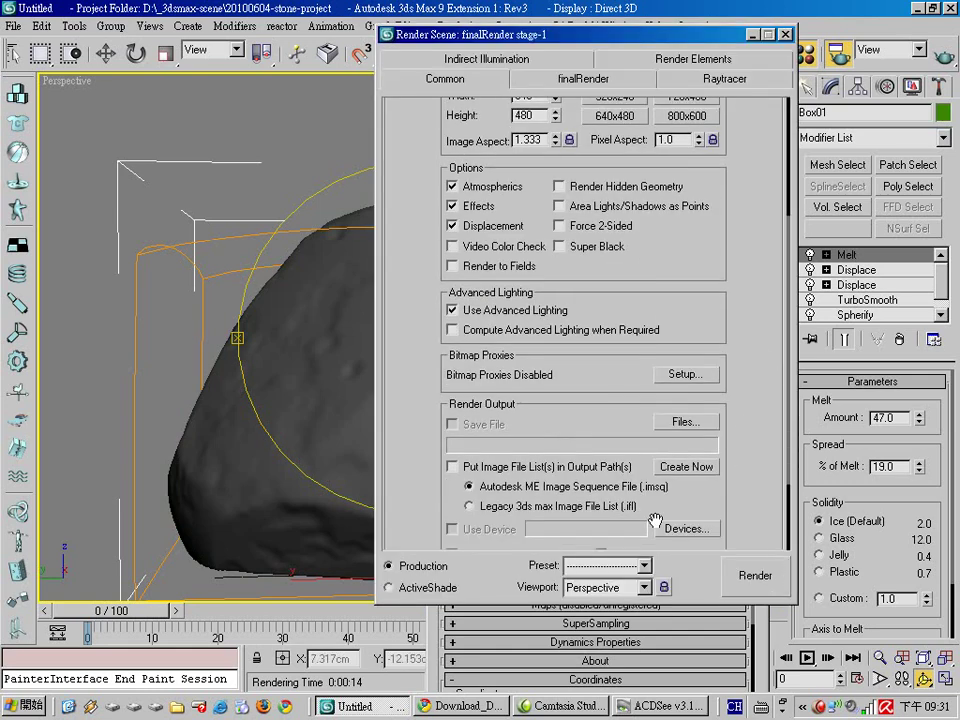
left_click(487, 58)
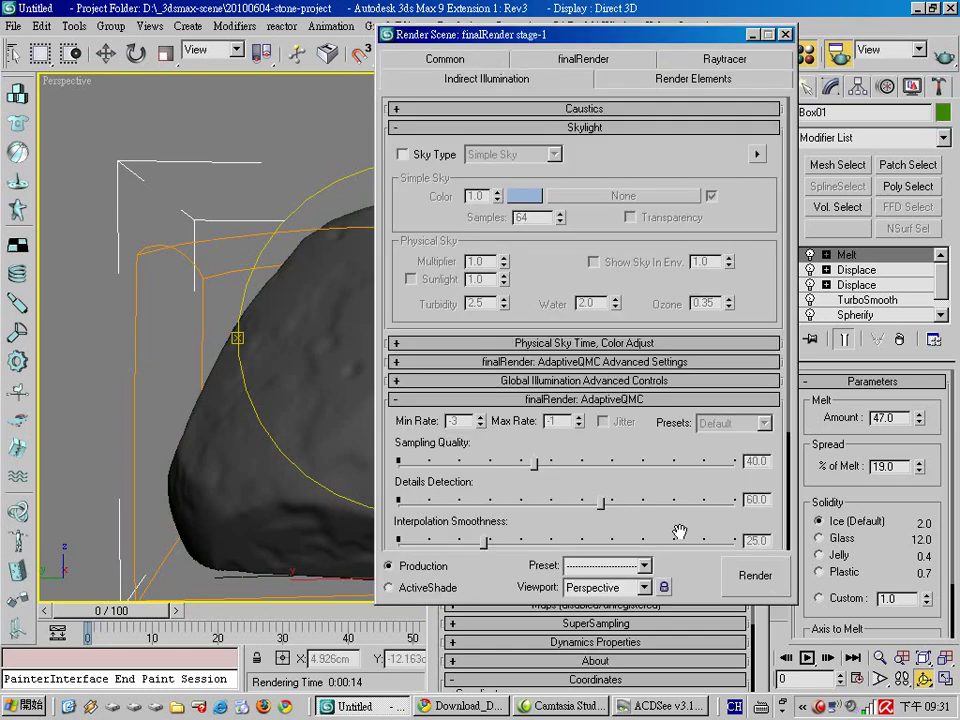
left_click_drag(679, 531, 679, 374)
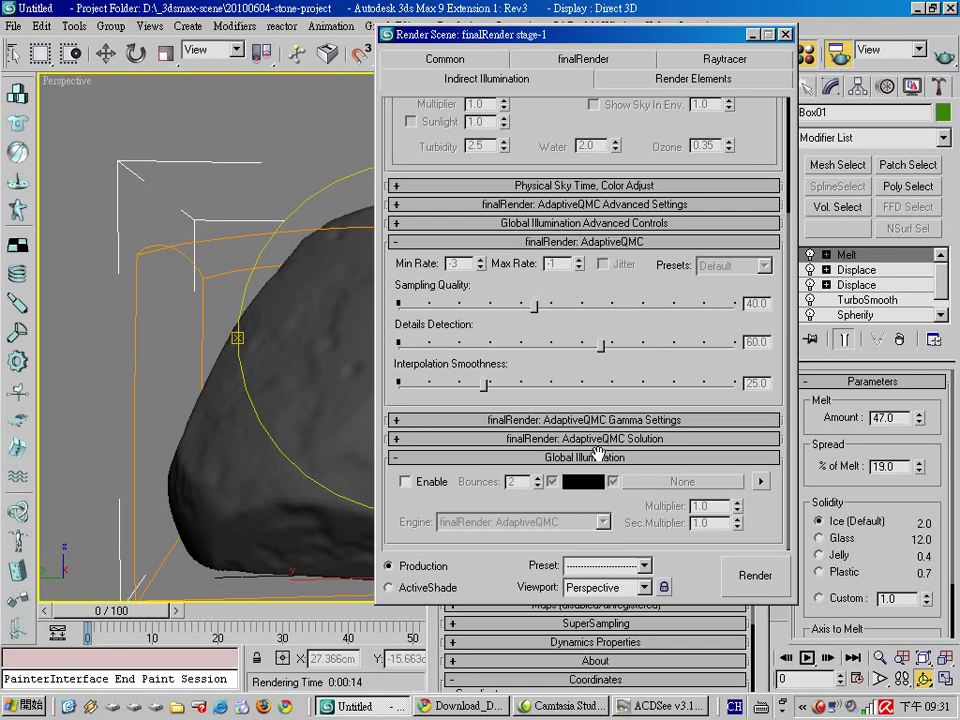
left_click(445, 58)
scroll(780, 287, "down", 3)
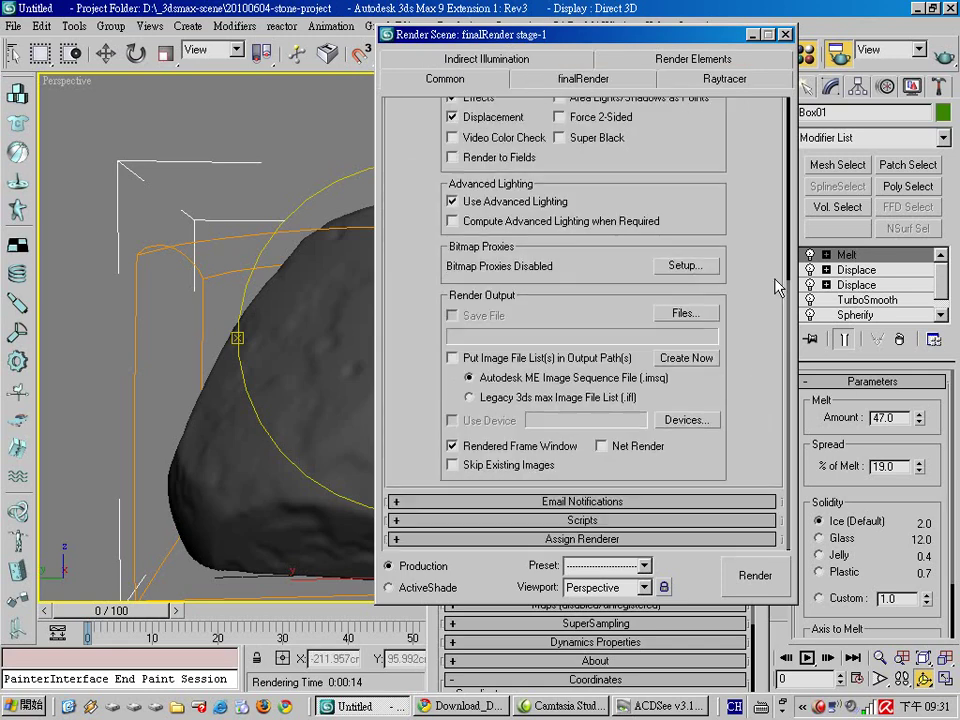
left_click(628, 538)
left_click(677, 458)
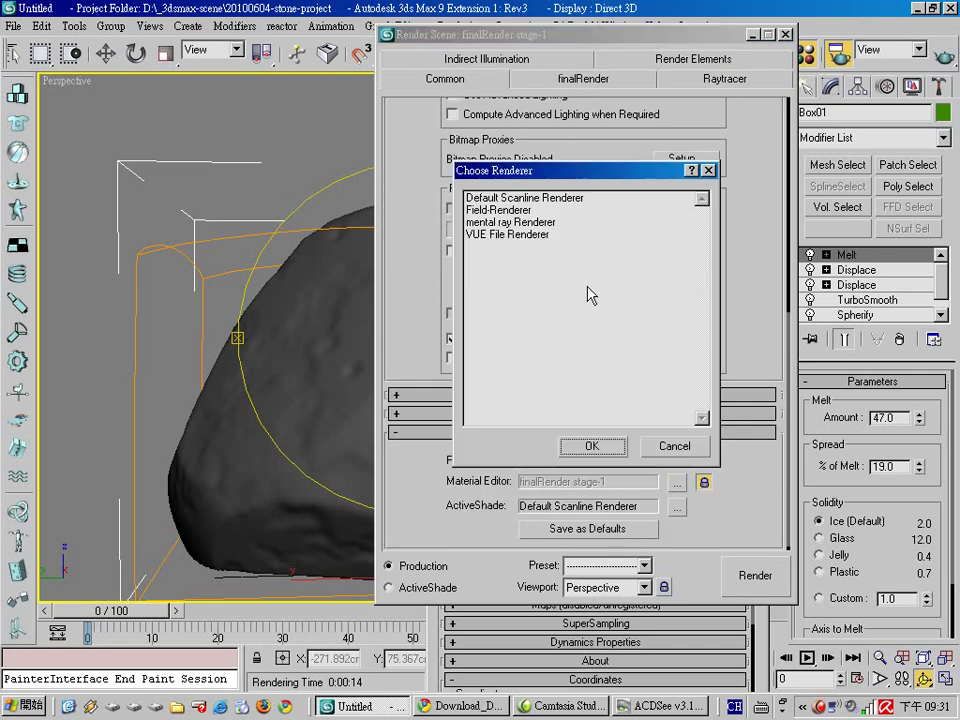
double_click(560, 199)
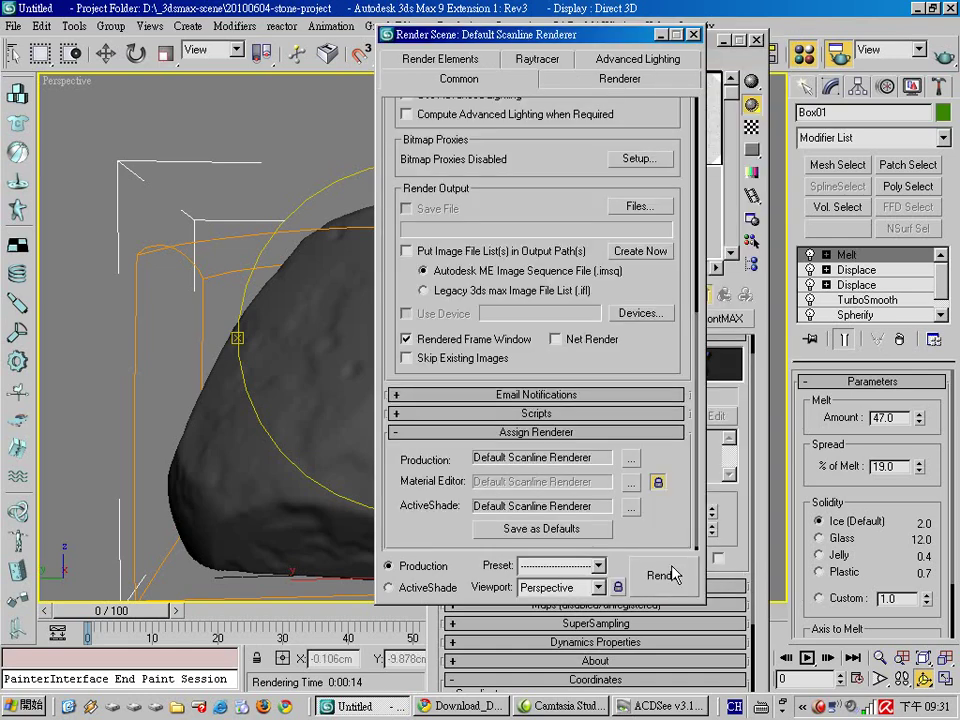
- Test-render the igneous rock in the Perspective view, stop the render partway, and clear the render settings and Material Editor out of view
left_click(688, 562)
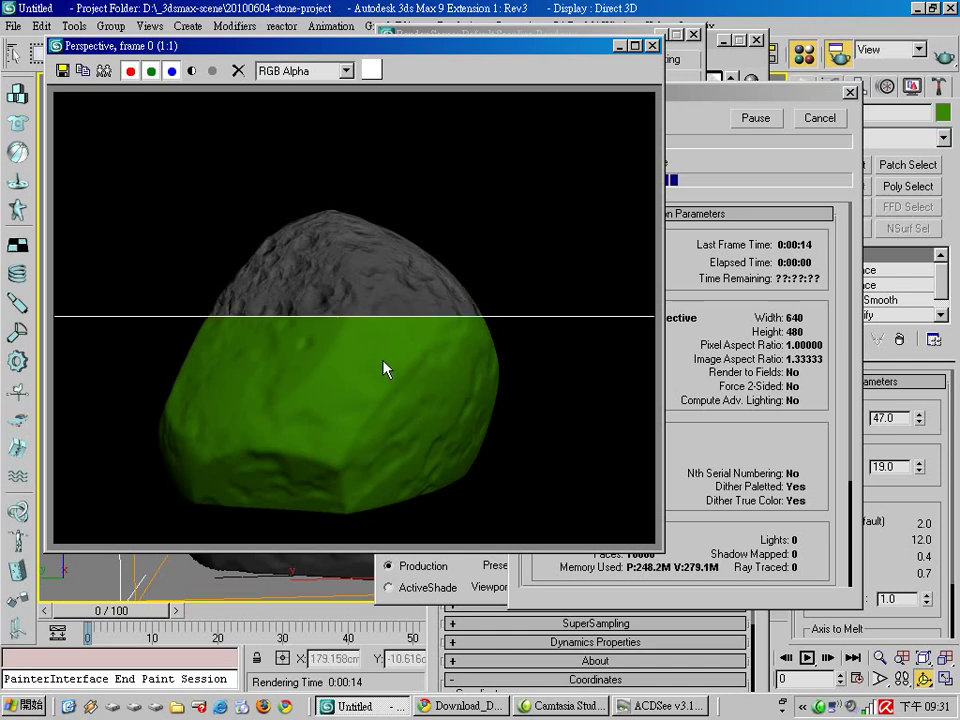
scroll(384, 368, "up", 1)
scroll(390, 370, "down", 1)
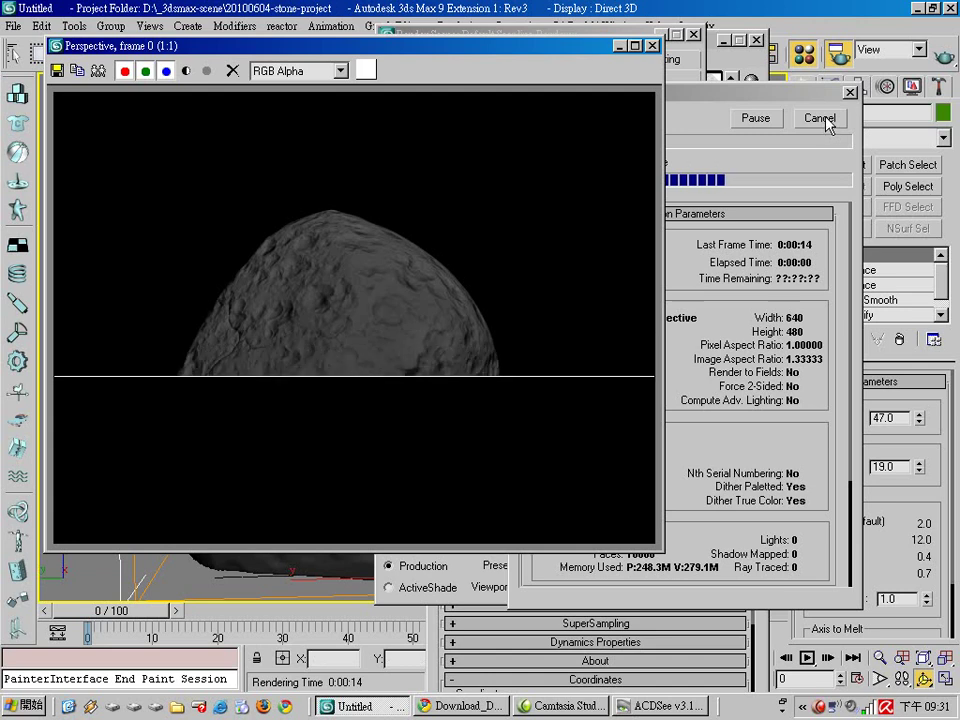
left_click(820, 118)
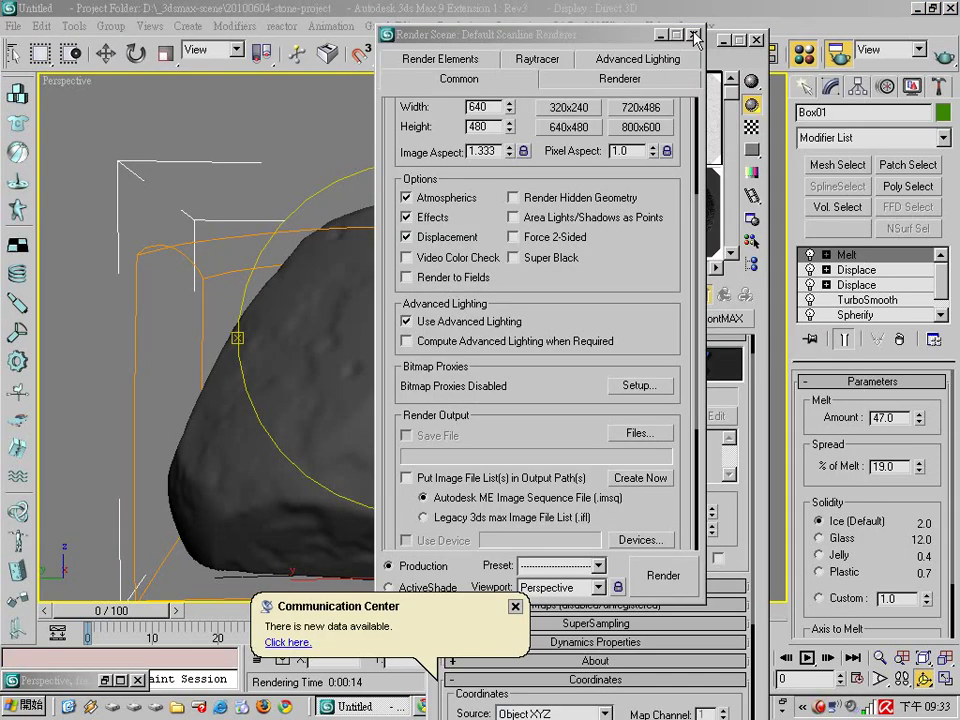
left_click(695, 37)
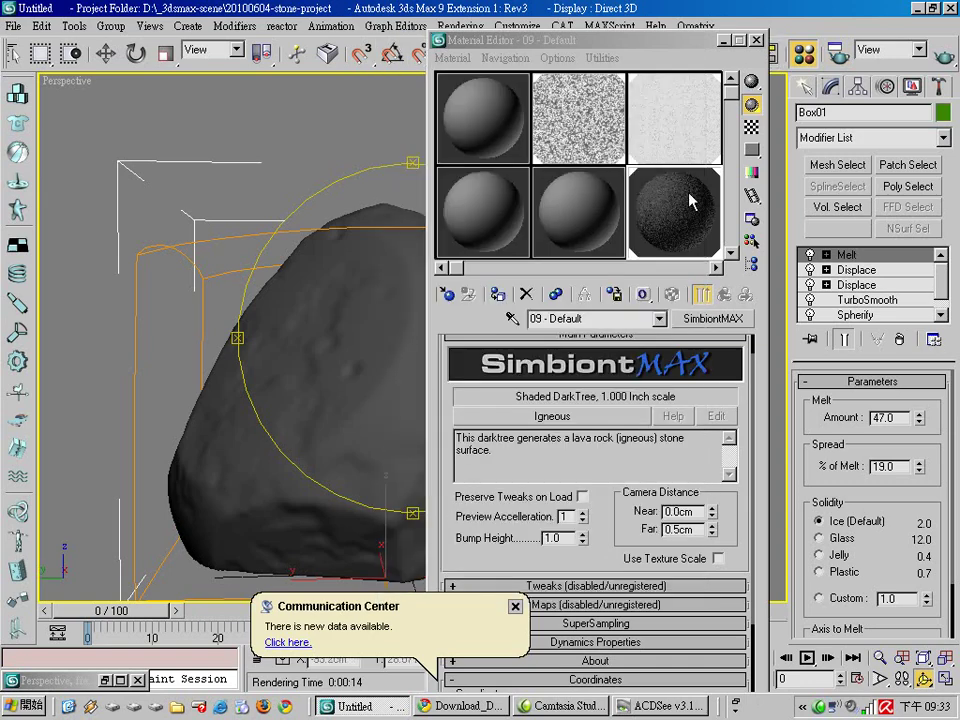
left_click(723, 41)
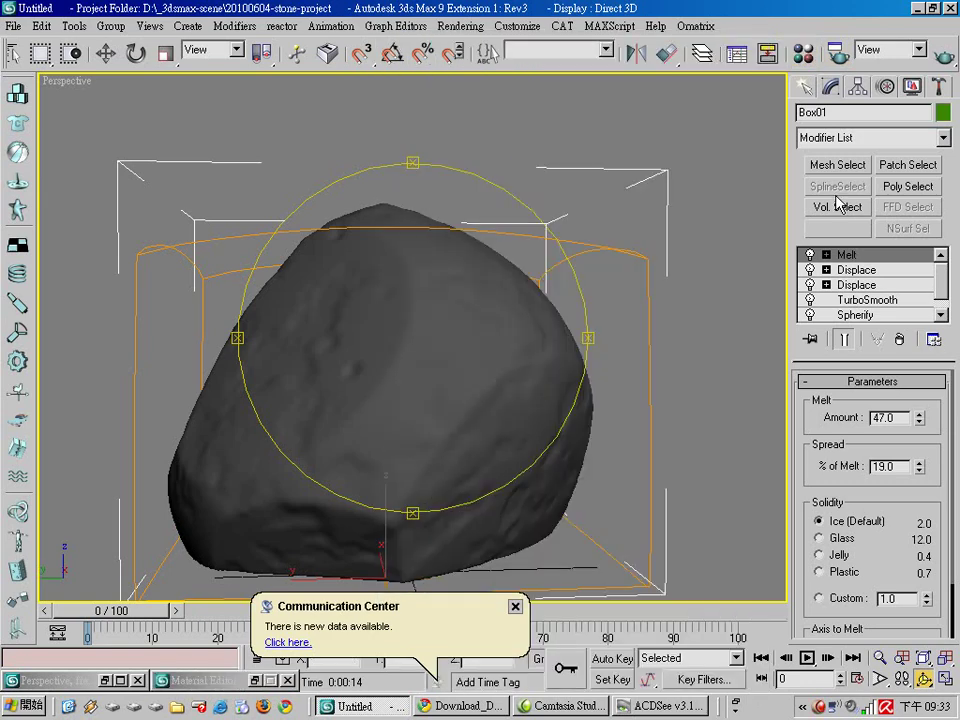
- Set the Strength of the lower Displace modifier, the one using the Cellular map, to 2.0 cm
left_click(858, 285)
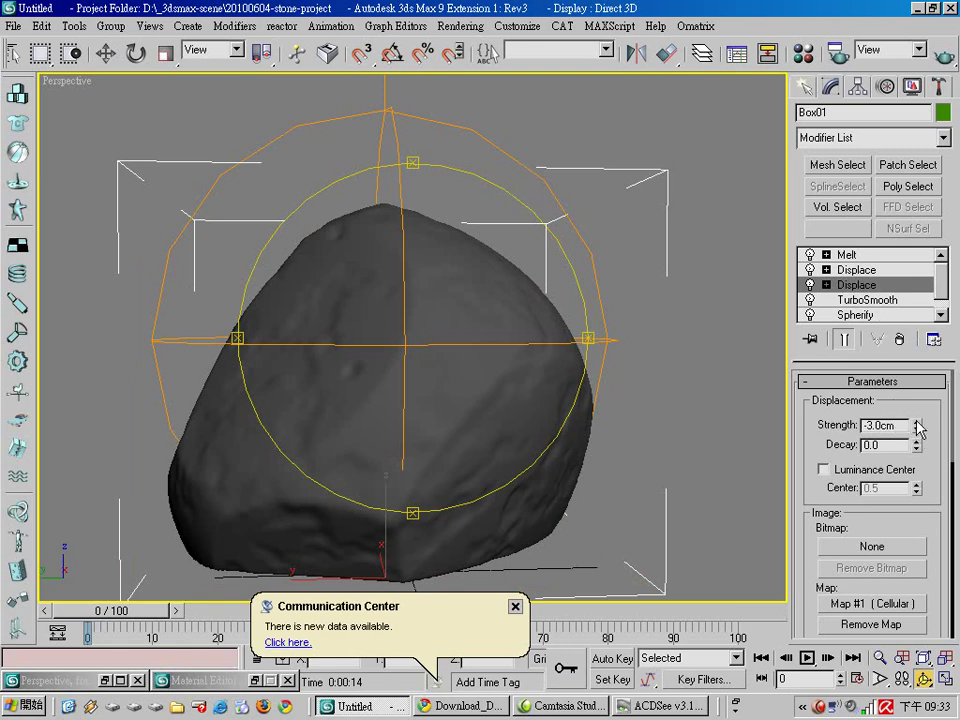
mouse_move(917, 428)
left_mouse_down()
mouse_move(917, 418)
mouse_move(921, 461)
mouse_move(921, 432)
mouse_move(895, 424)
left_mouse_up()
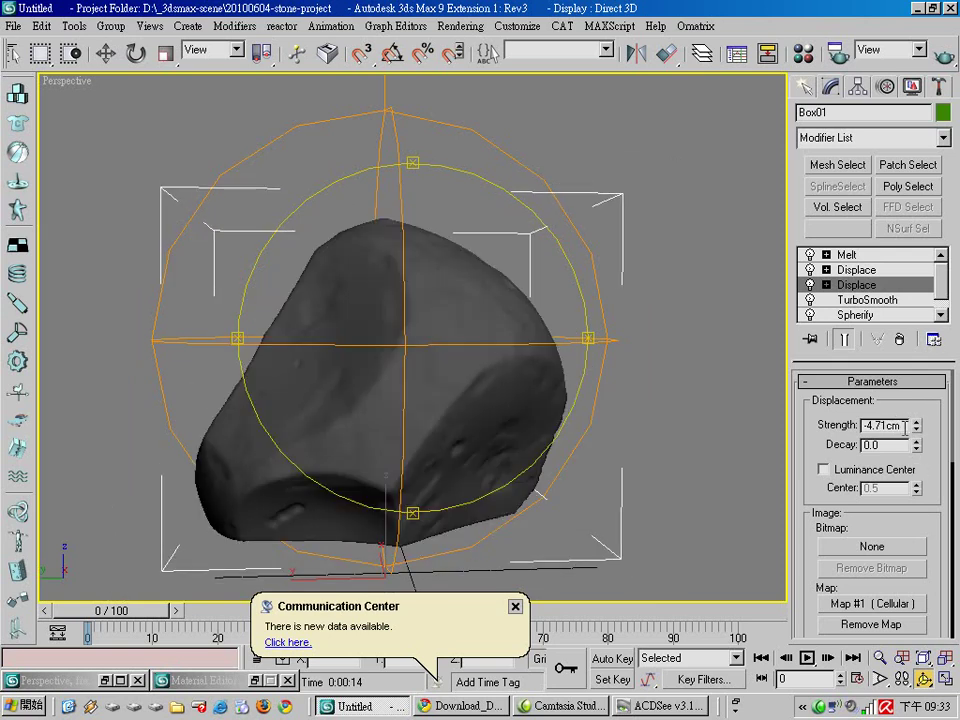
double_click(880, 425)
type("2")
key("Return")
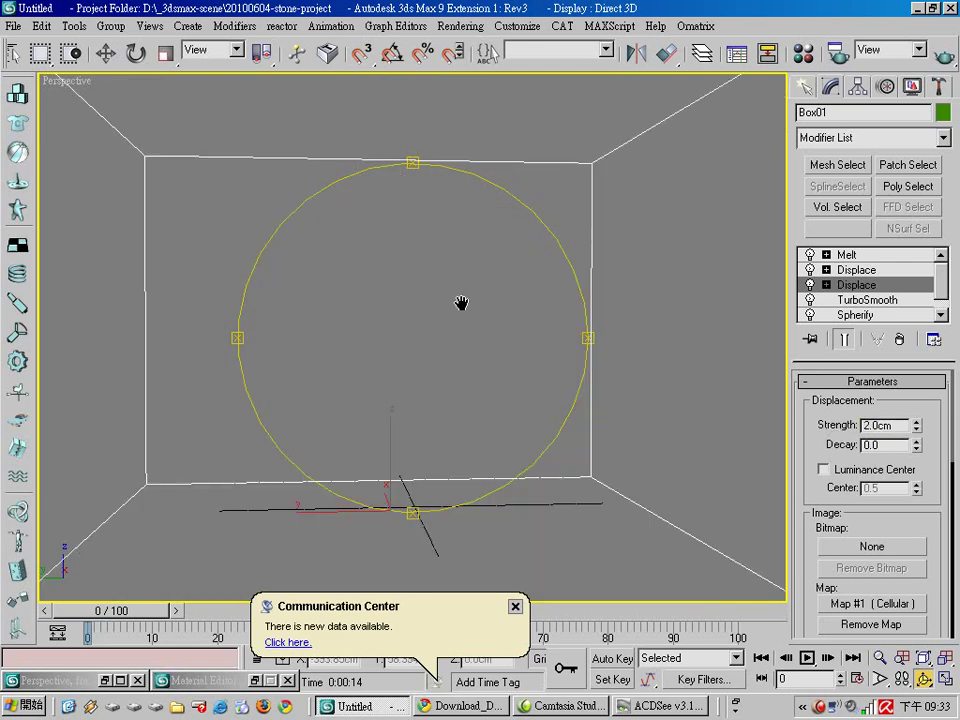
left_click_drag(450, 377, 441, 392)
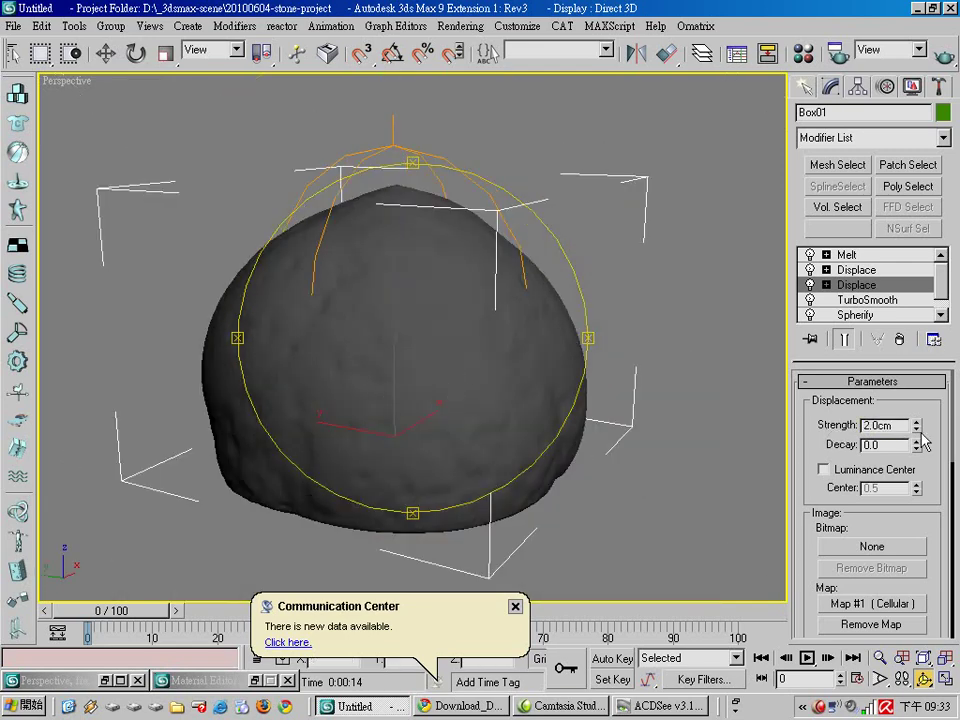
- Reduce the cell size of the Cellular map Map #1 to 111.7 and check the rock's shape
left_click(805, 54)
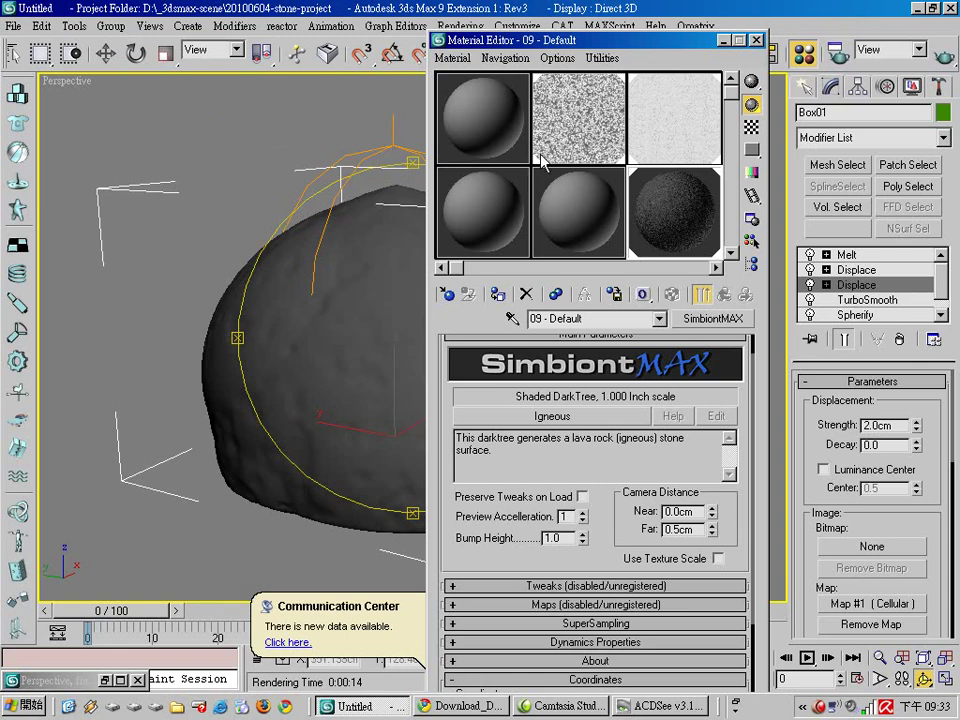
left_click(583, 138)
left_click_drag(446, 408, 450, 290)
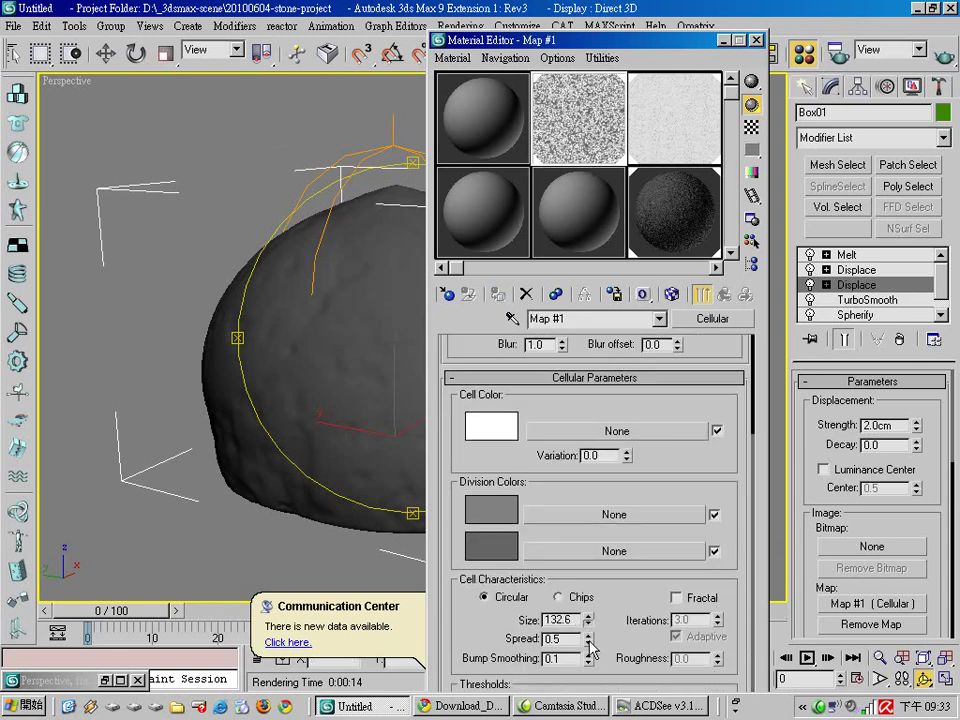
left_click_drag(588, 621, 576, 110)
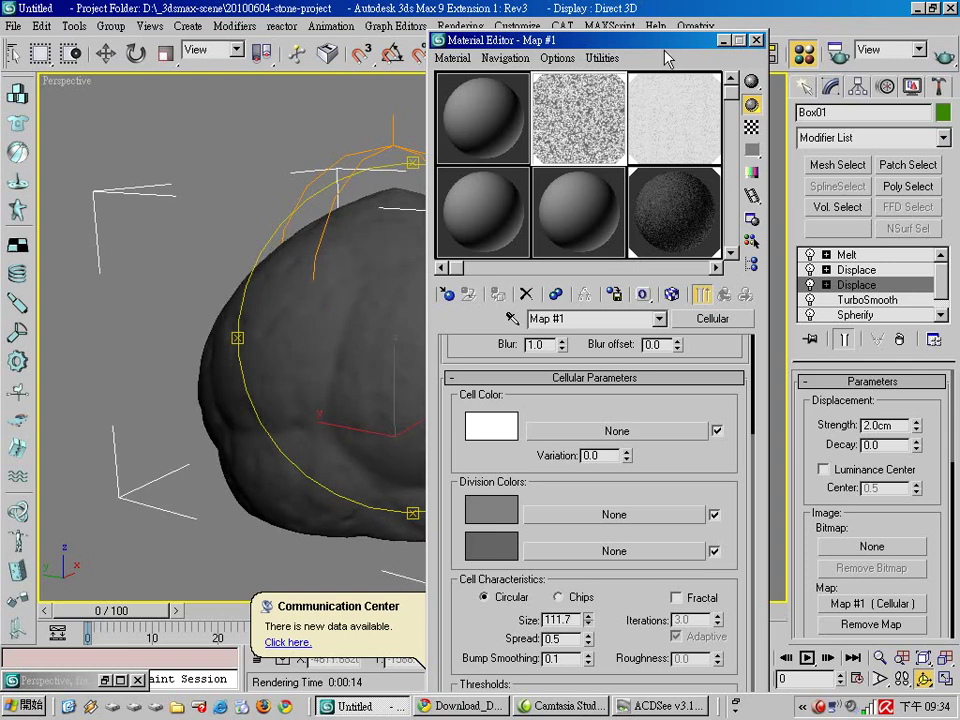
left_click(757, 40)
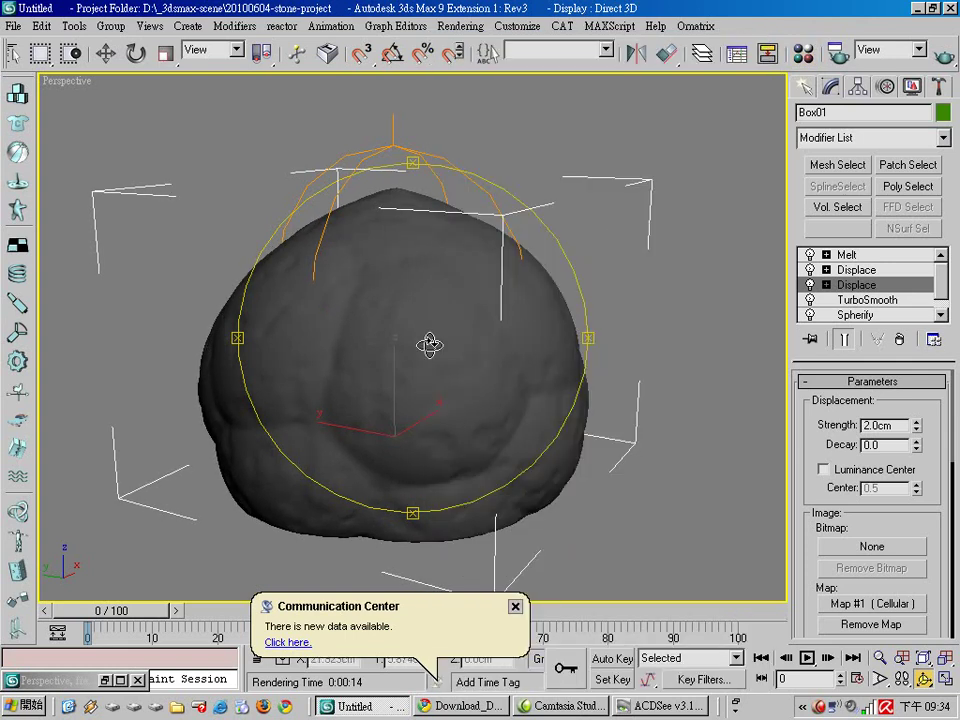
left_click_drag(389, 390, 331, 313)
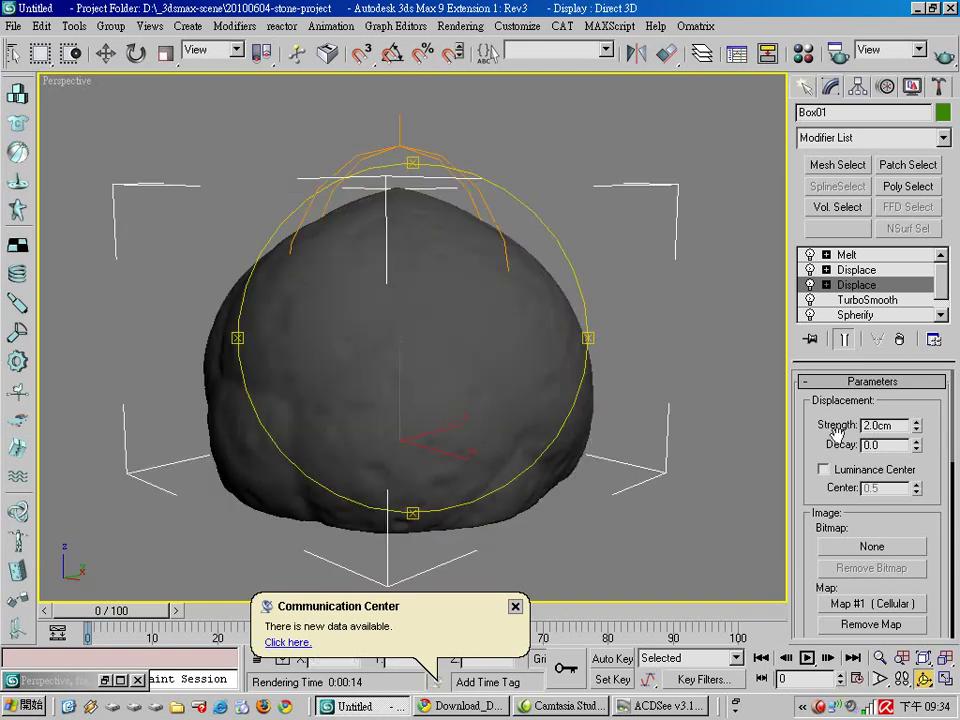
- Set the cell size of the Cellular map Map #1 to 80.0 and inspect the rock from another side
left_click(803, 53)
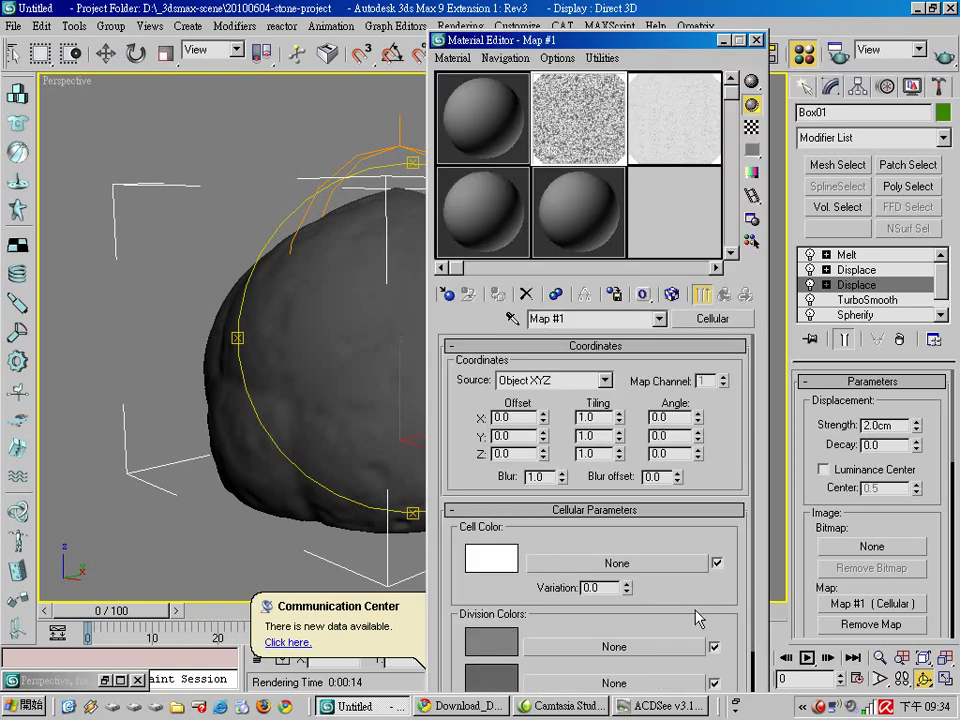
left_click_drag(720, 582, 720, 424)
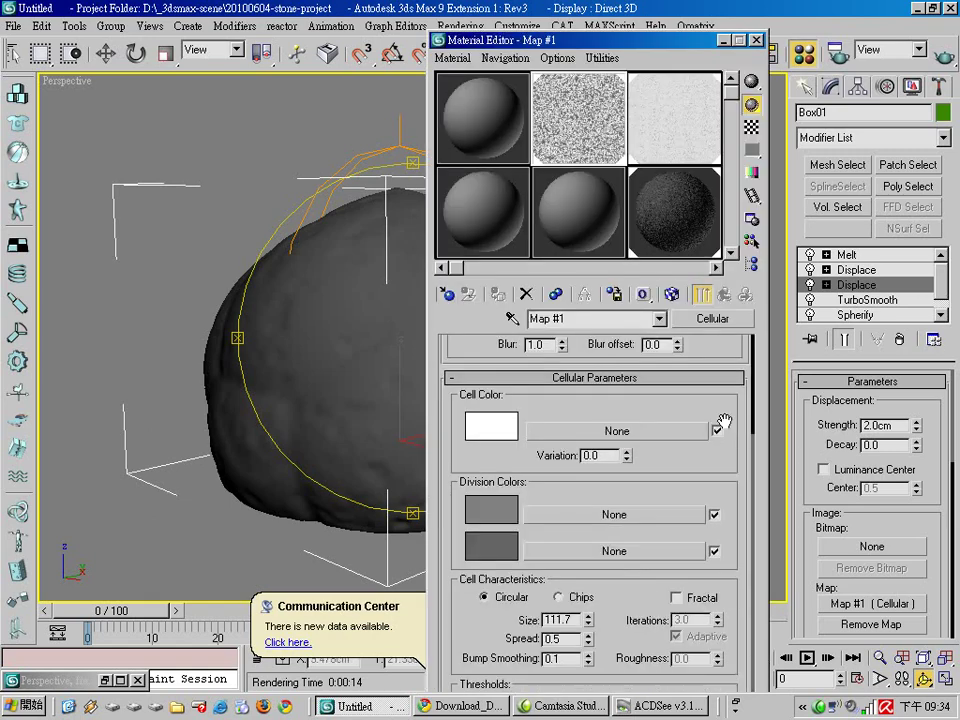
double_click(566, 620)
type("80.0")
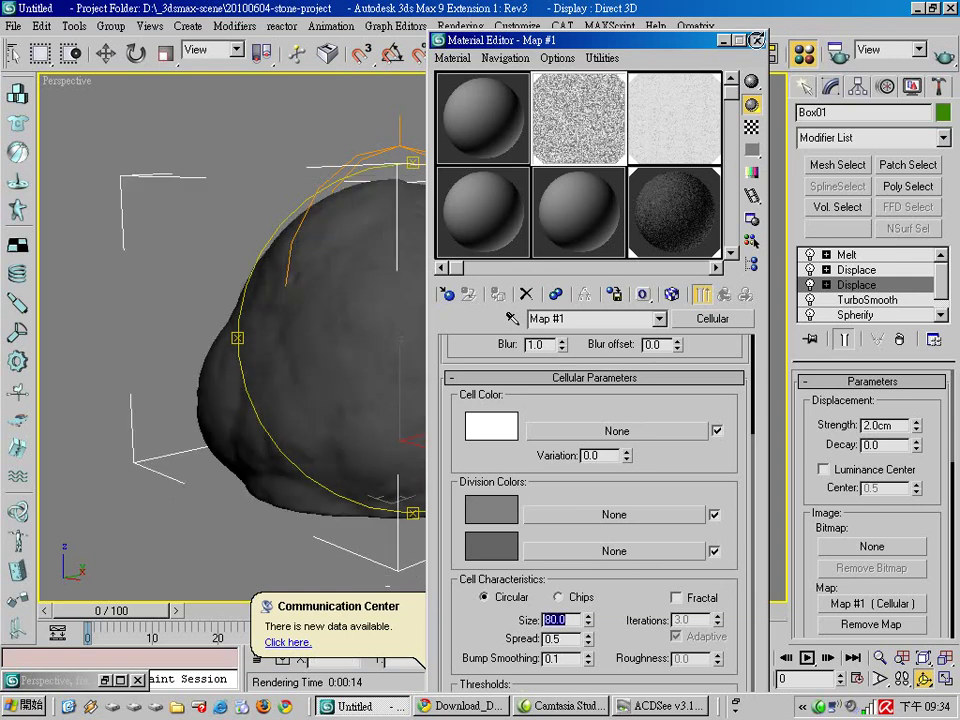
left_click(756, 40)
scroll(425, 400, "up", 5)
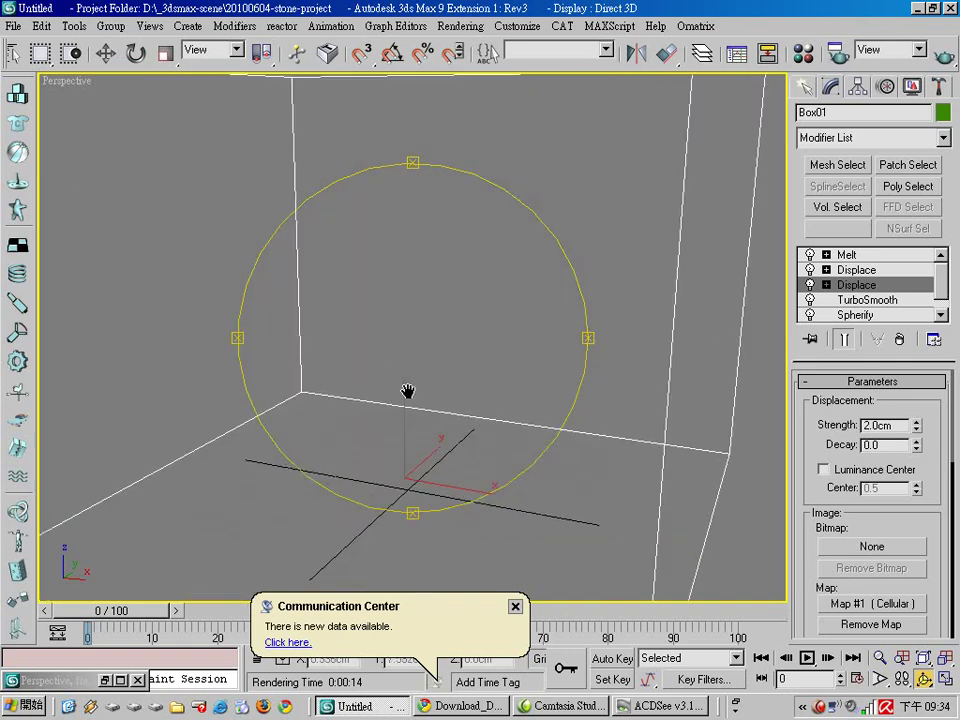
middle_click_drag(407, 390, 429, 403)
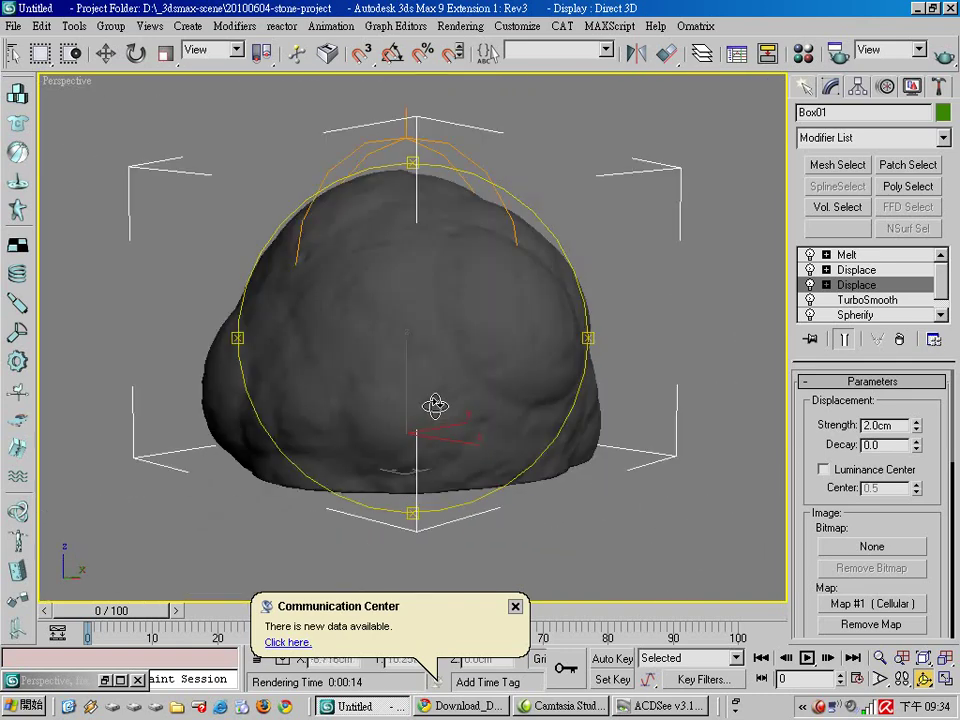
- Load the stoneSandstone.dsts DarkTree into the rock's 09 - Default SimbiontMAX material
left_click(808, 48)
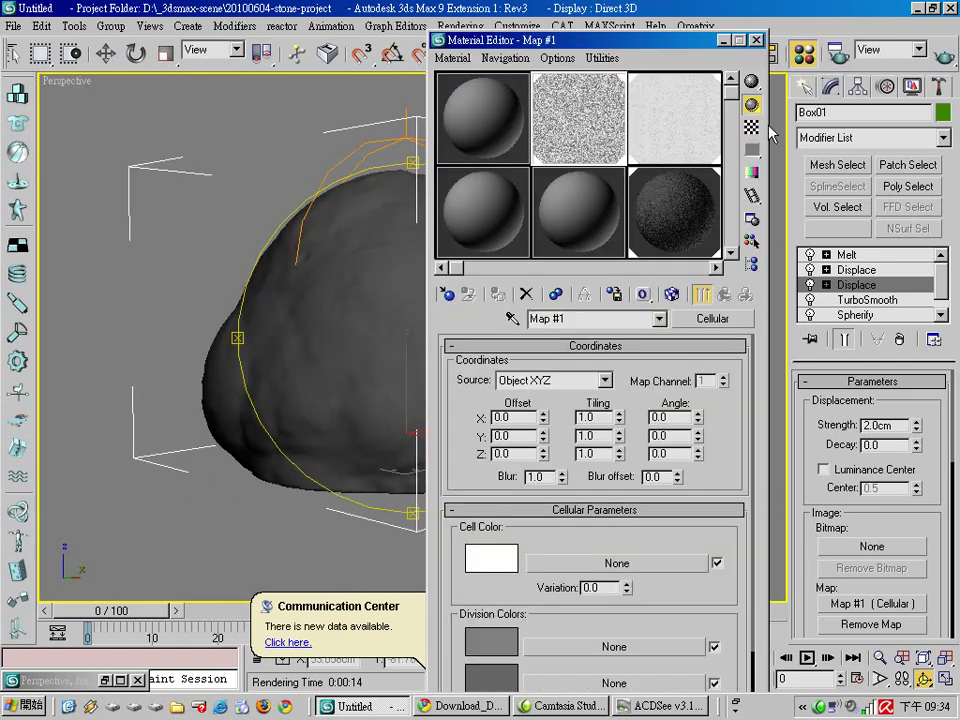
left_click(681, 208)
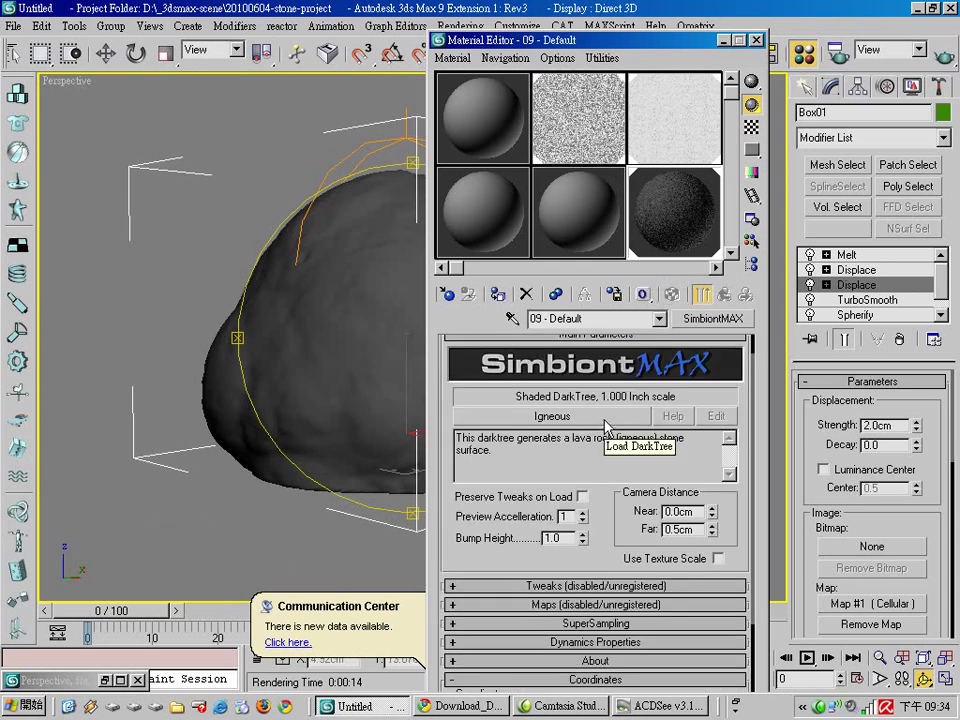
left_click(607, 425)
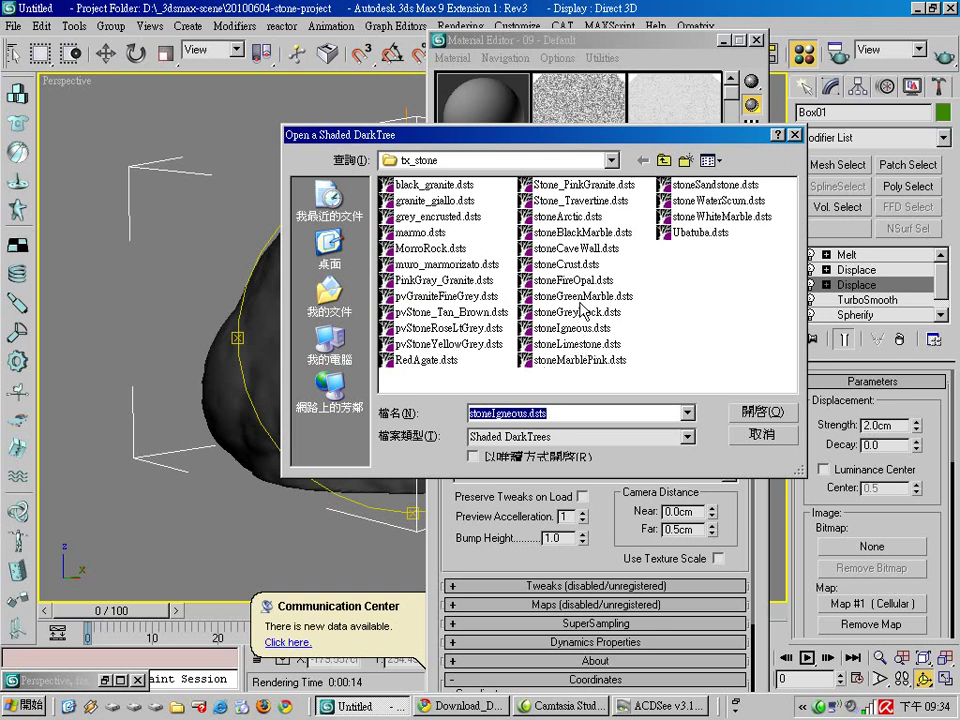
left_click(713, 184)
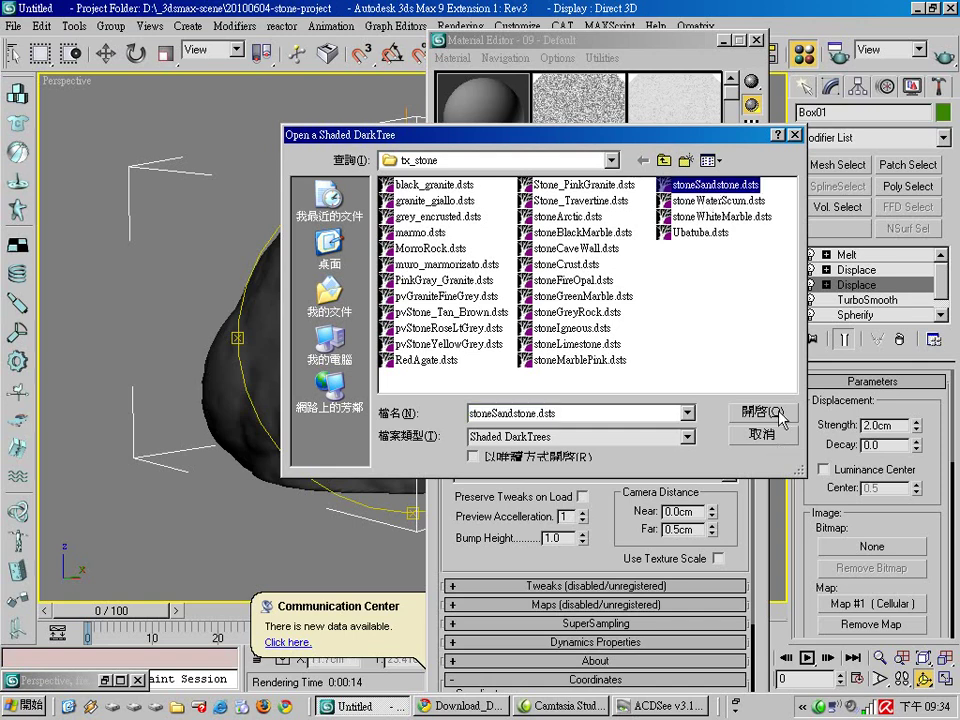
left_click(780, 412)
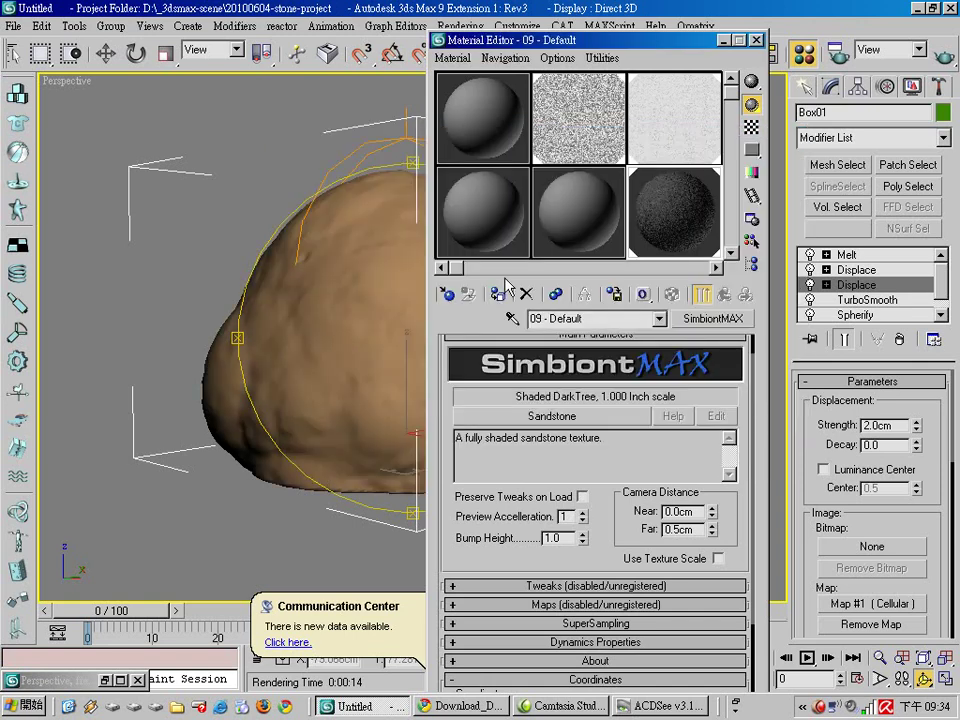
- Test-render the sandstone rock in the Perspective view and cancel the render partway
left_click(757, 40)
left_click(943, 58)
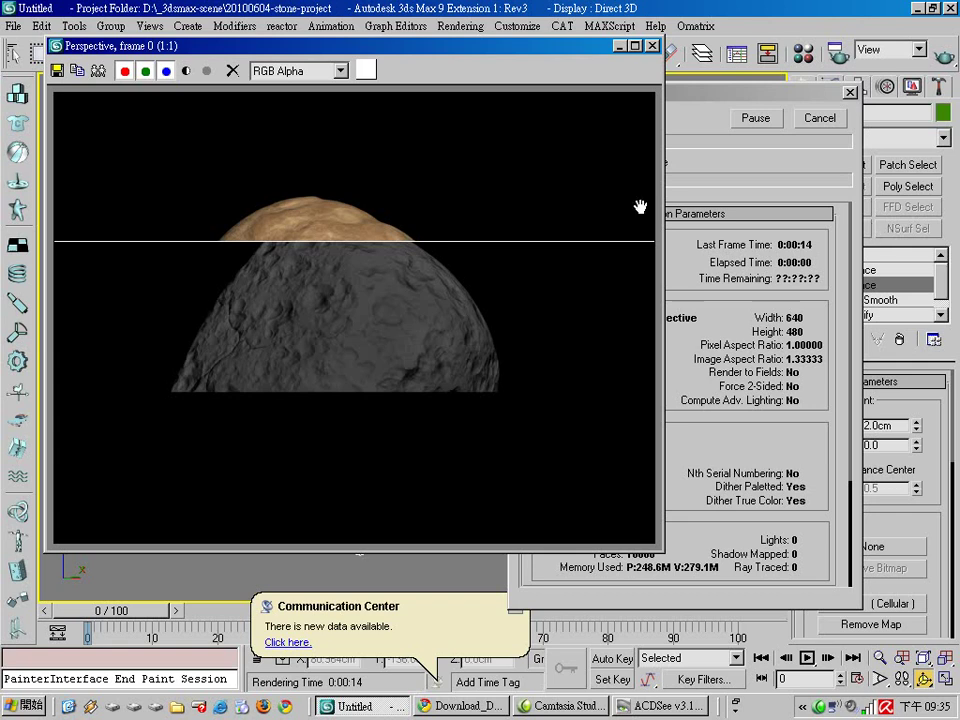
left_click(817, 119)
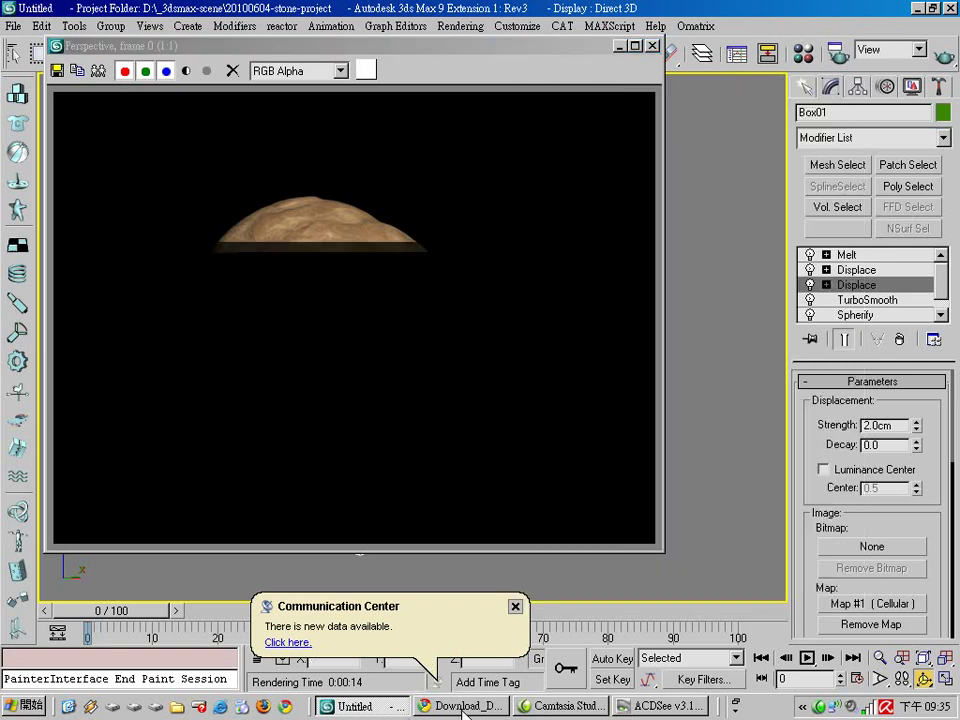
- Switch to ACDSee and select stoneIgneous-02.jpg among the stone renders in the renderoutput folder
left_click(458, 706)
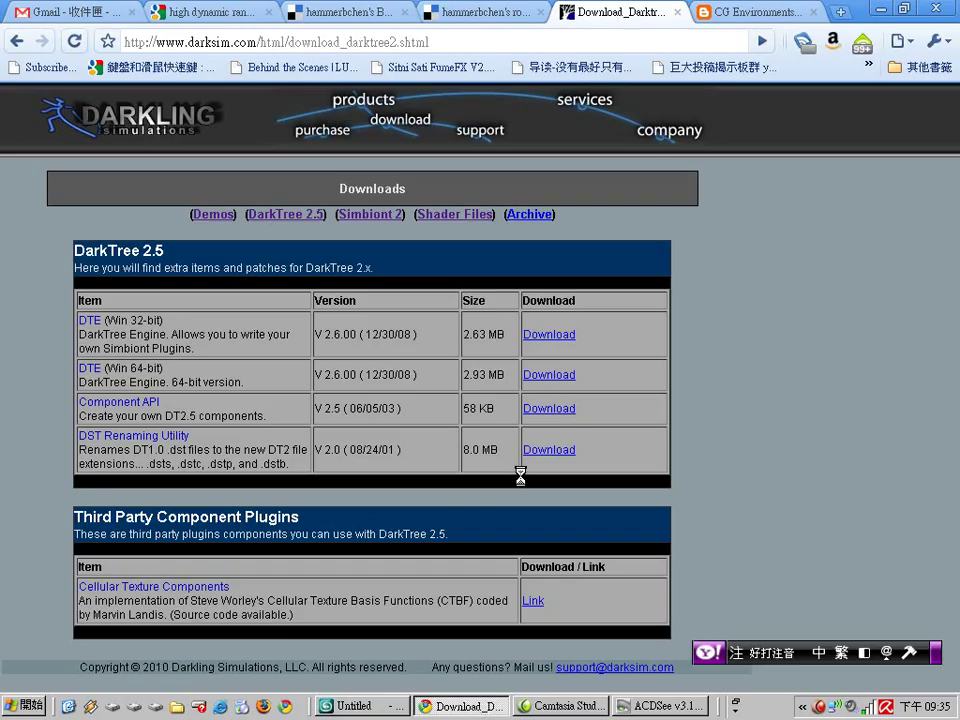
left_click(632, 708)
left_click(624, 456)
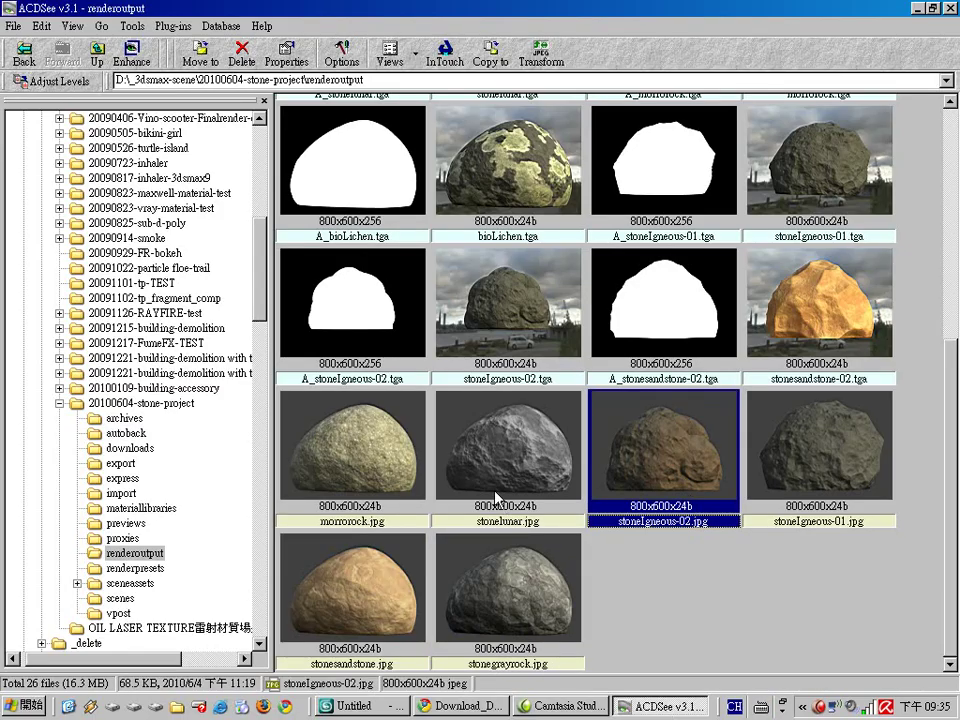